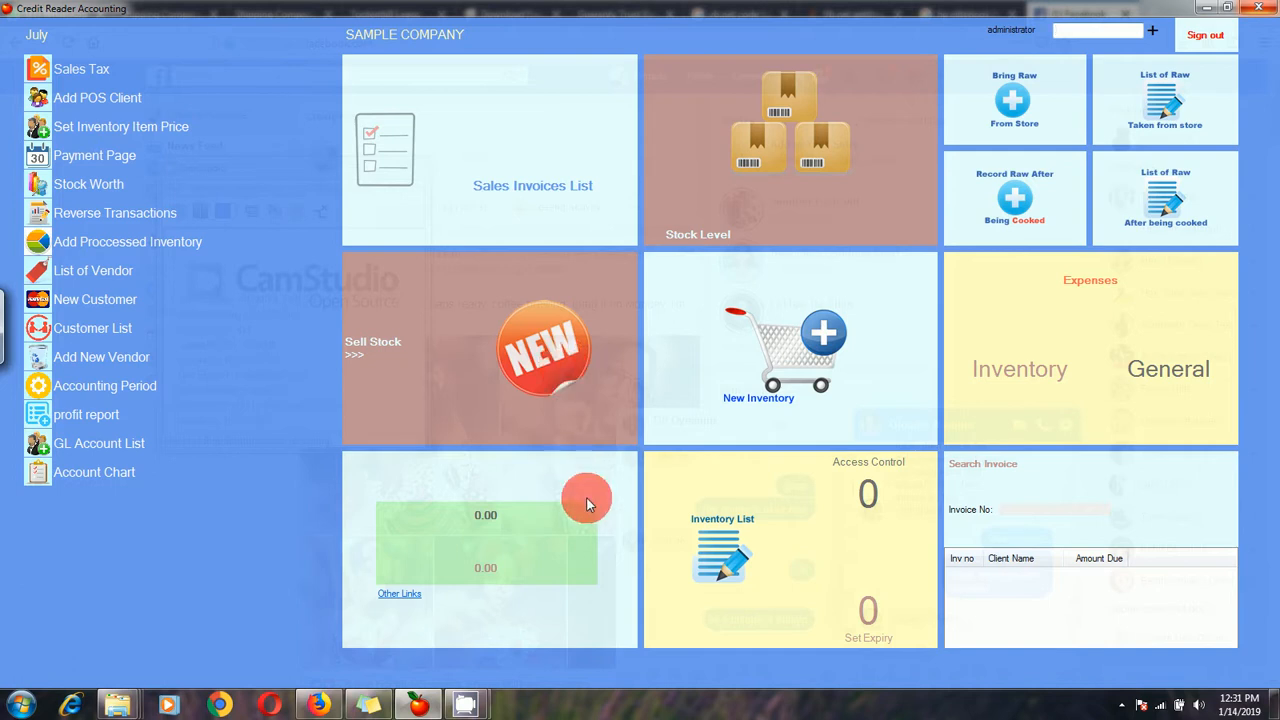
# - Review the existing invoices in the sales invoices list
pyautogui.click(520, 193)
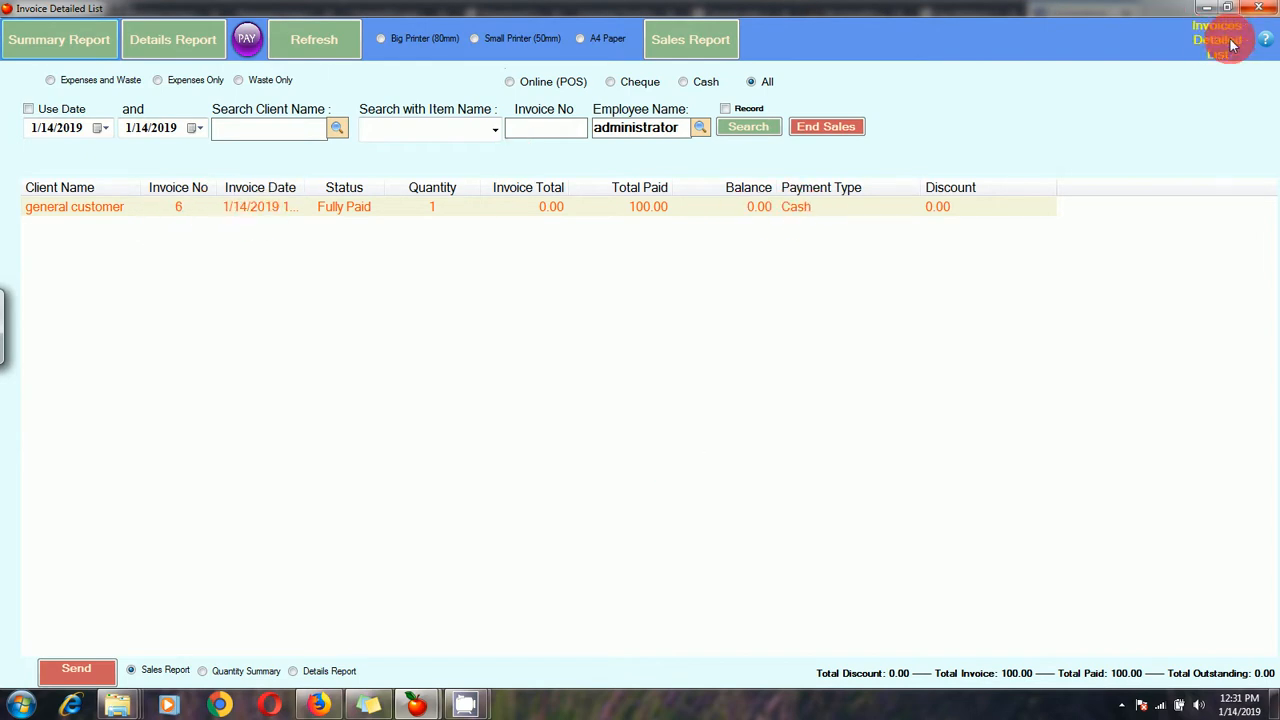
pyautogui.click(1258, 8)
pyautogui.click(506, 333)
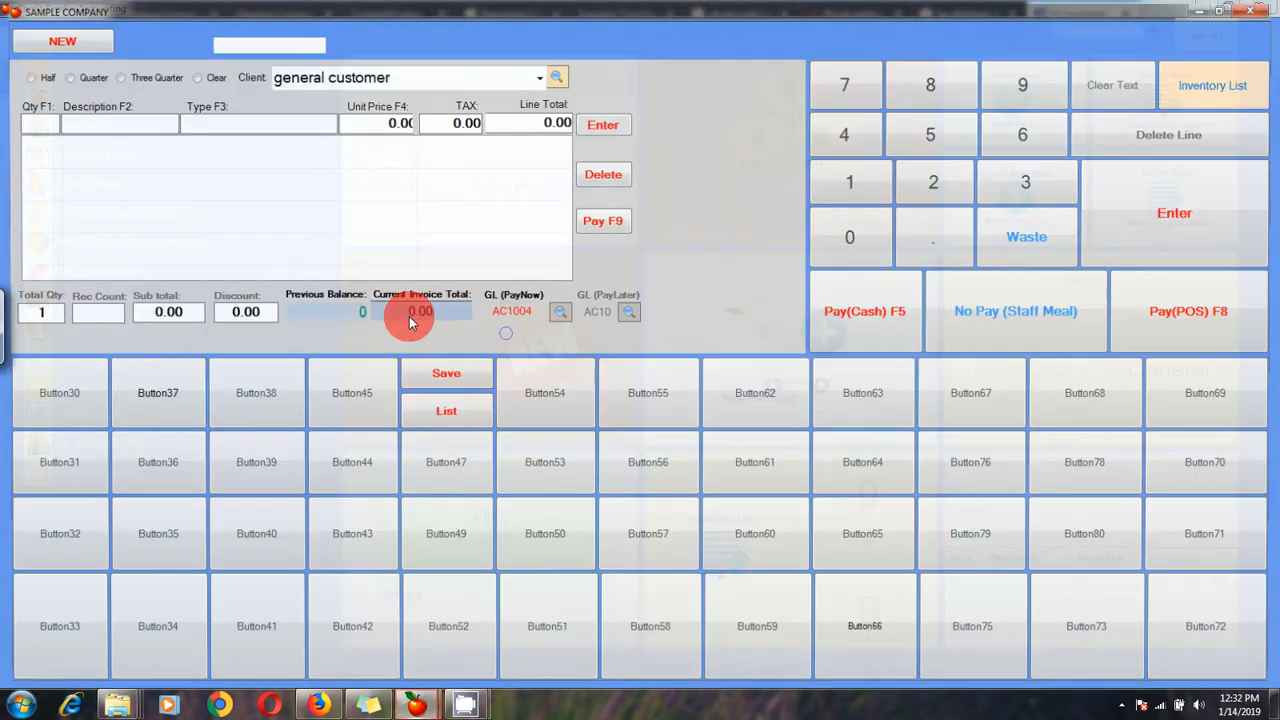
pyautogui.click(272, 119)
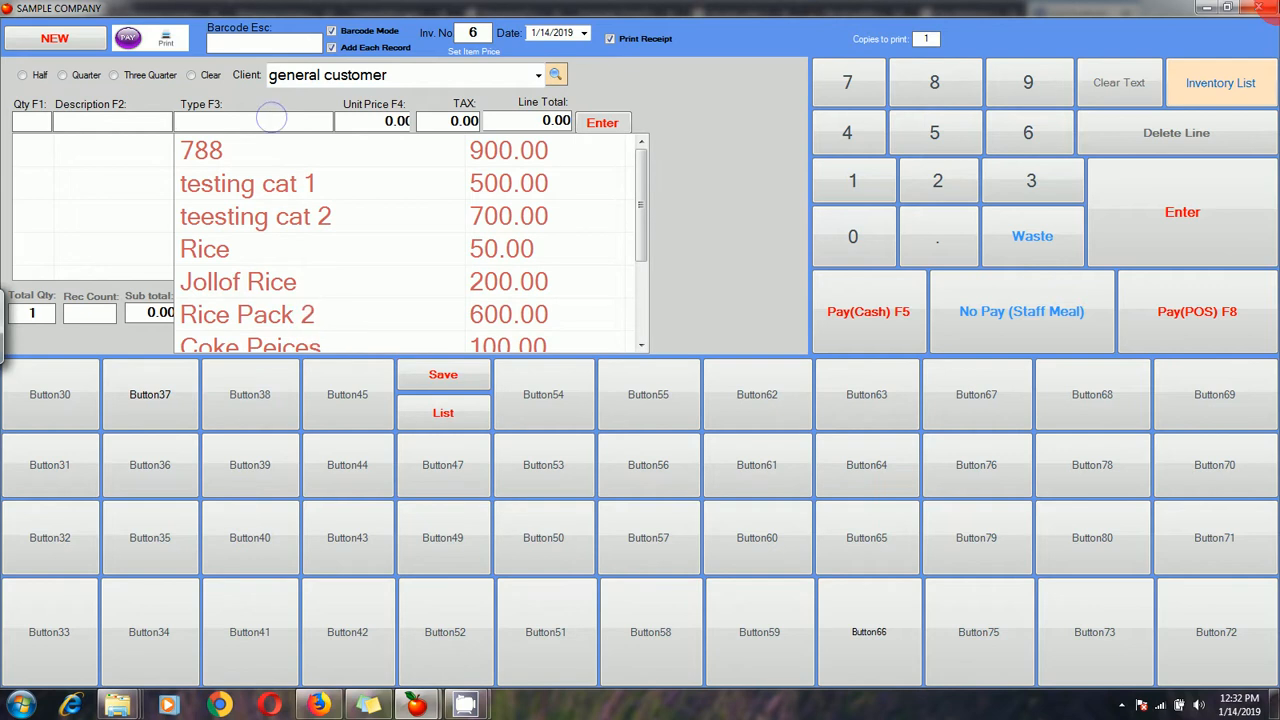
pyautogui.click(1258, 8)
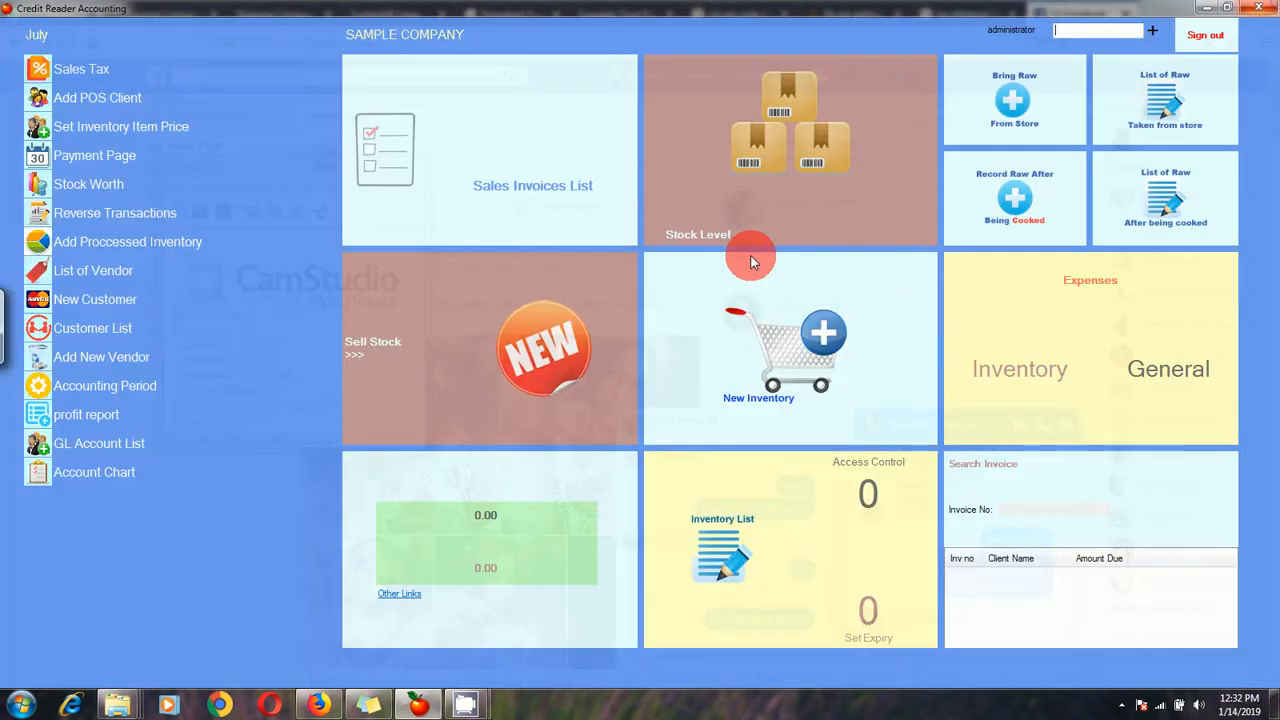
# - Check the available quantity of Coke Peices in the general stock level list
pyautogui.click(787, 175)
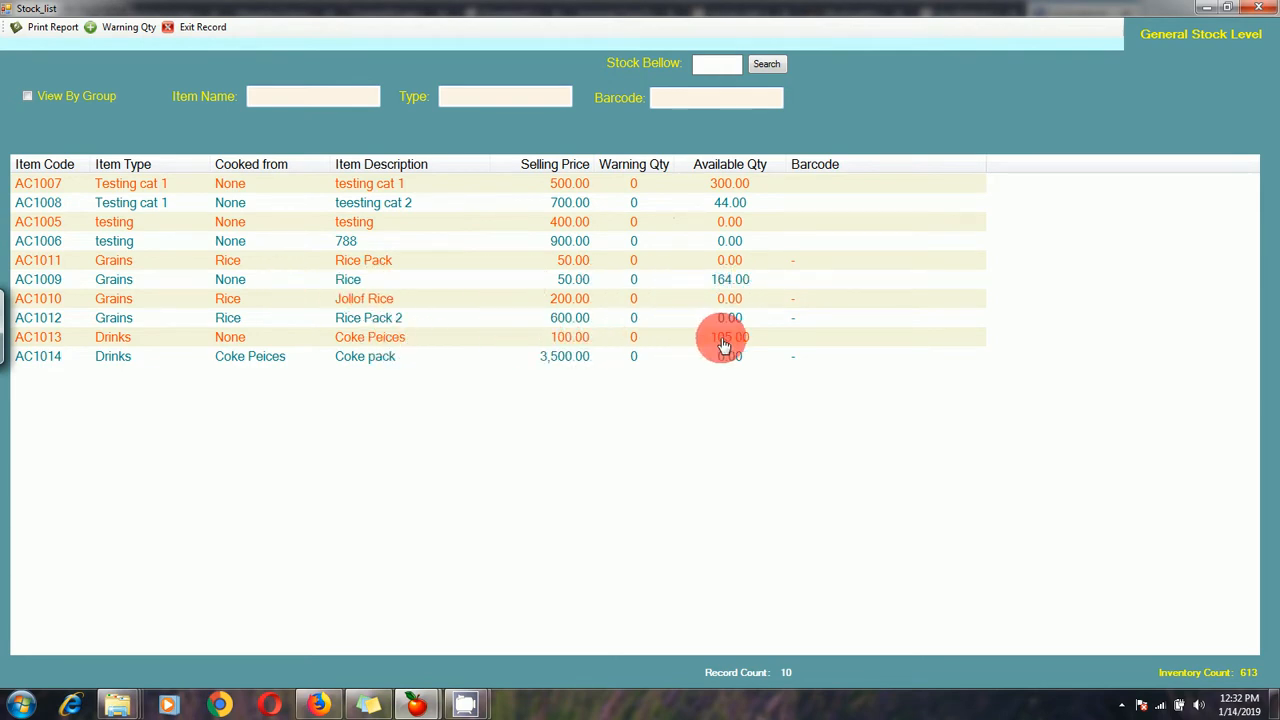
pyautogui.click(1257, 8)
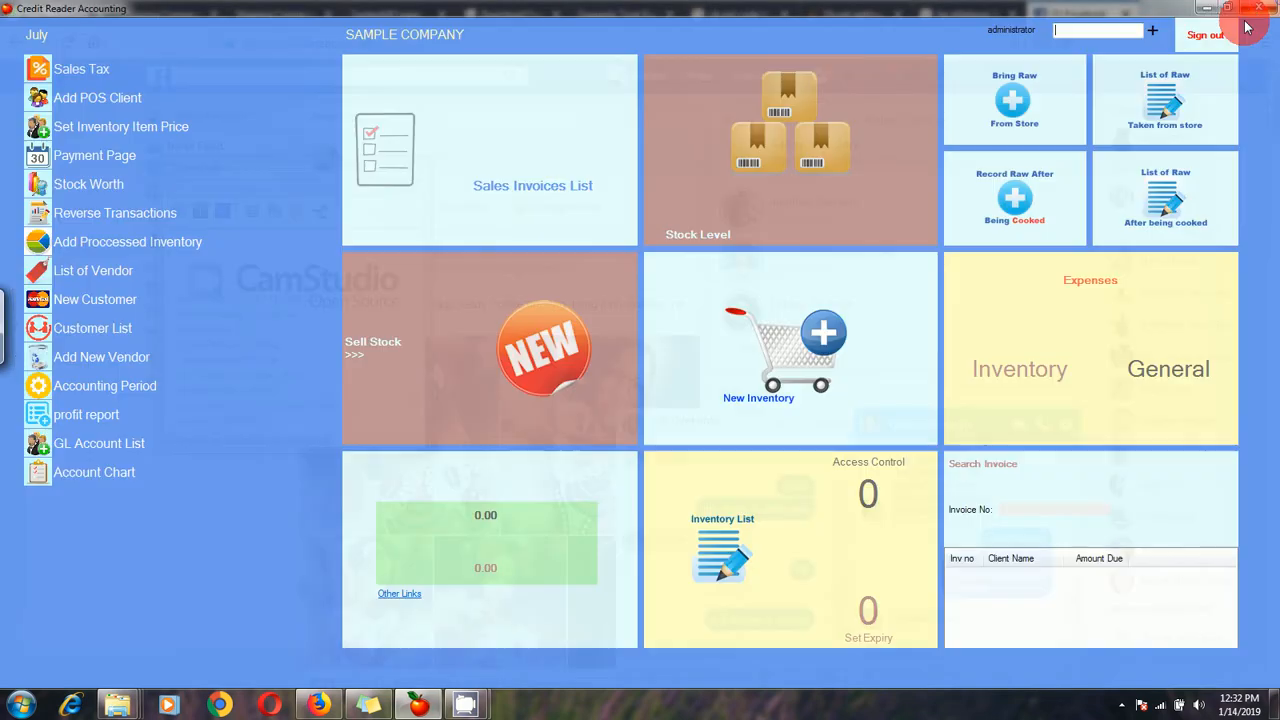
# - Sell 2 Coke Peices to the general customer, take payment in cash, and close the sales screen
pyautogui.click(531, 317)
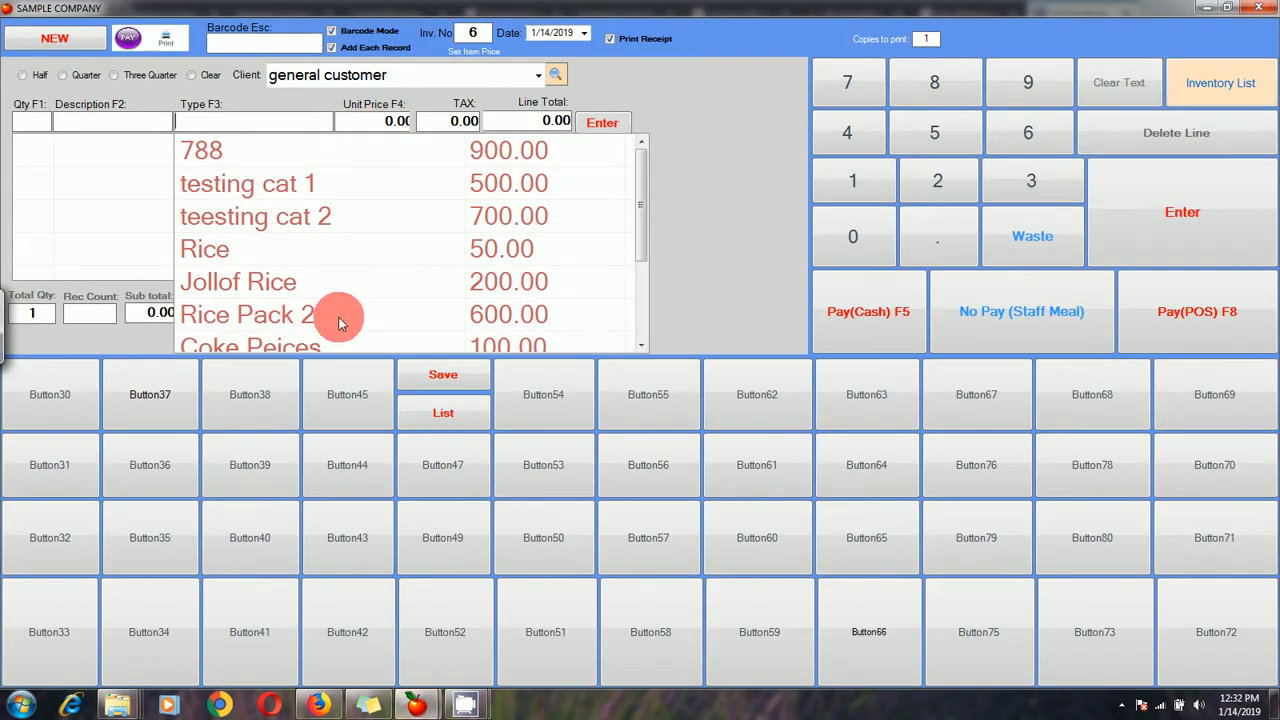
pyautogui.scroll(-1, 645, 225)
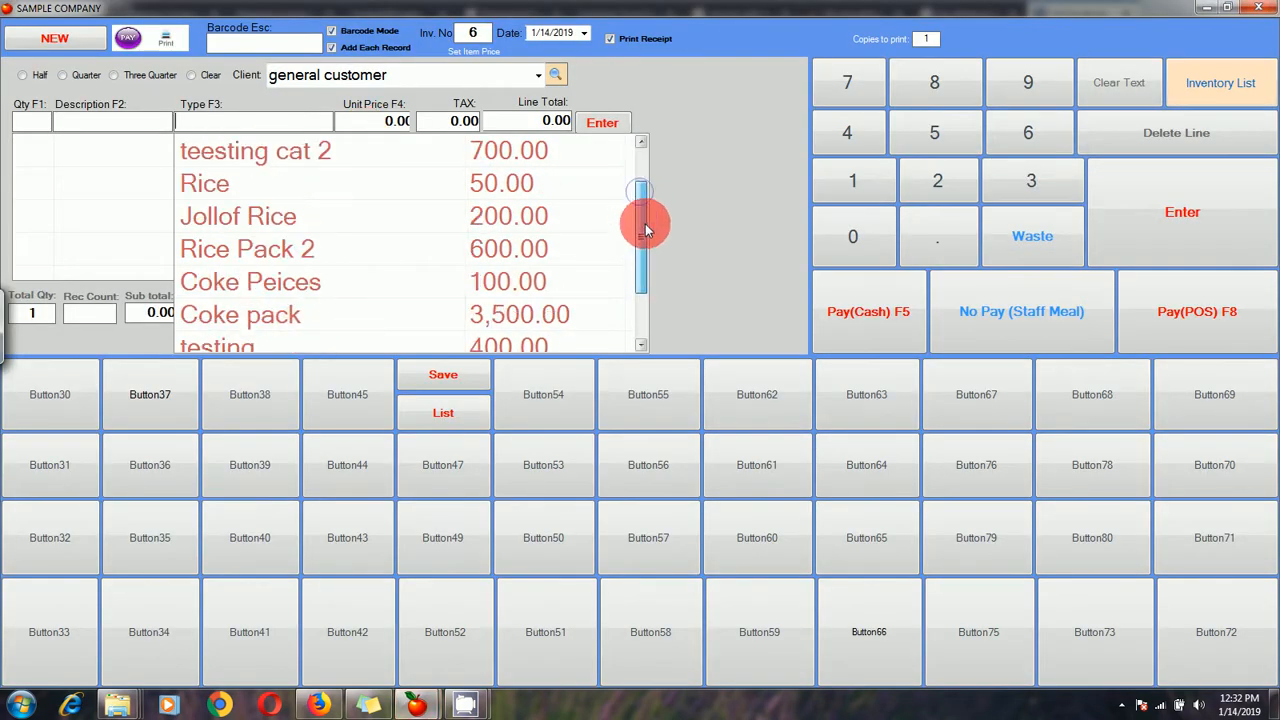
pyautogui.click(310, 289)
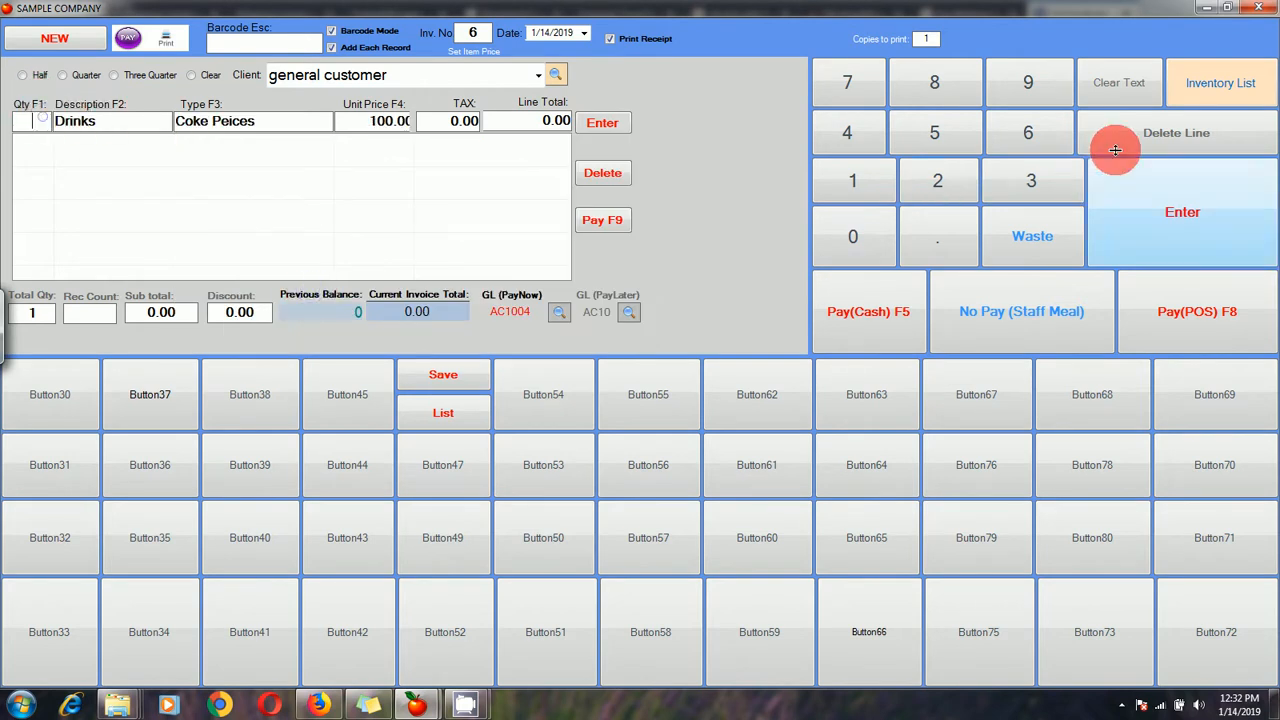
pyautogui.click(937, 180)
pyautogui.click(605, 122)
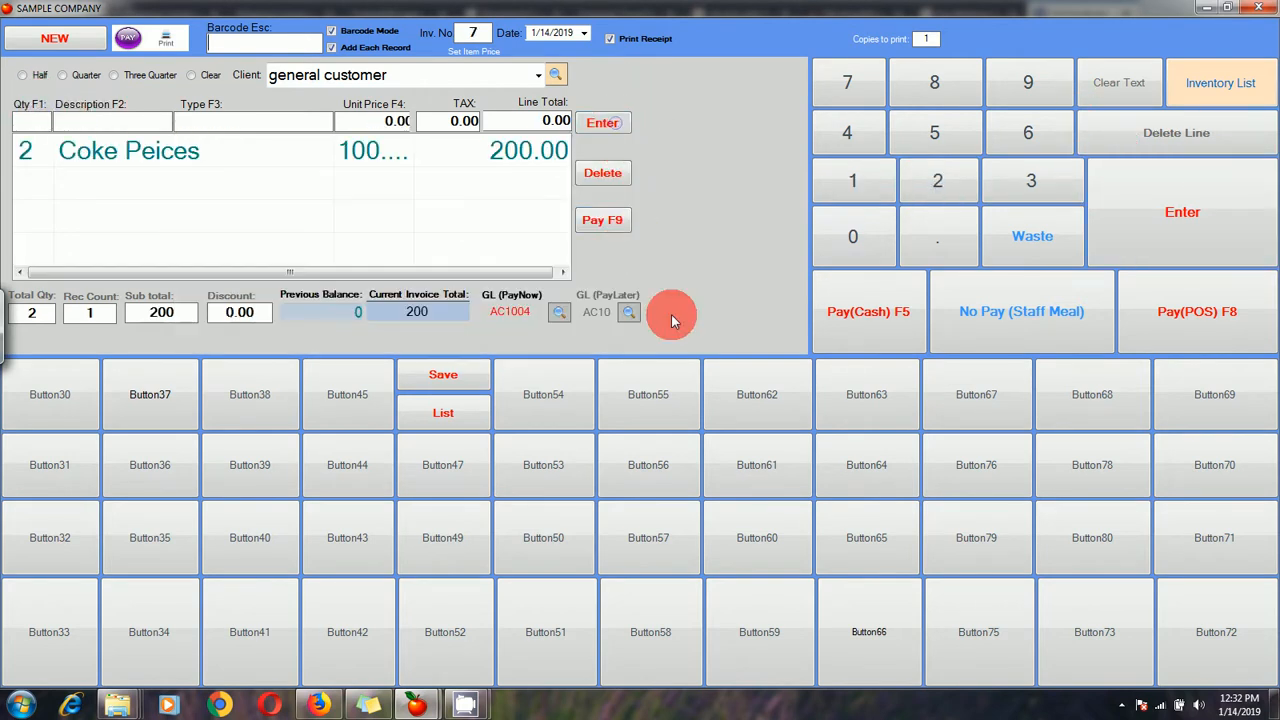
pyautogui.click(865, 312)
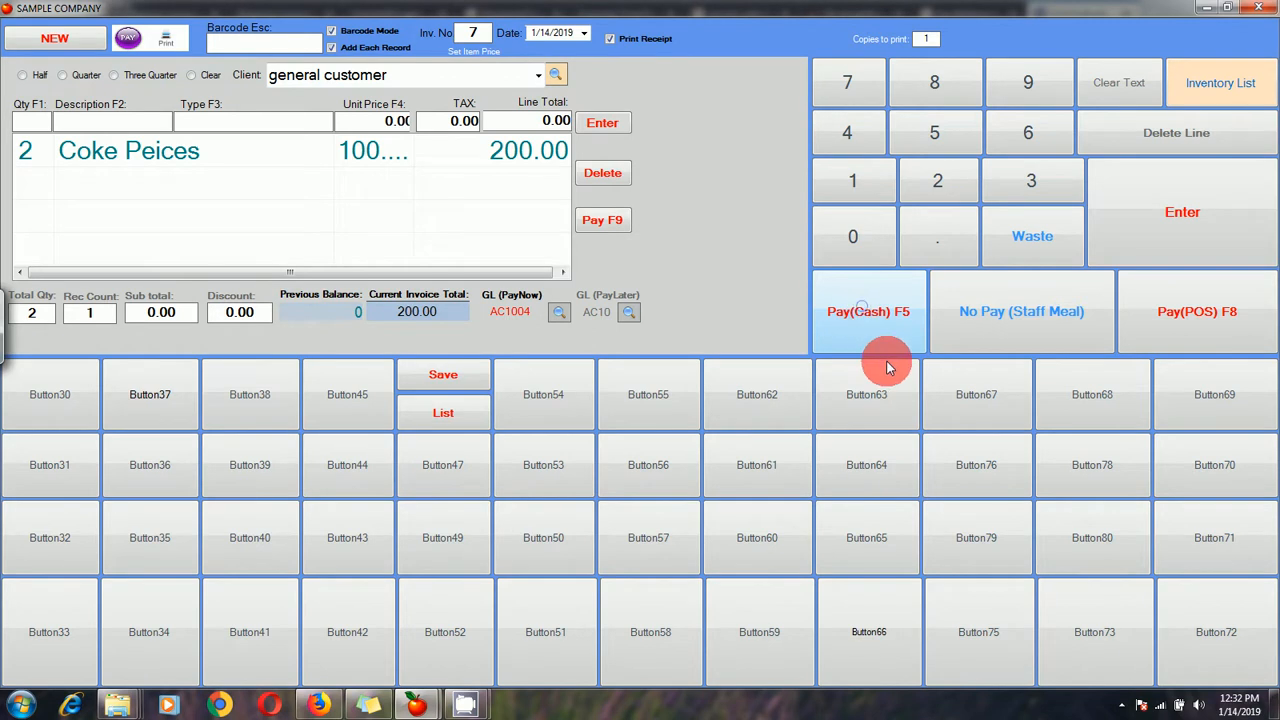
pyautogui.click(515, 363)
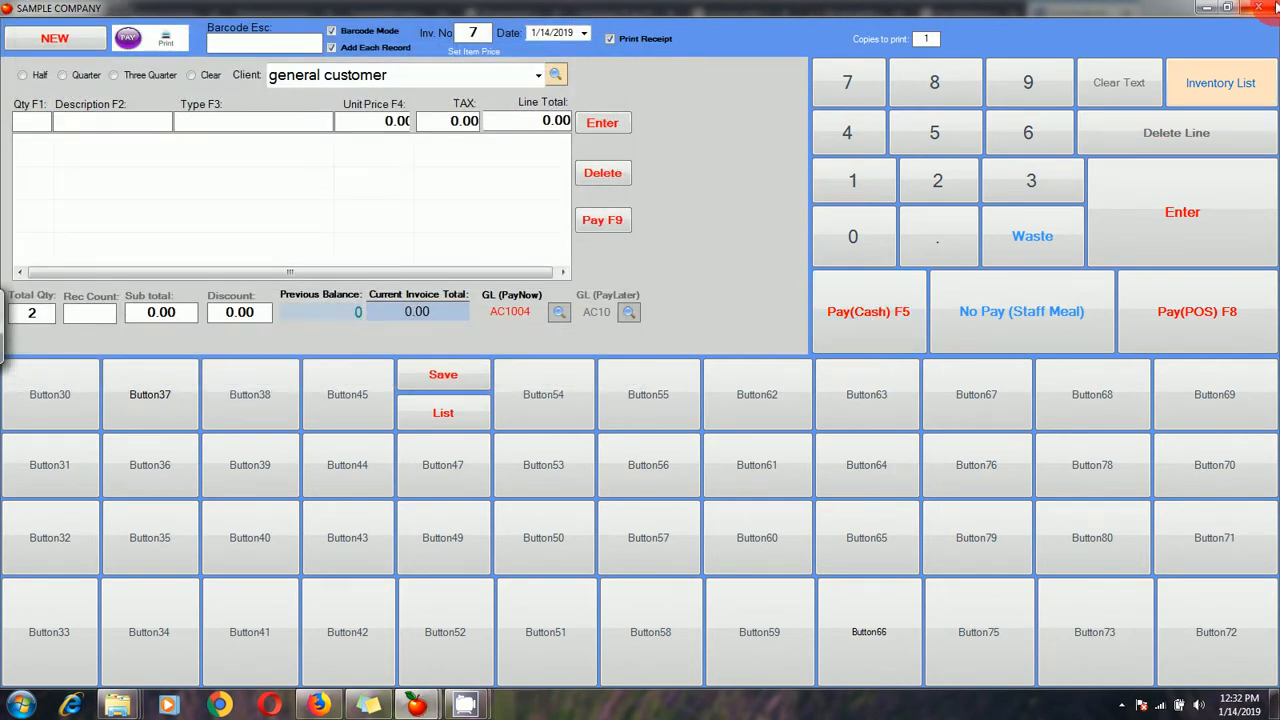
pyautogui.click(1258, 8)
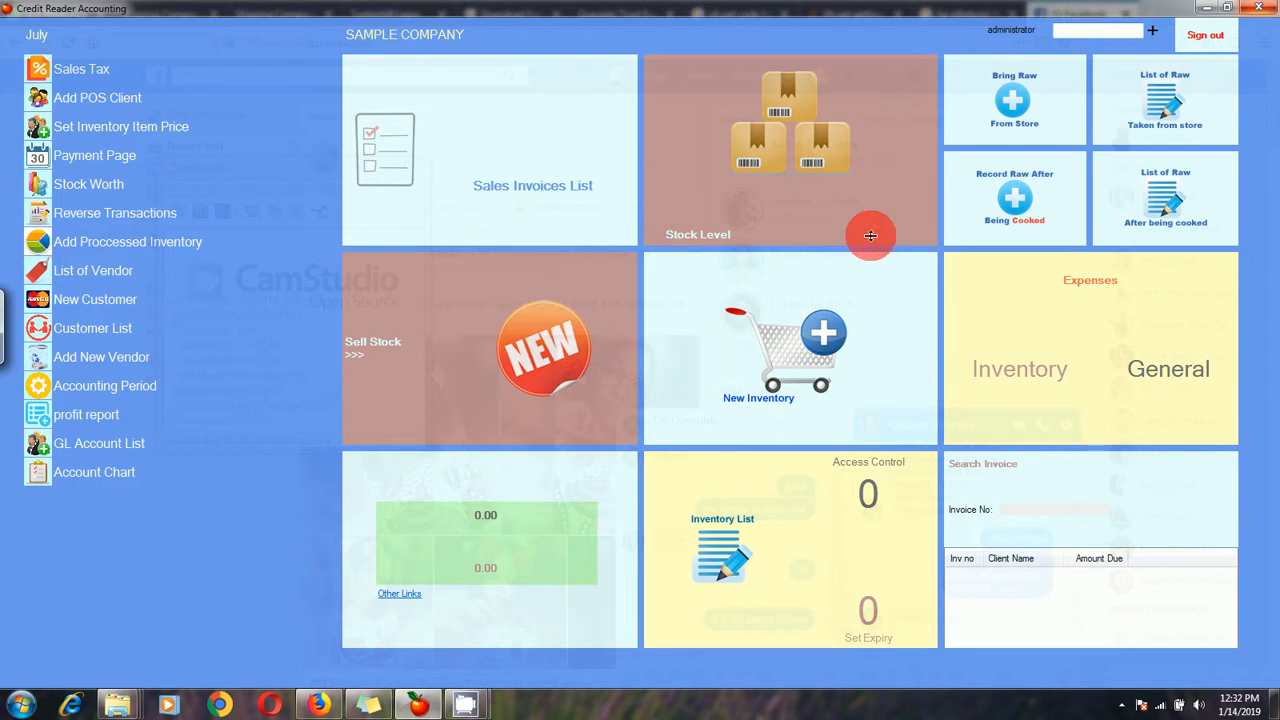
# - Filter the stock level list by type "cok" and check the available quantity of Coke Peices
pyautogui.click(752, 195)
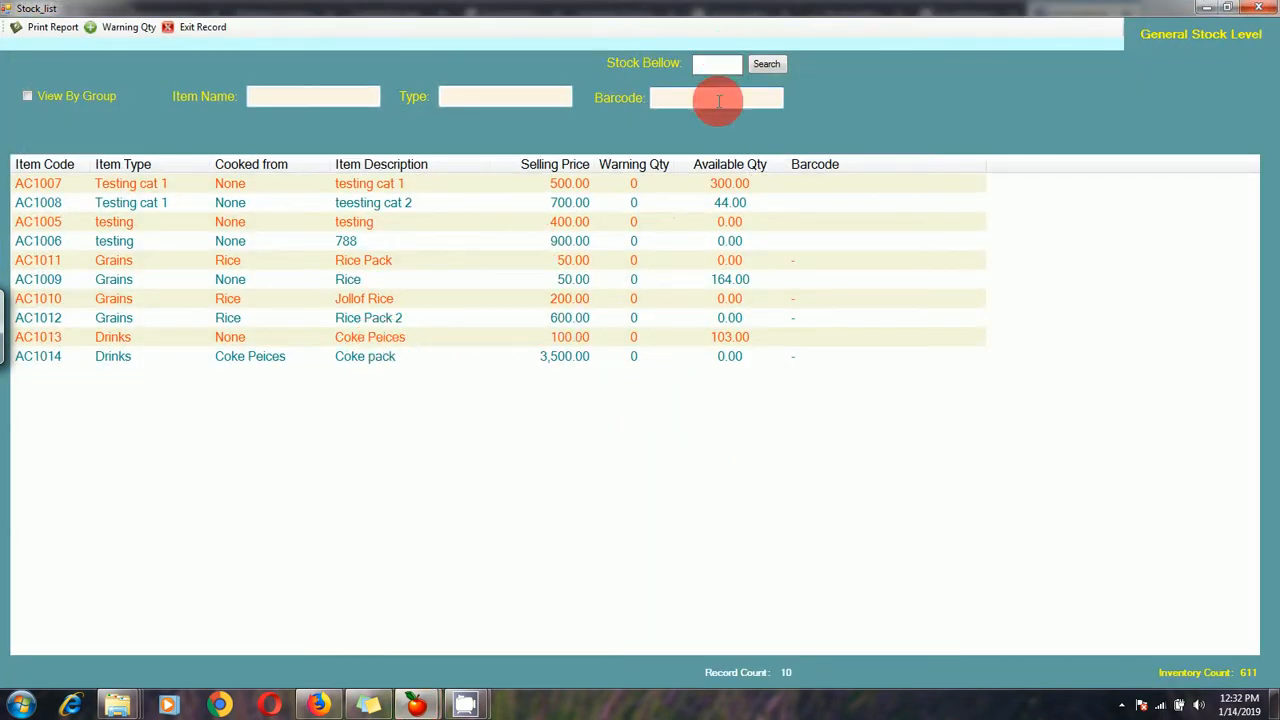
pyautogui.click(518, 93)
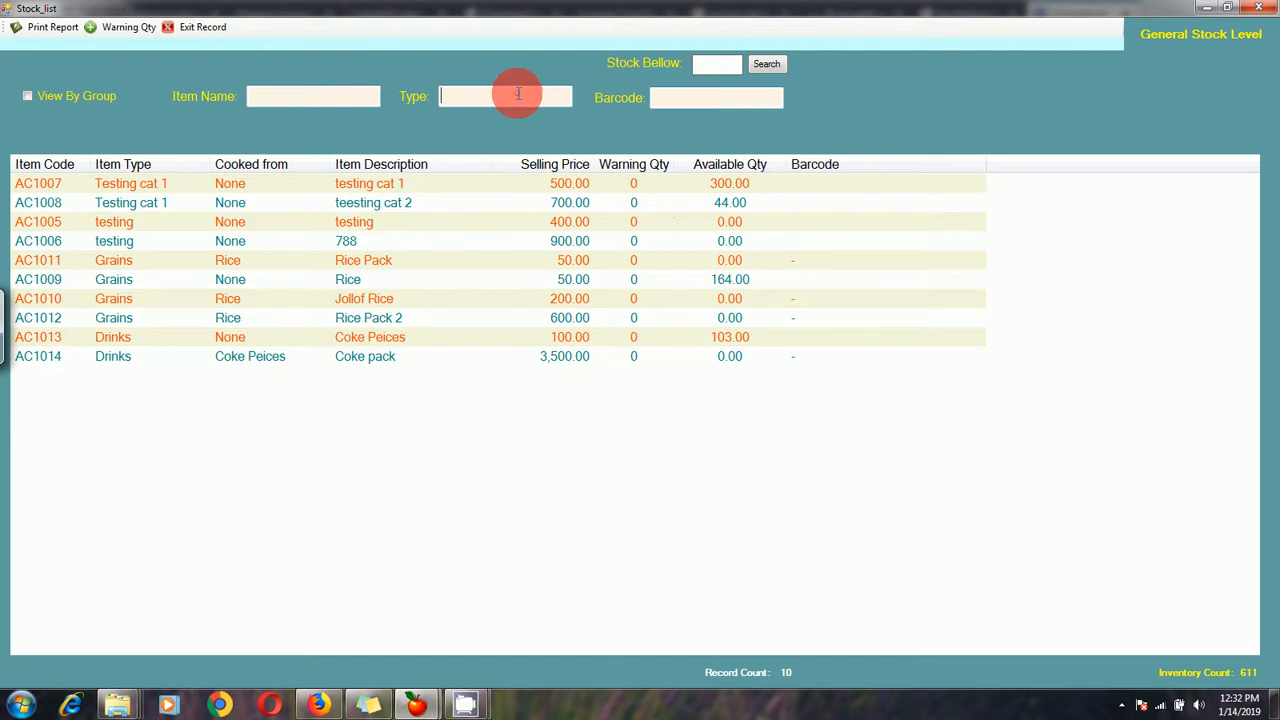
pyautogui.write('cok')
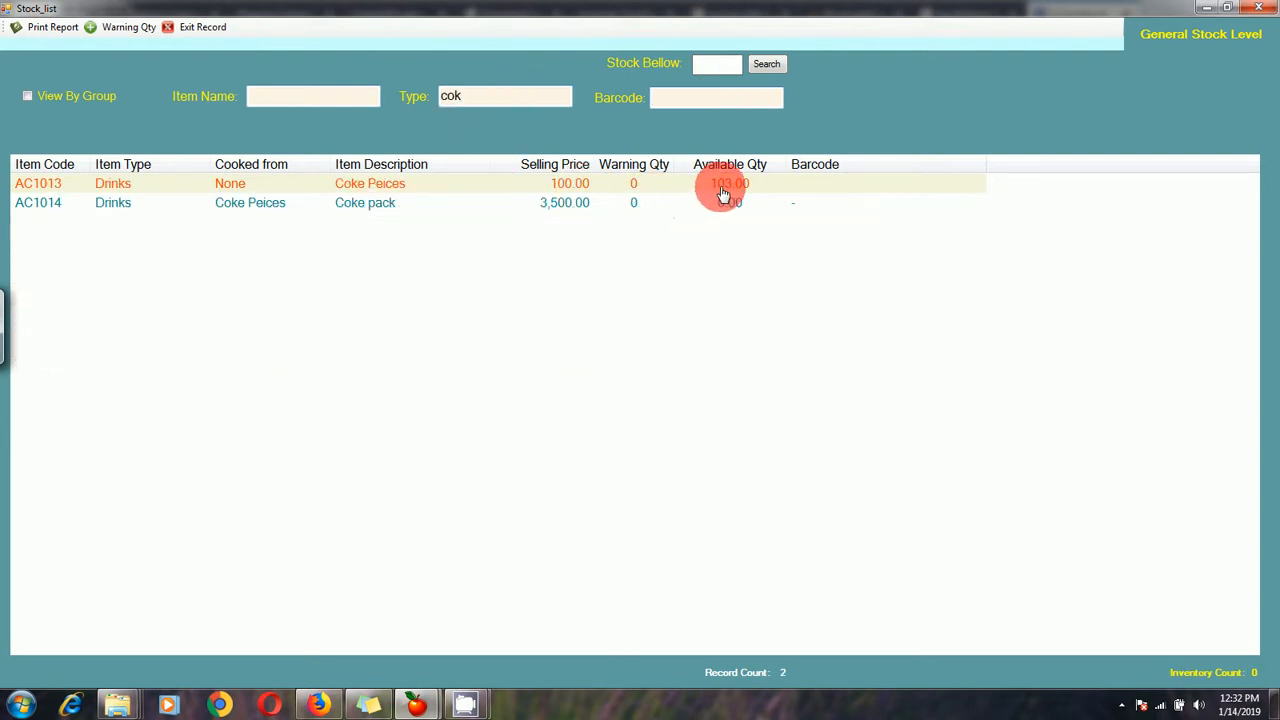
pyautogui.click(1258, 7)
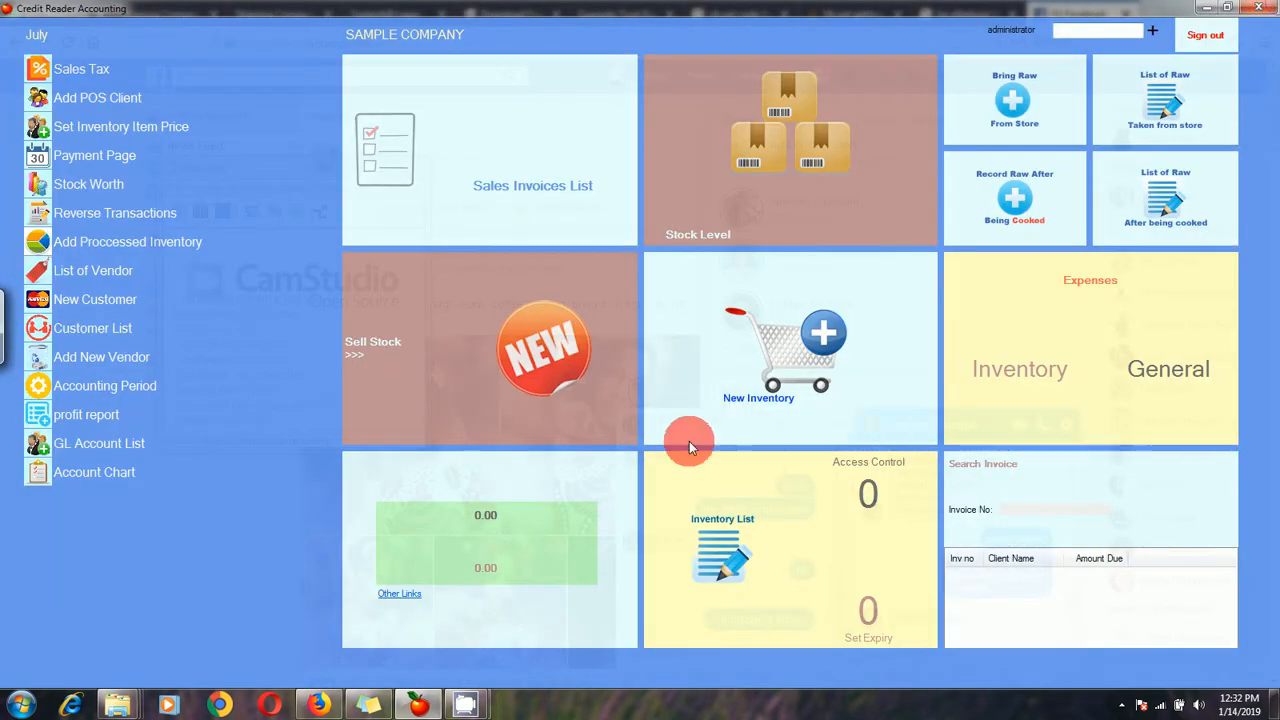
# - View the receipt of the two-item Coke Peices sale from the sales invoices list in Small Printer (50mm) format
pyautogui.click(519, 130)
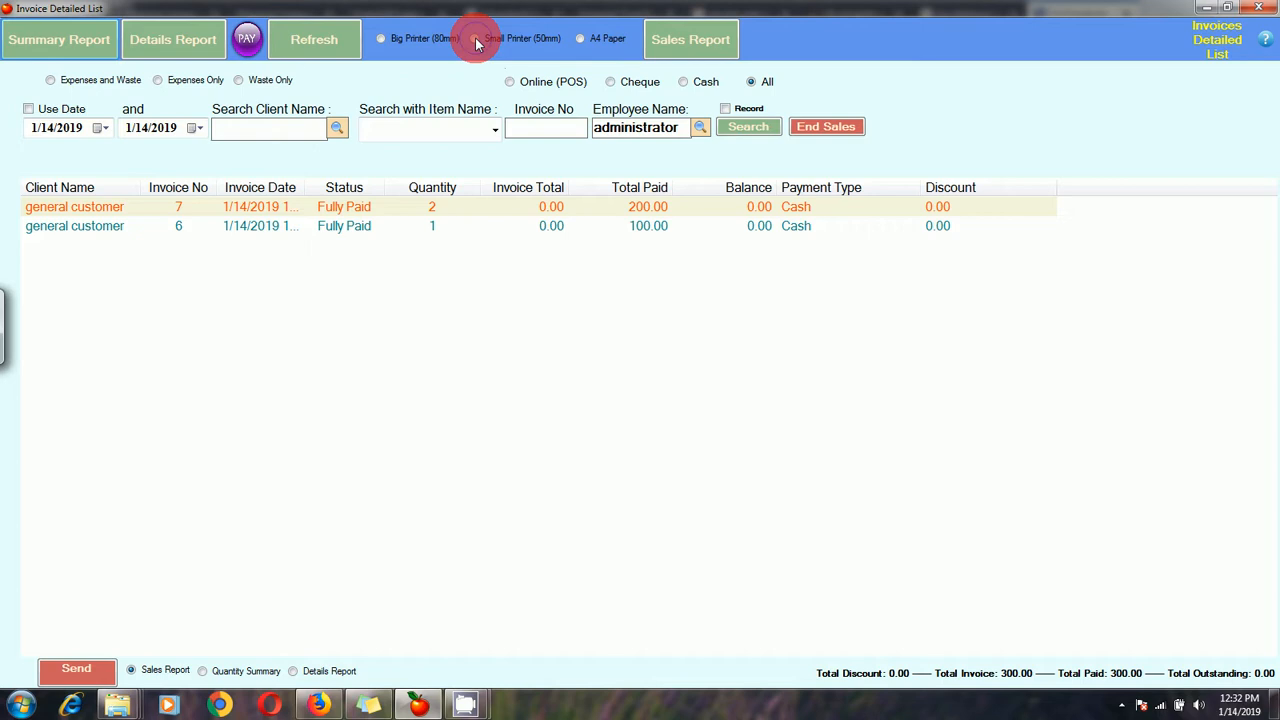
pyautogui.click(388, 39)
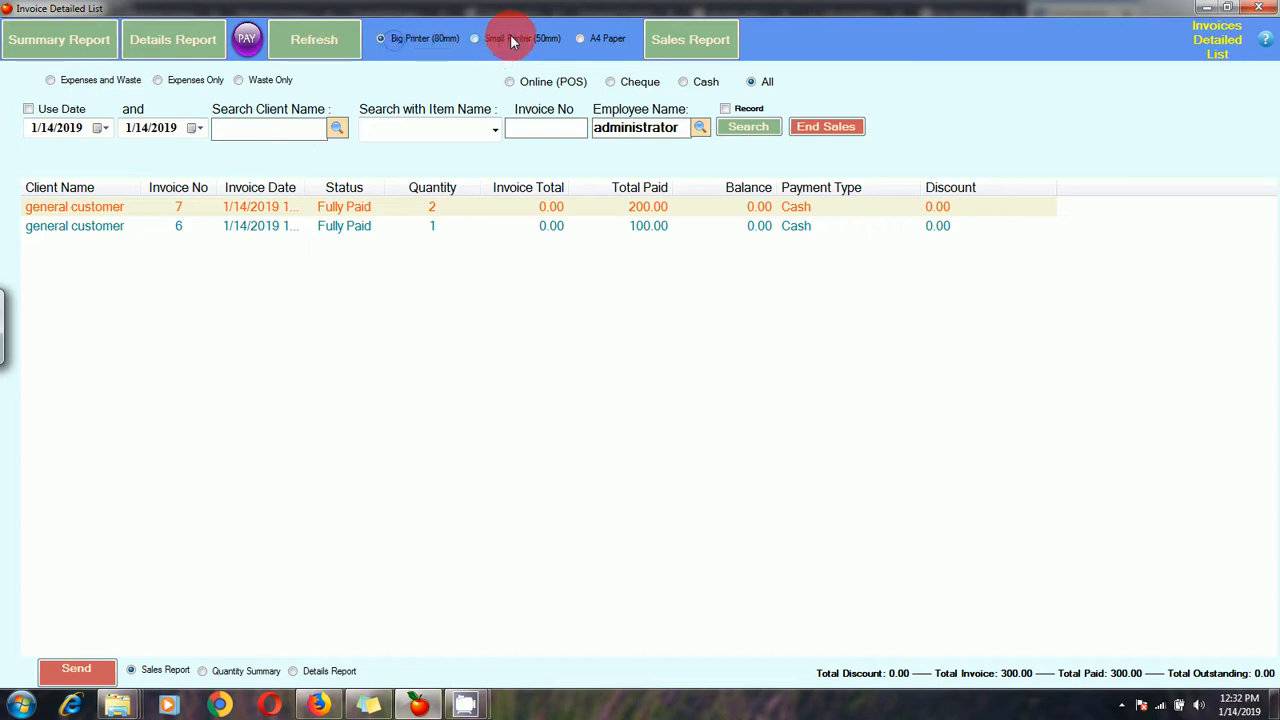
pyautogui.click(510, 39)
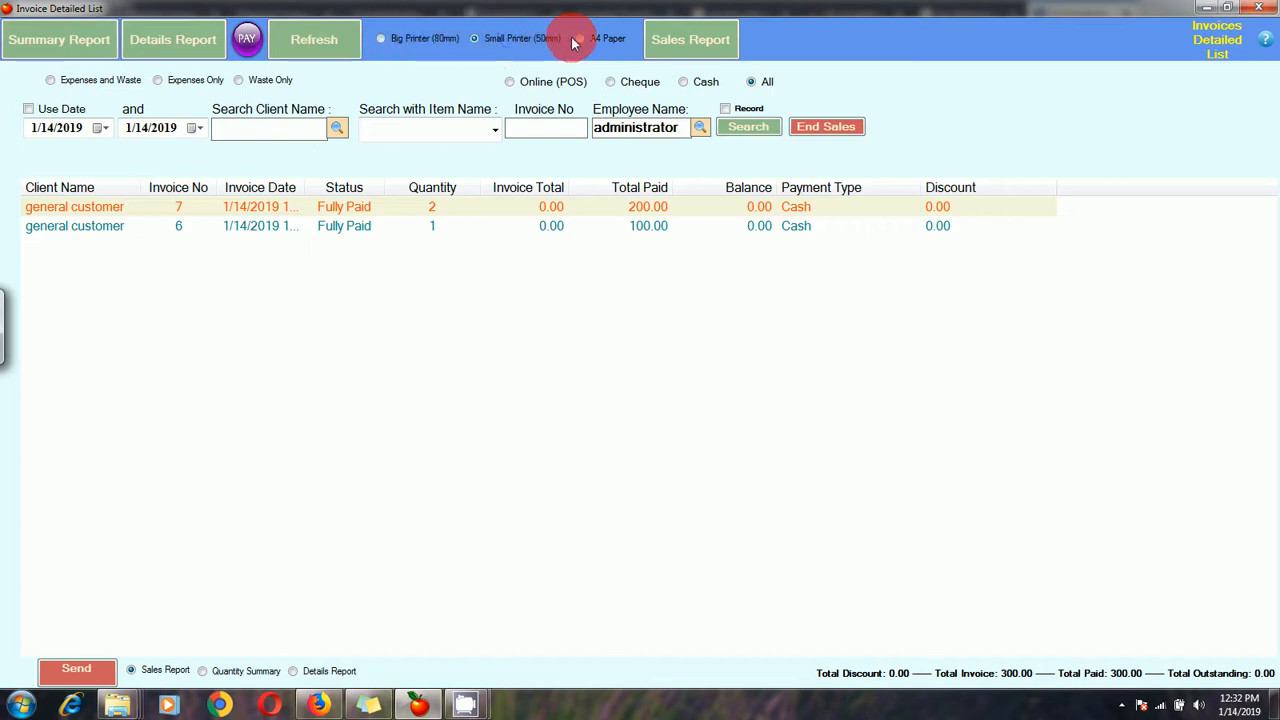
pyautogui.doubleClick(501, 209)
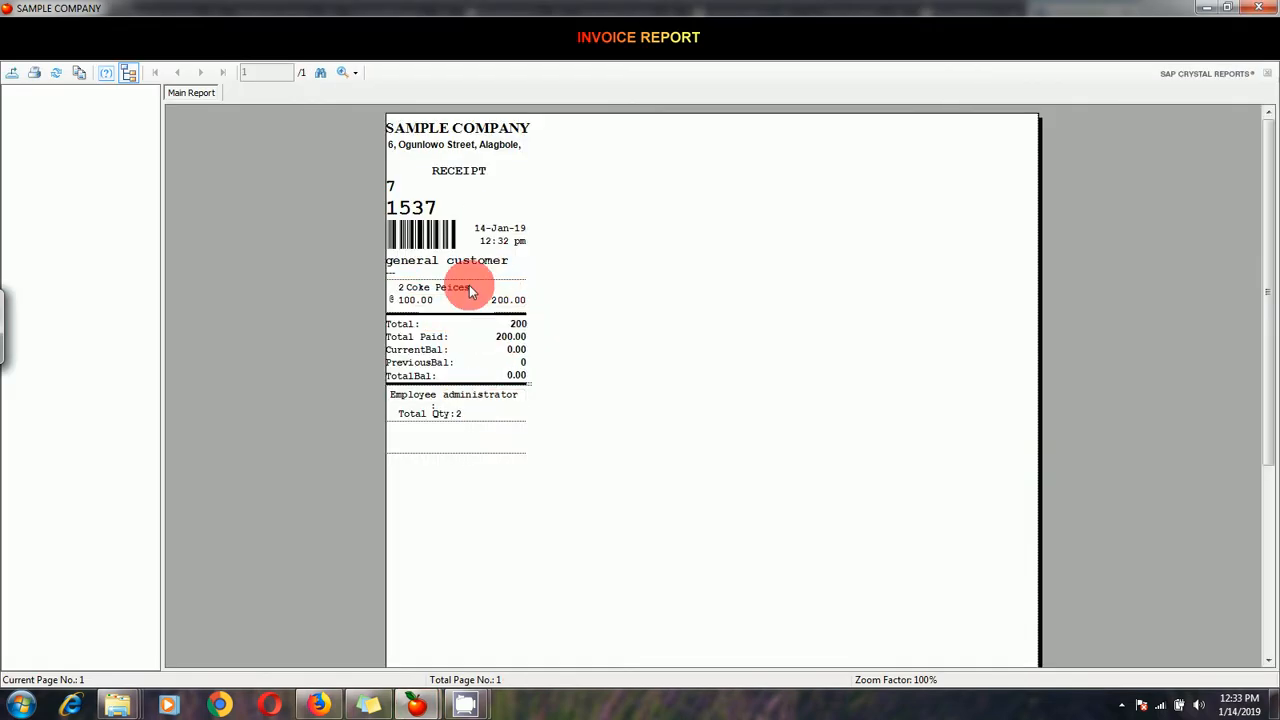
pyautogui.click(1262, 8)
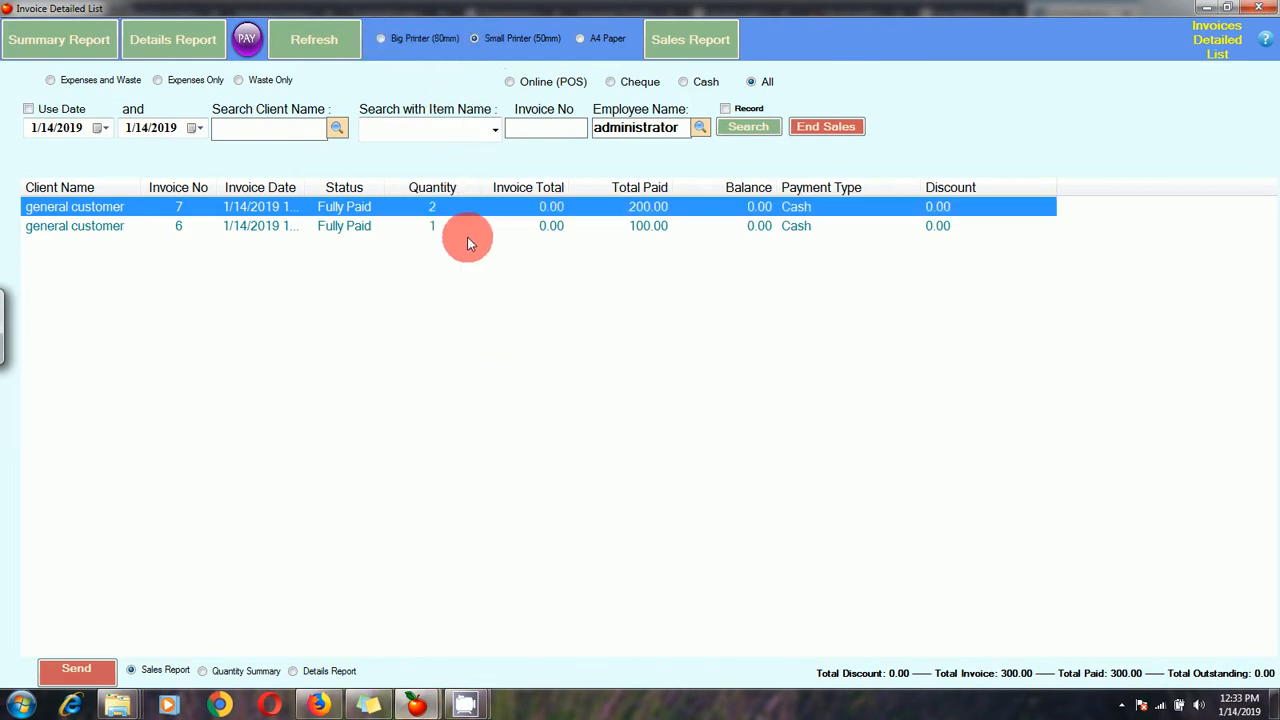
# - Compare the receipts of the one-item and two-item Coke Peices sales, and leave the invoices list
pyautogui.doubleClick(525, 229)
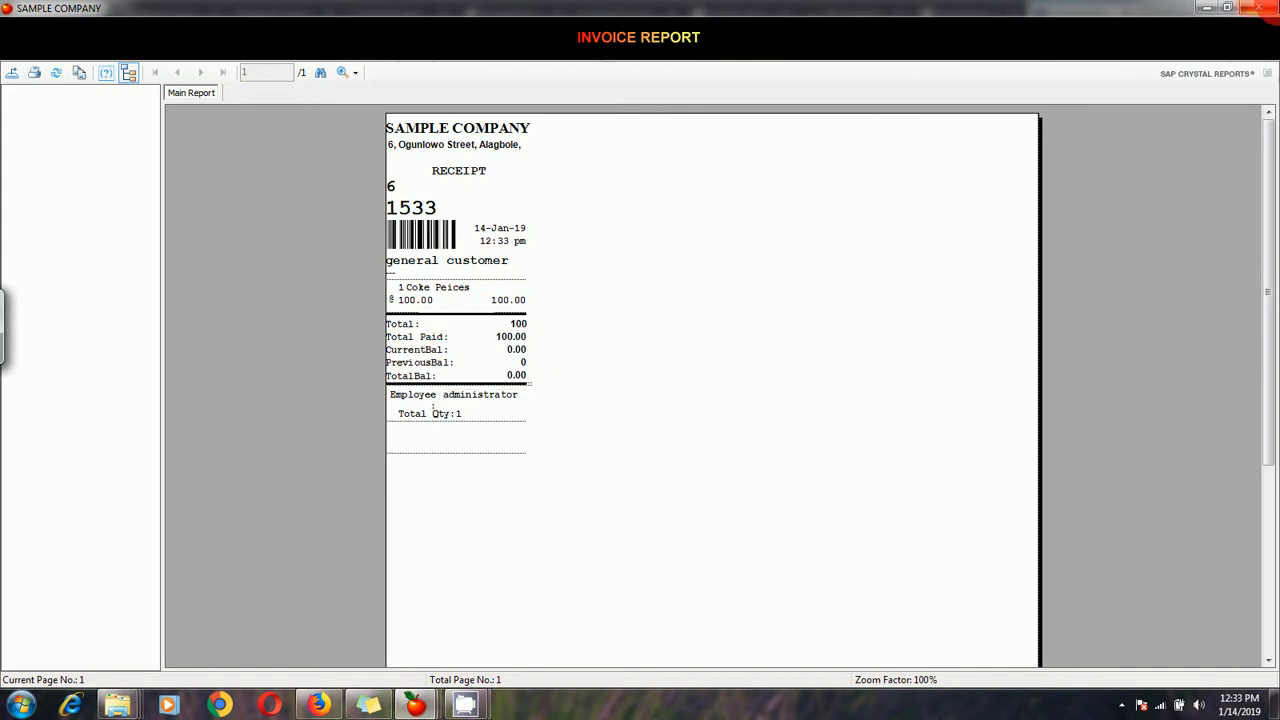
pyautogui.click(1256, 8)
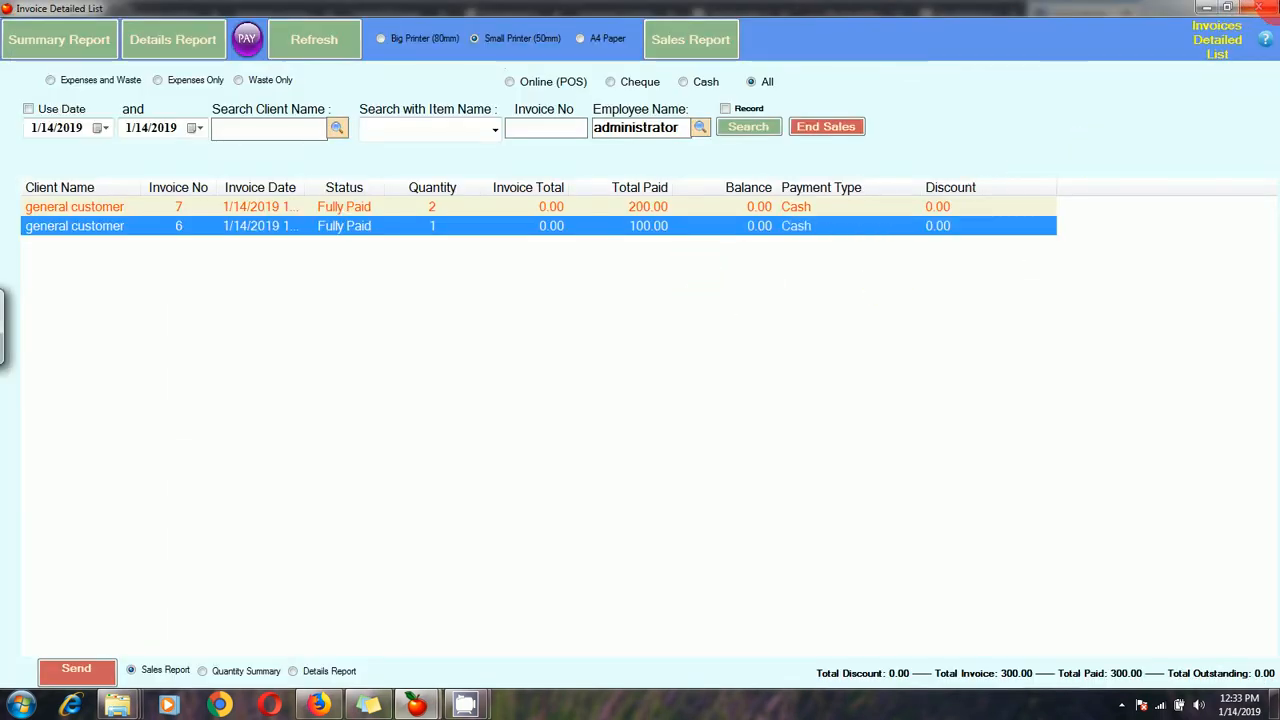
pyautogui.doubleClick(366, 208)
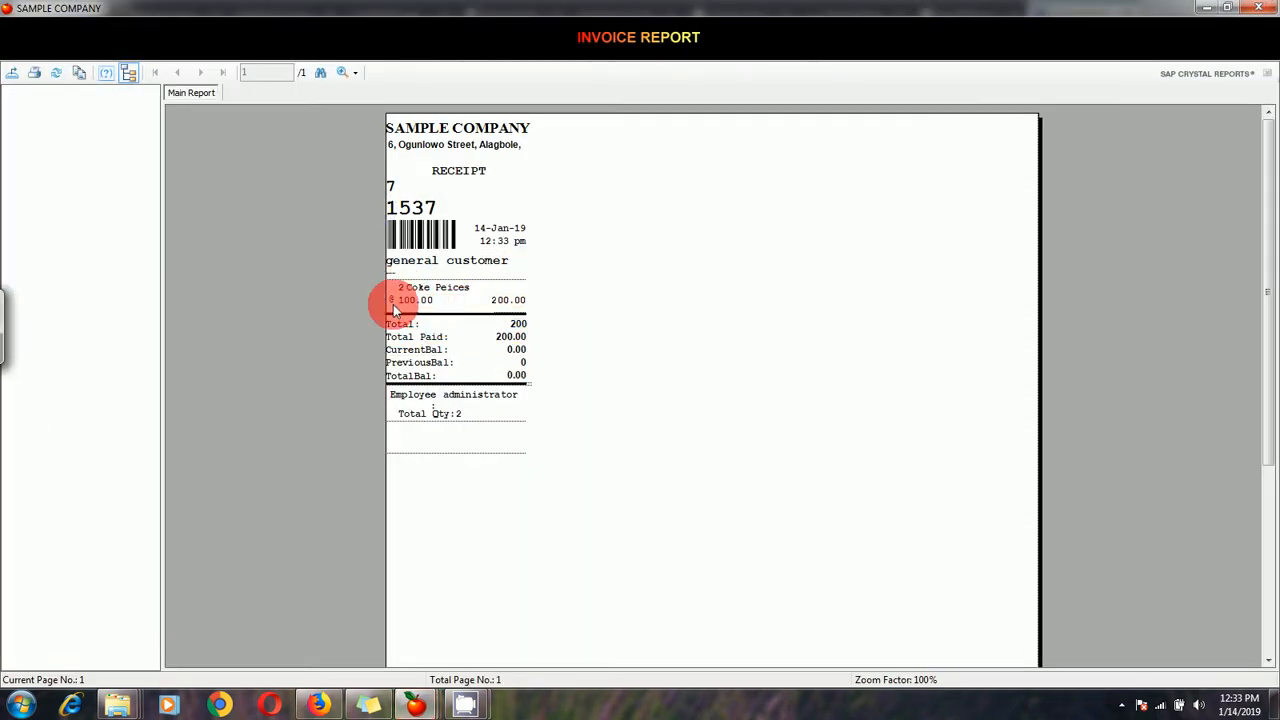
pyautogui.click(1268, 11)
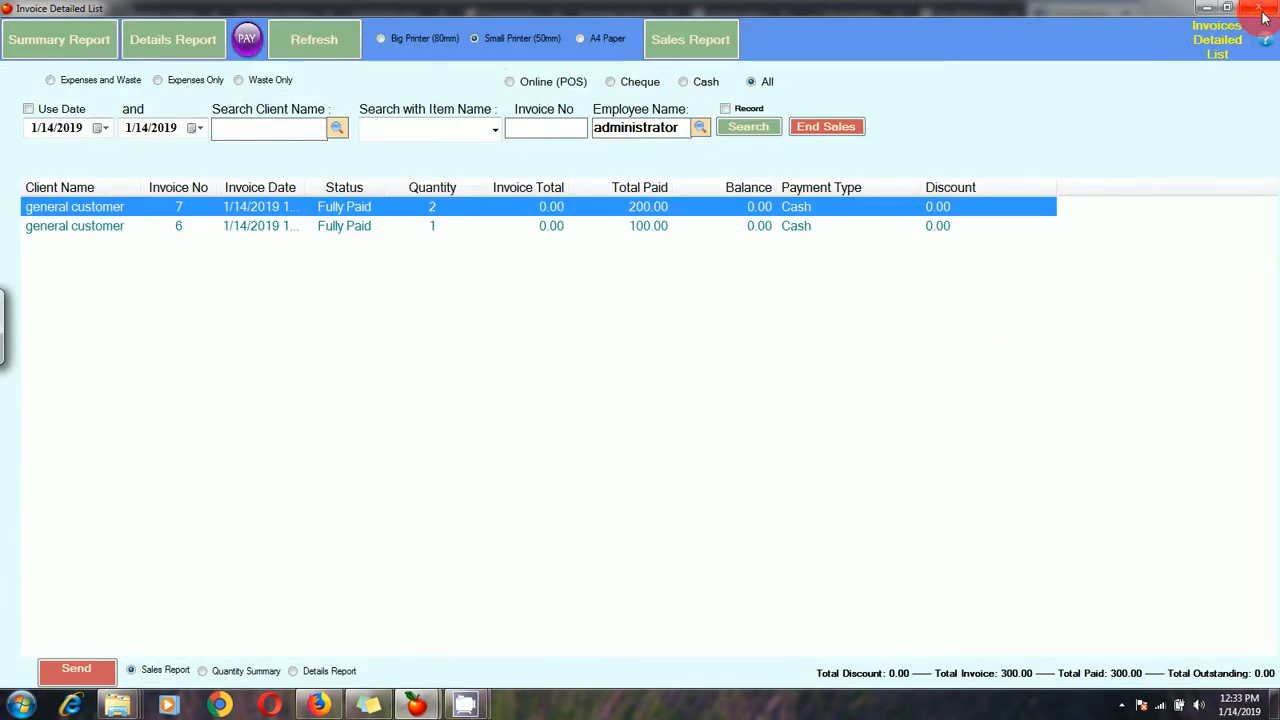
pyautogui.click(1262, 10)
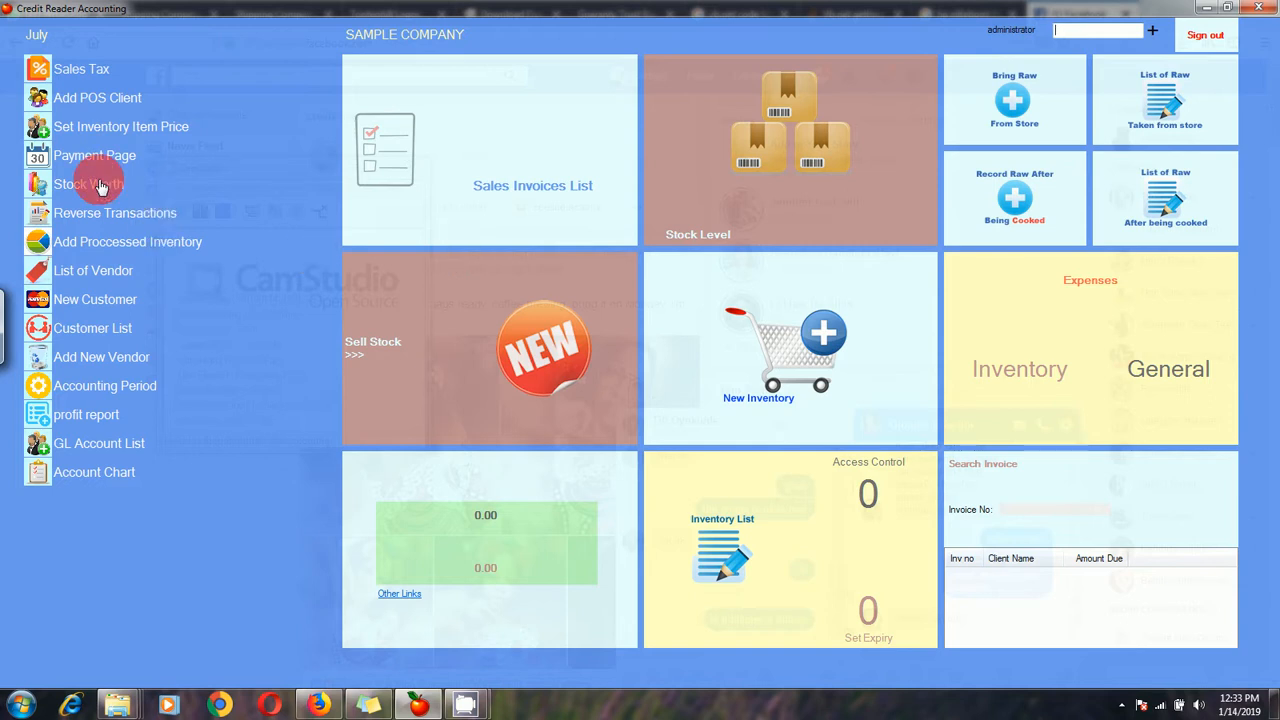
# - Look over the Reverse Transactions window and close it
pyautogui.click(100, 213)
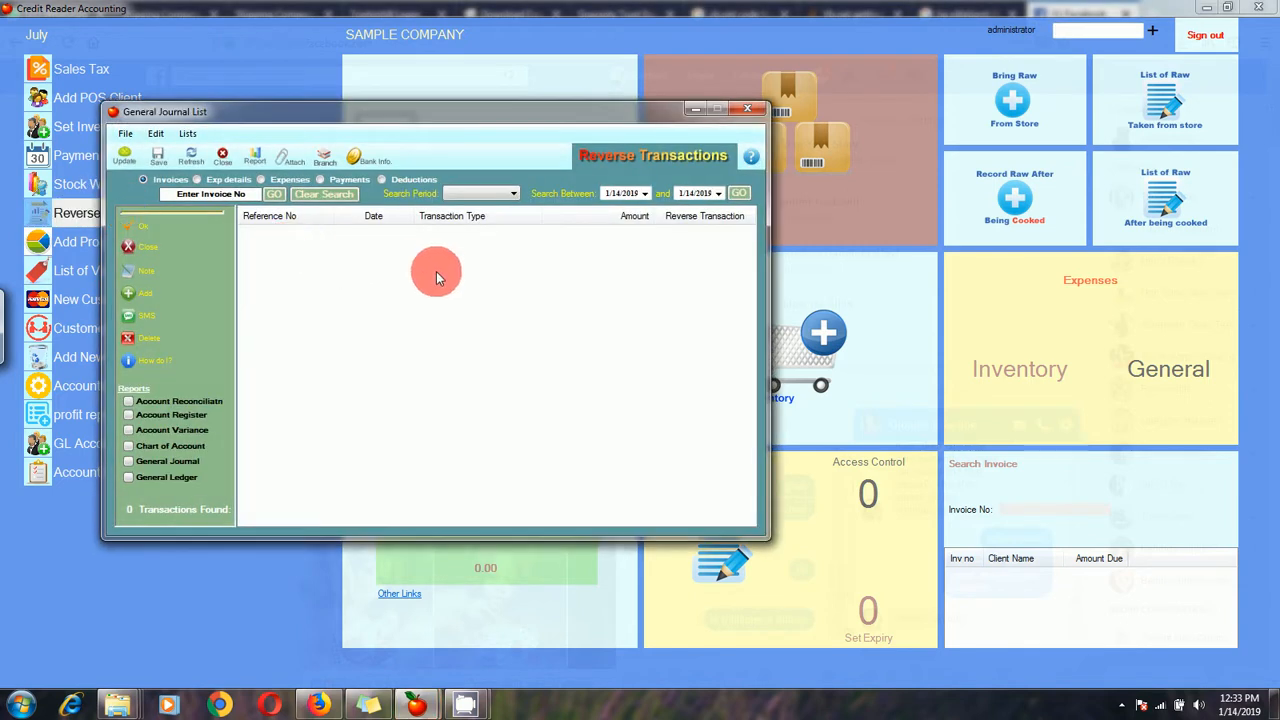
pyautogui.click(746, 109)
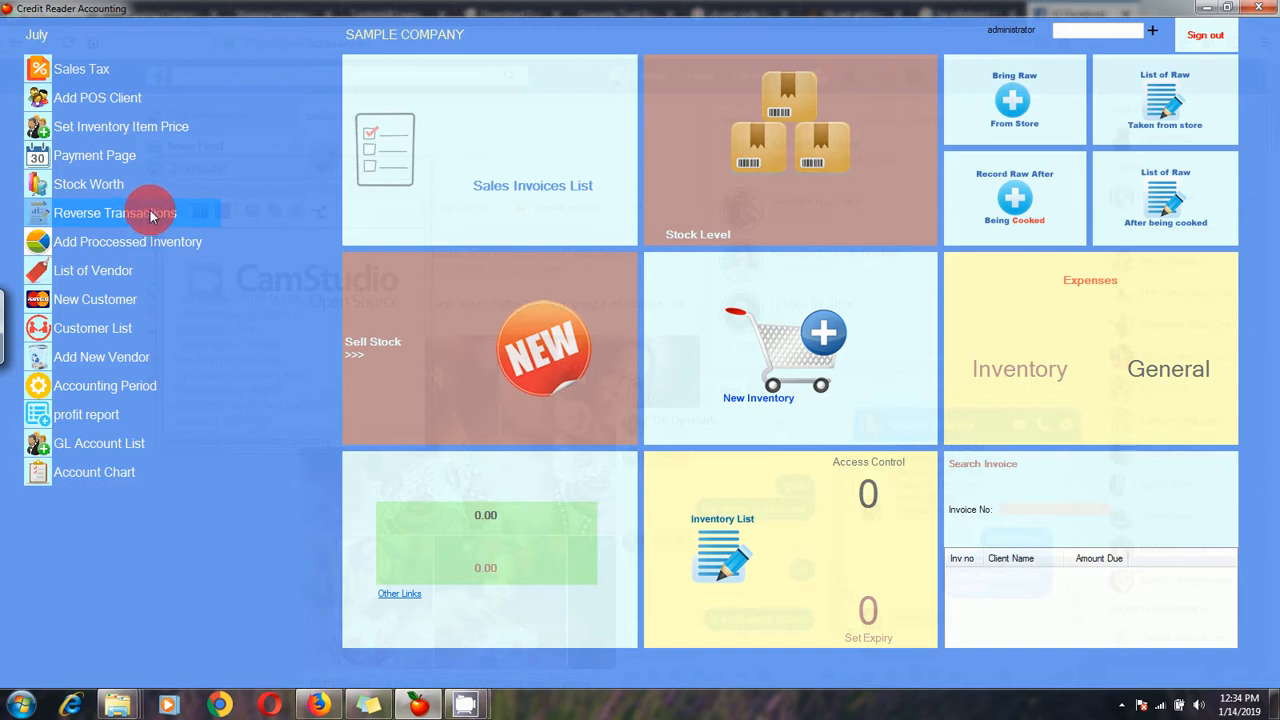
# - Recheck the available quantity of Coke Peices in the full stock level list before any reversal
pyautogui.click(731, 179)
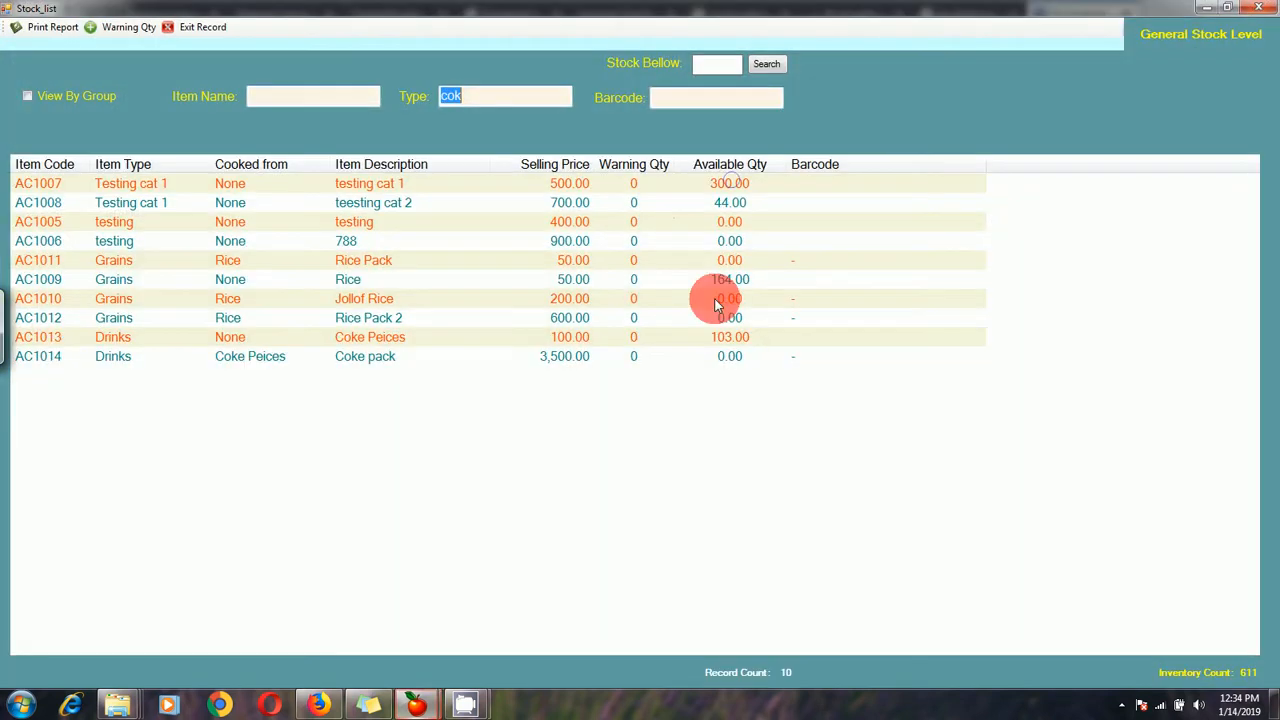
pyautogui.click(733, 338)
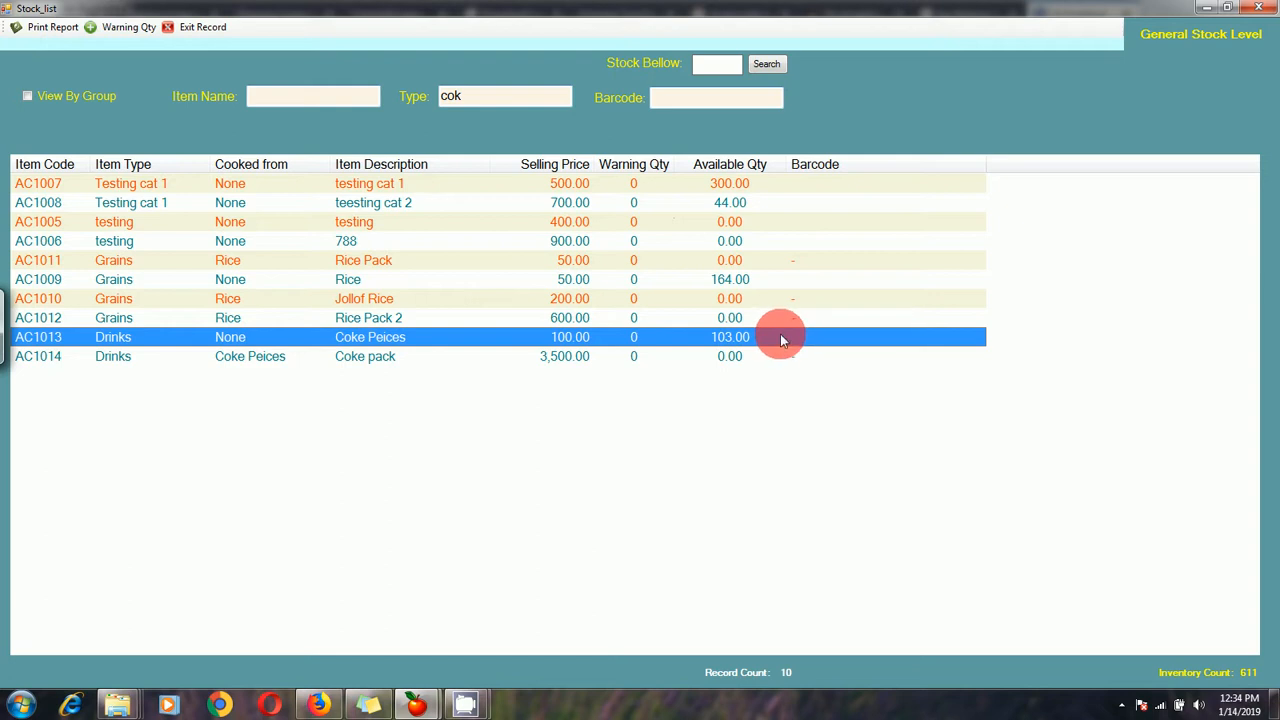
pyautogui.click(1258, 7)
# - Examine the two-item sale and the invoice totals in the sales invoices list
pyautogui.click(516, 181)
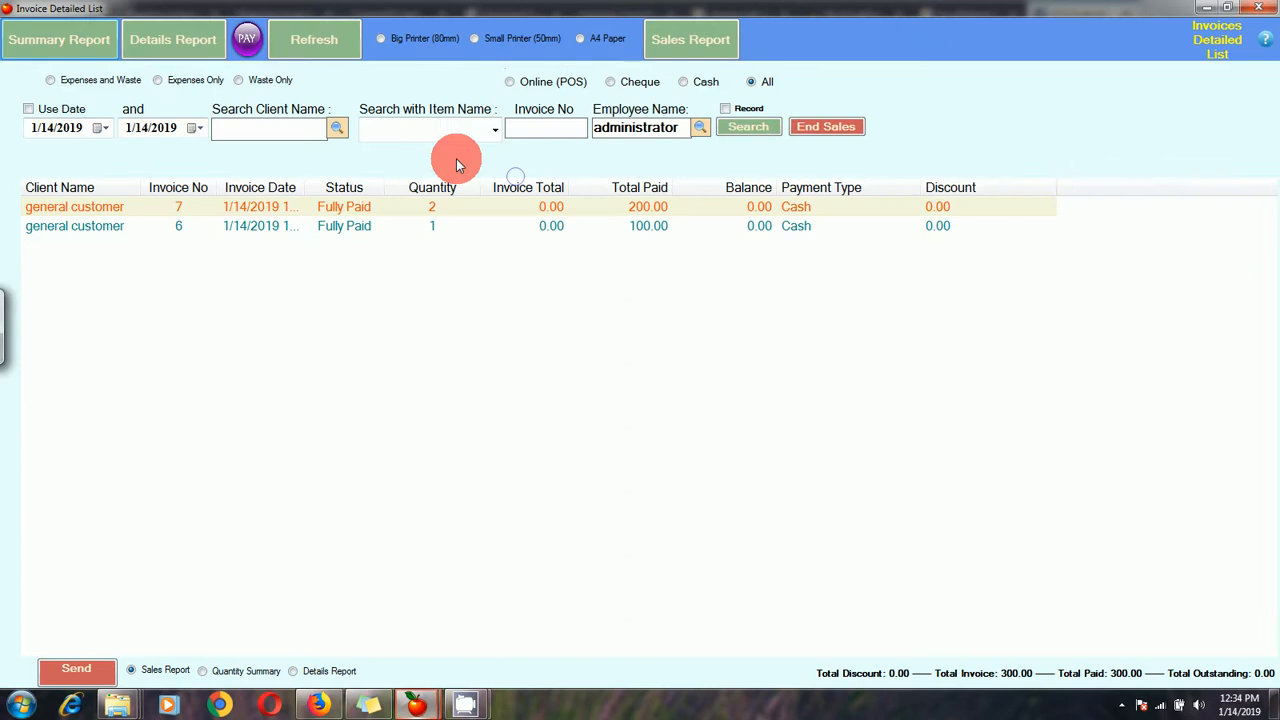
pyautogui.click(329, 206)
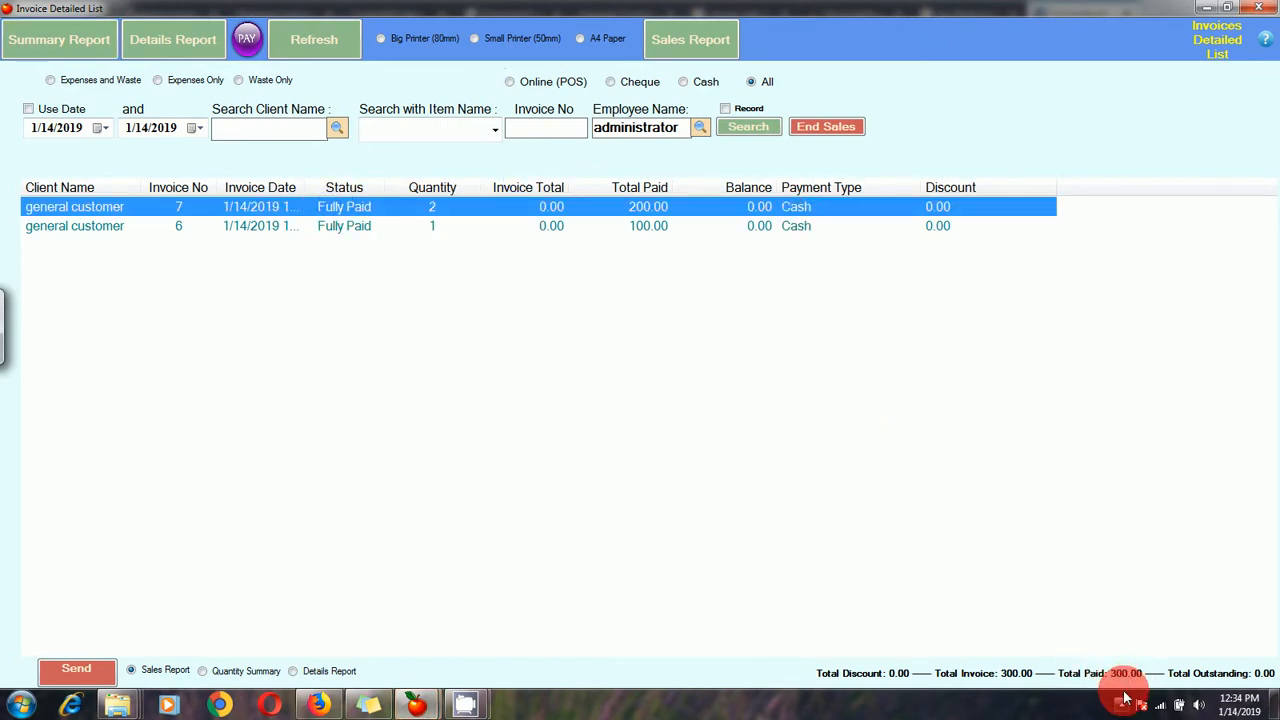
pyautogui.click(1258, 7)
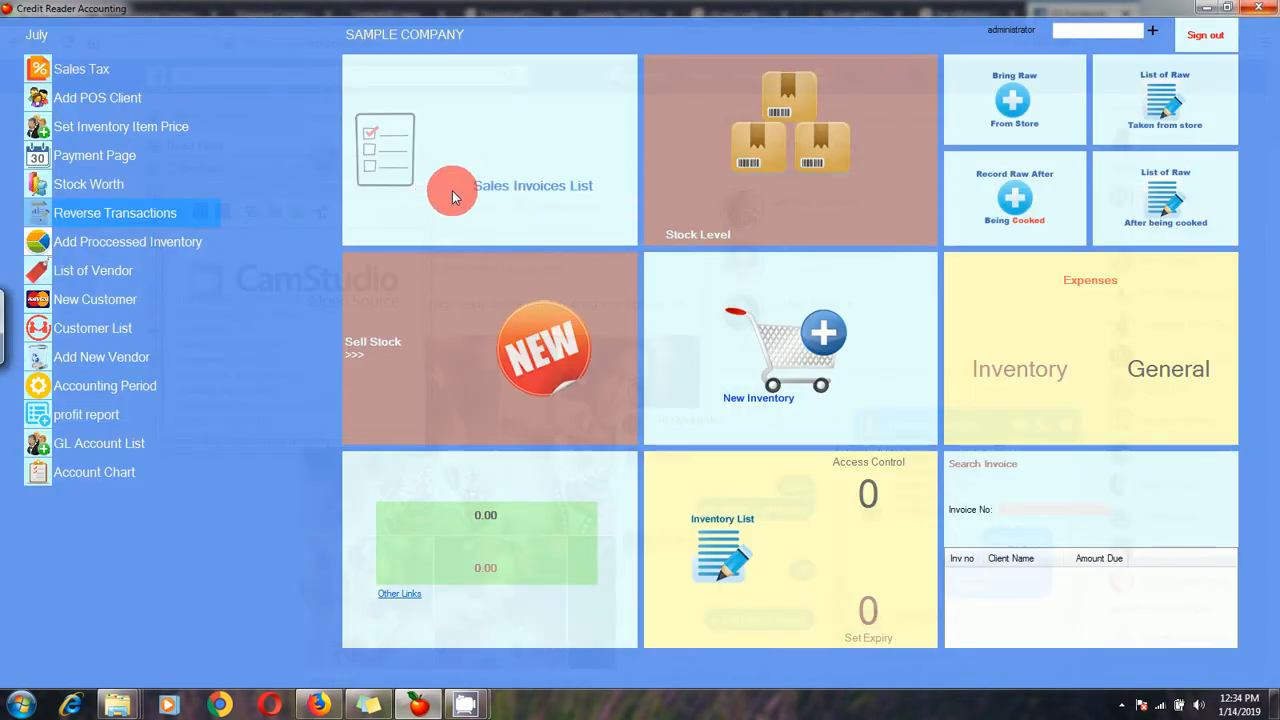
pyautogui.click(507, 193)
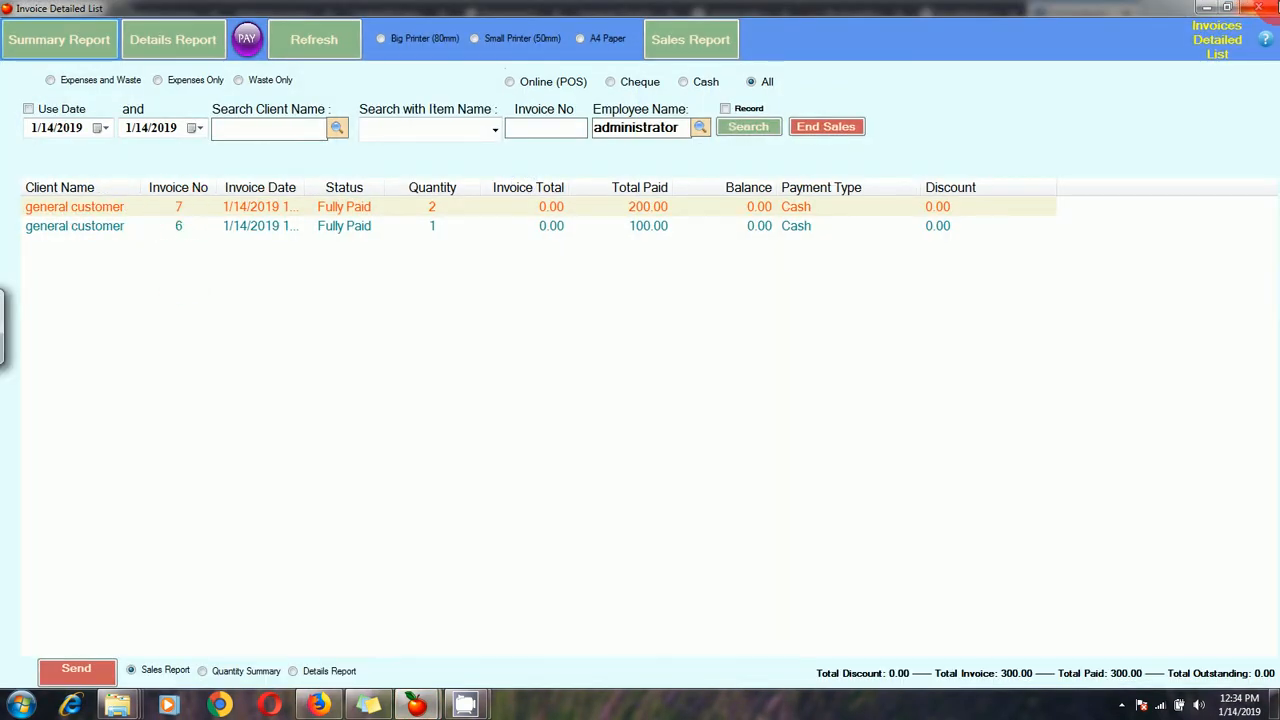
# - Leave the invoices list, search the reverse transactions list for invoice 7, and open its journal entry
pyautogui.click(1270, 7)
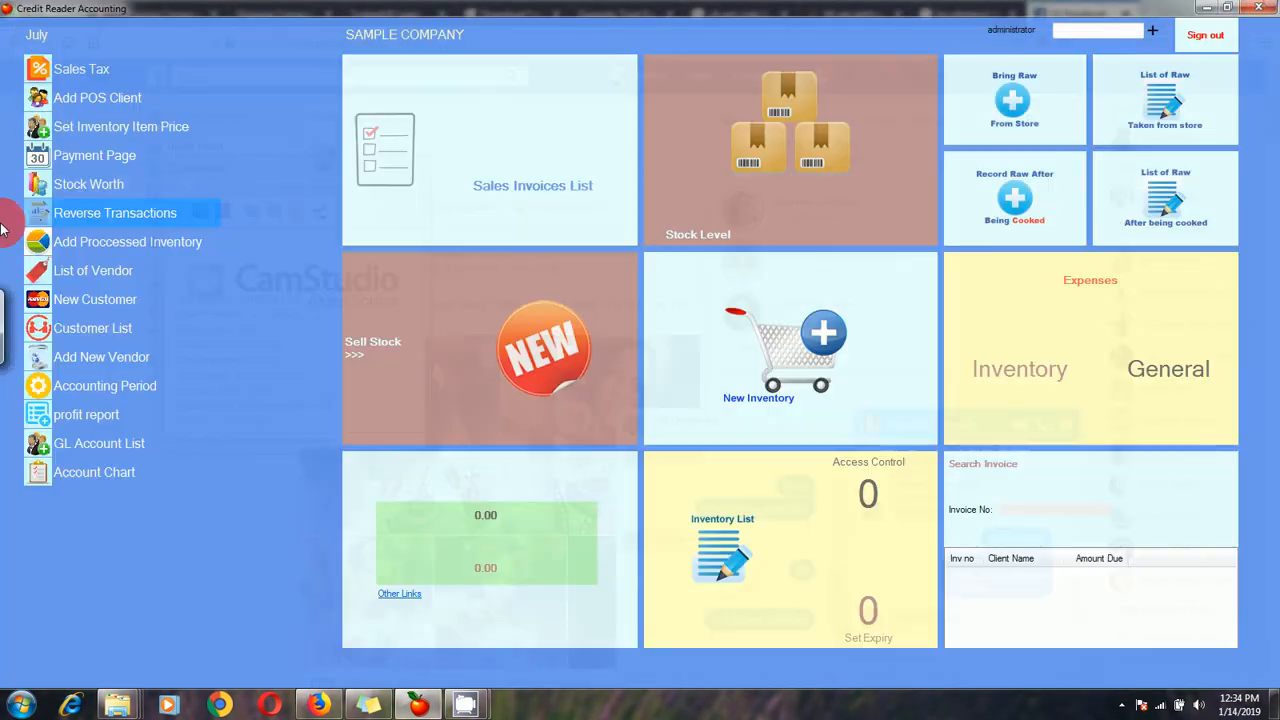
pyautogui.click(118, 213)
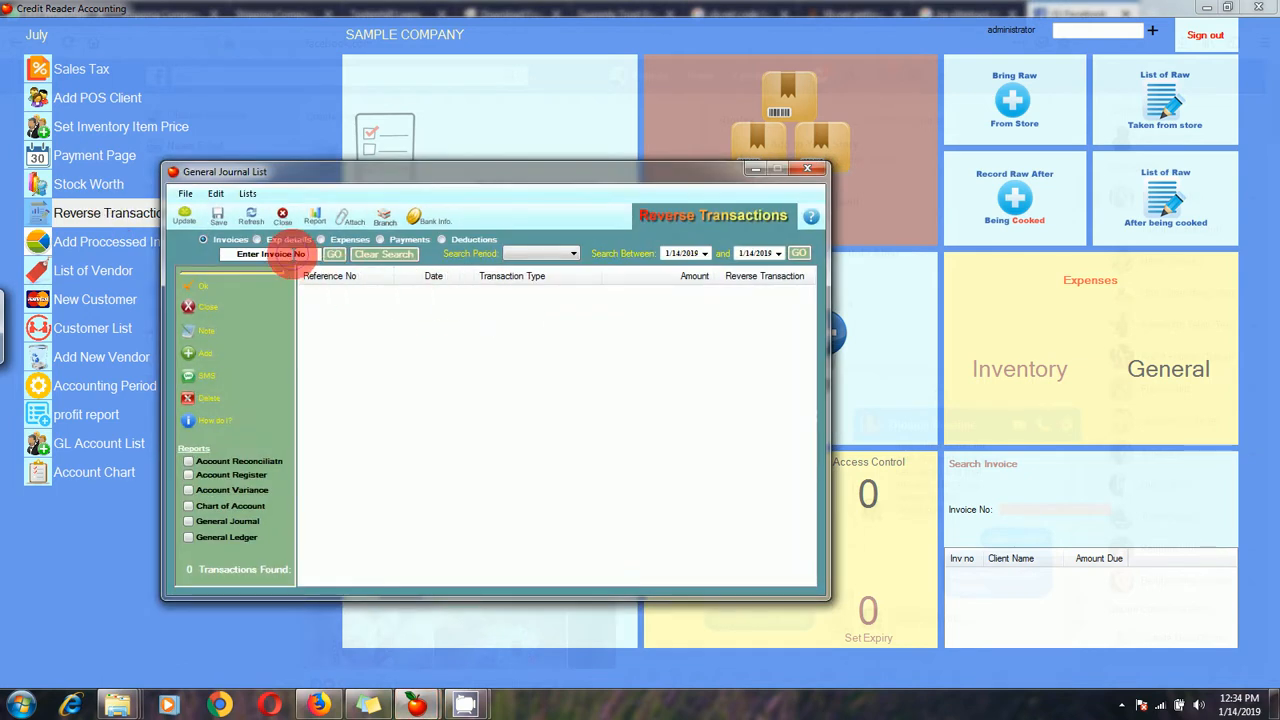
pyautogui.click(290, 254)
pyautogui.write('7')
pyautogui.click(334, 254)
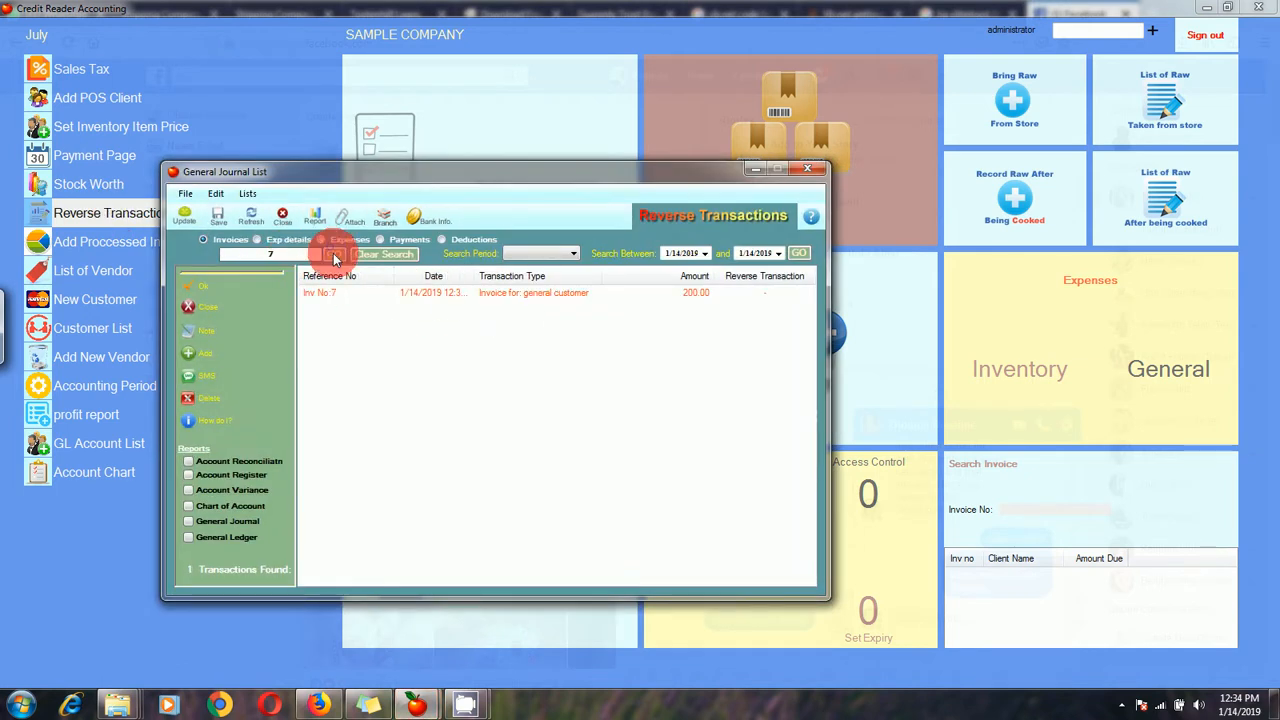
pyautogui.click(565, 296)
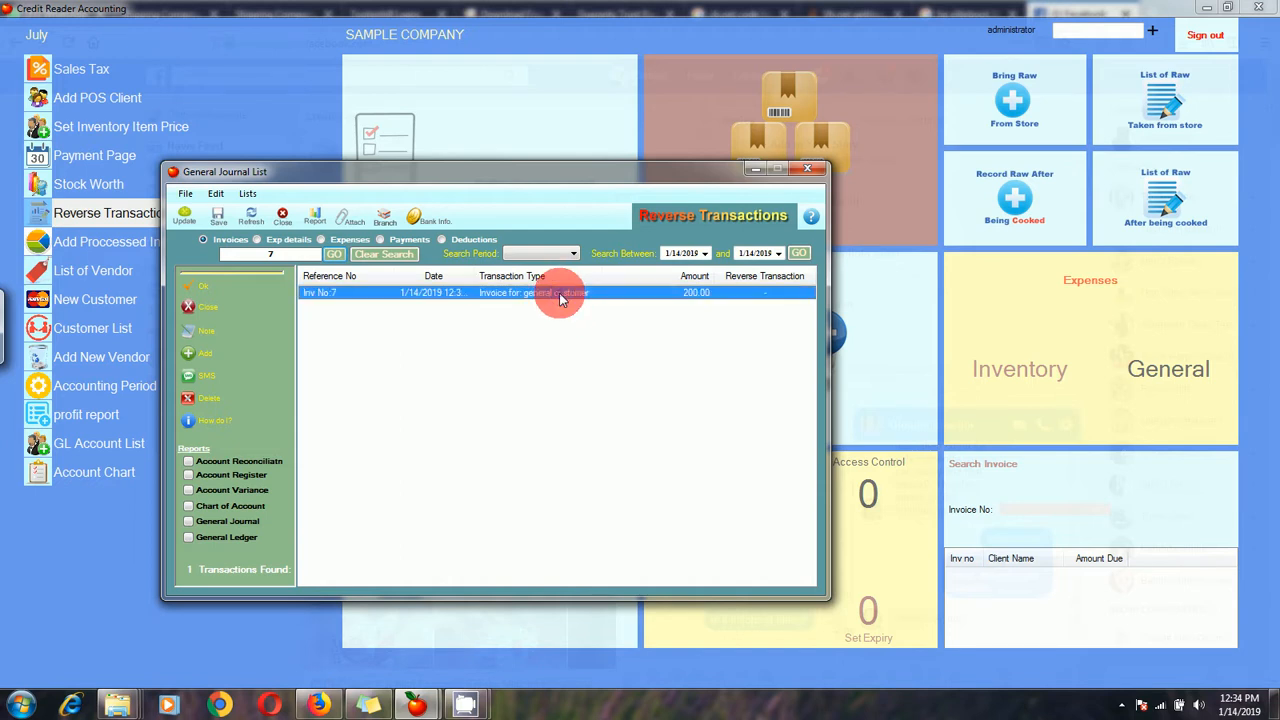
pyautogui.doubleClick(565, 296)
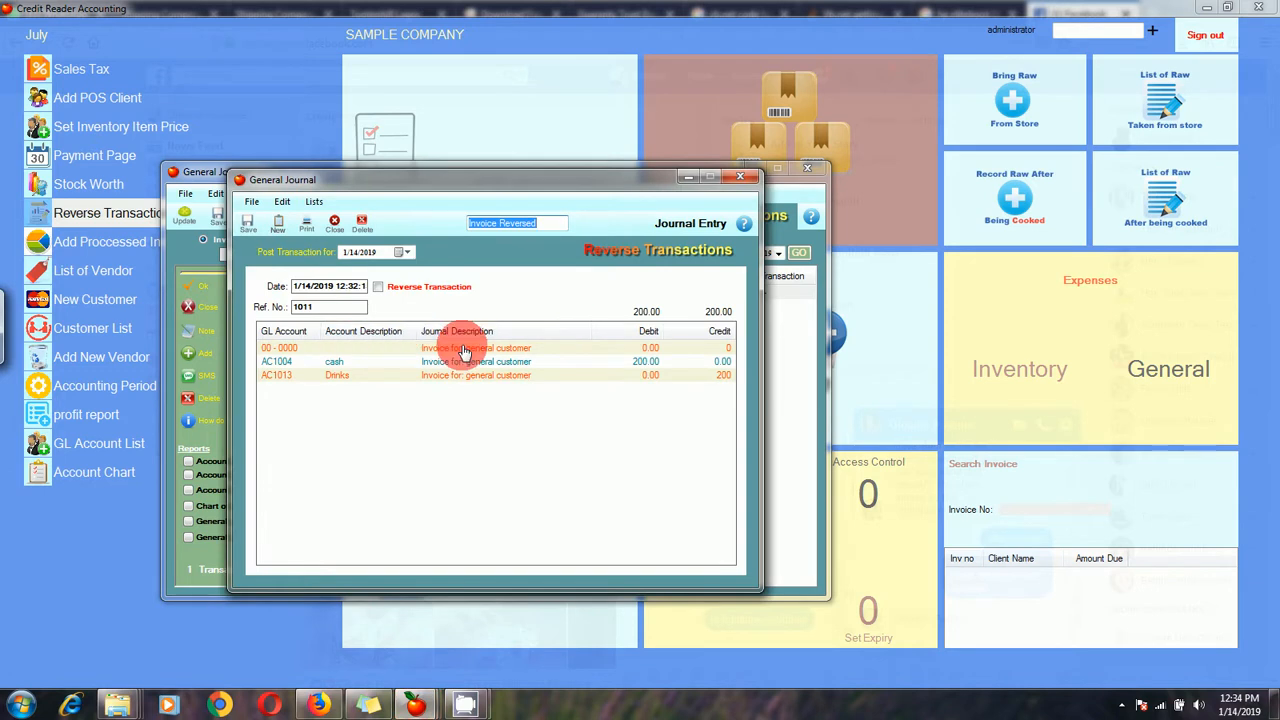
# - Mark the journal entry of invoice 7 as a reverse transaction, save the reversal, and close the transactions list
pyautogui.click(378, 287)
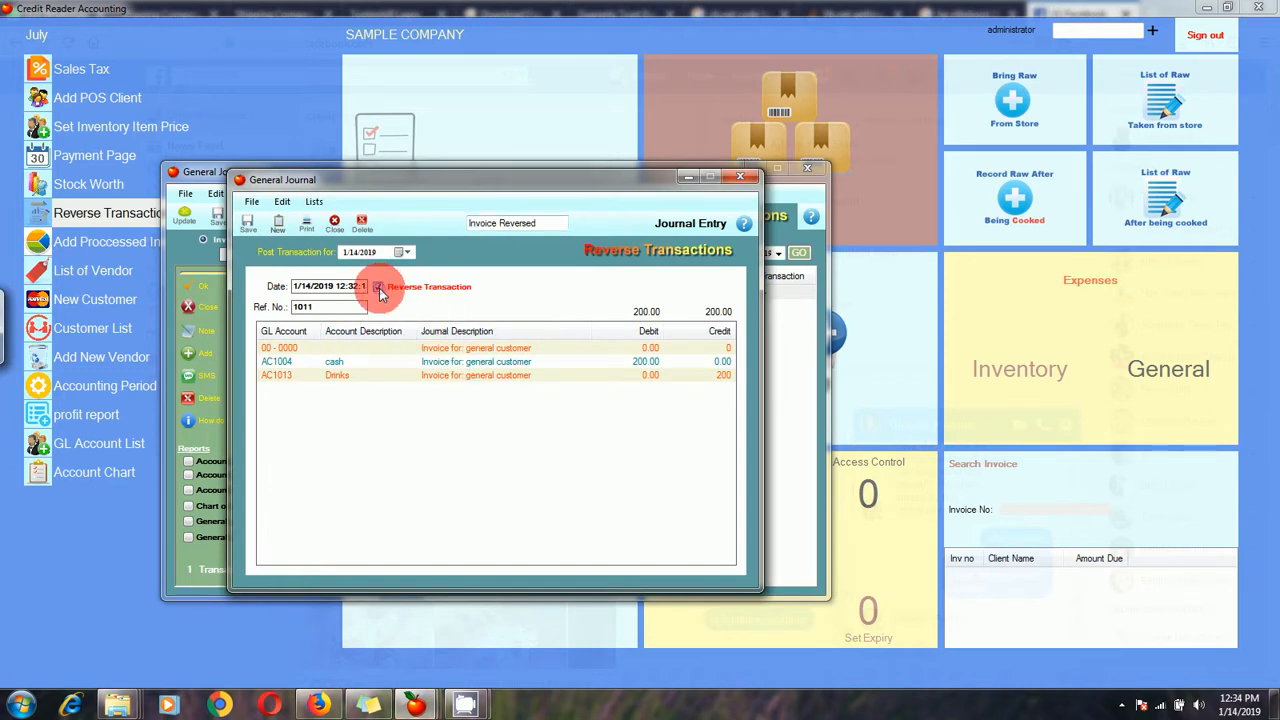
pyautogui.click(248, 223)
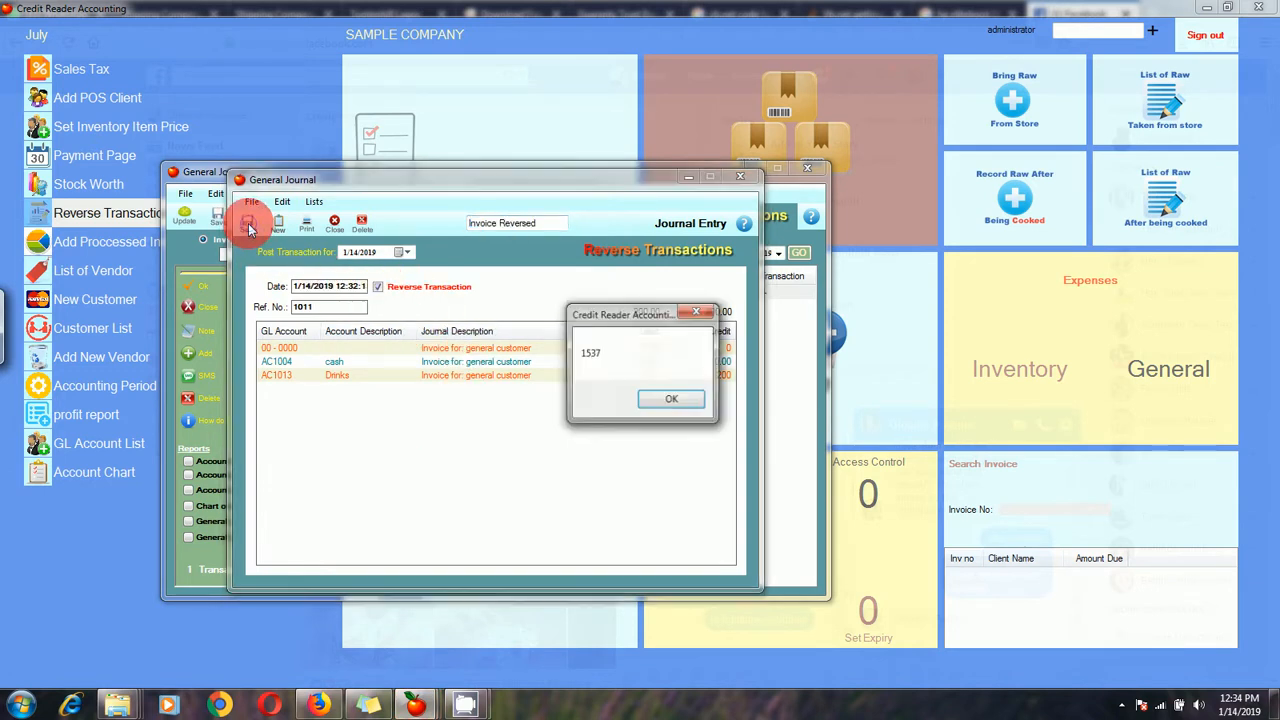
pyautogui.click(660, 407)
pyautogui.click(662, 404)
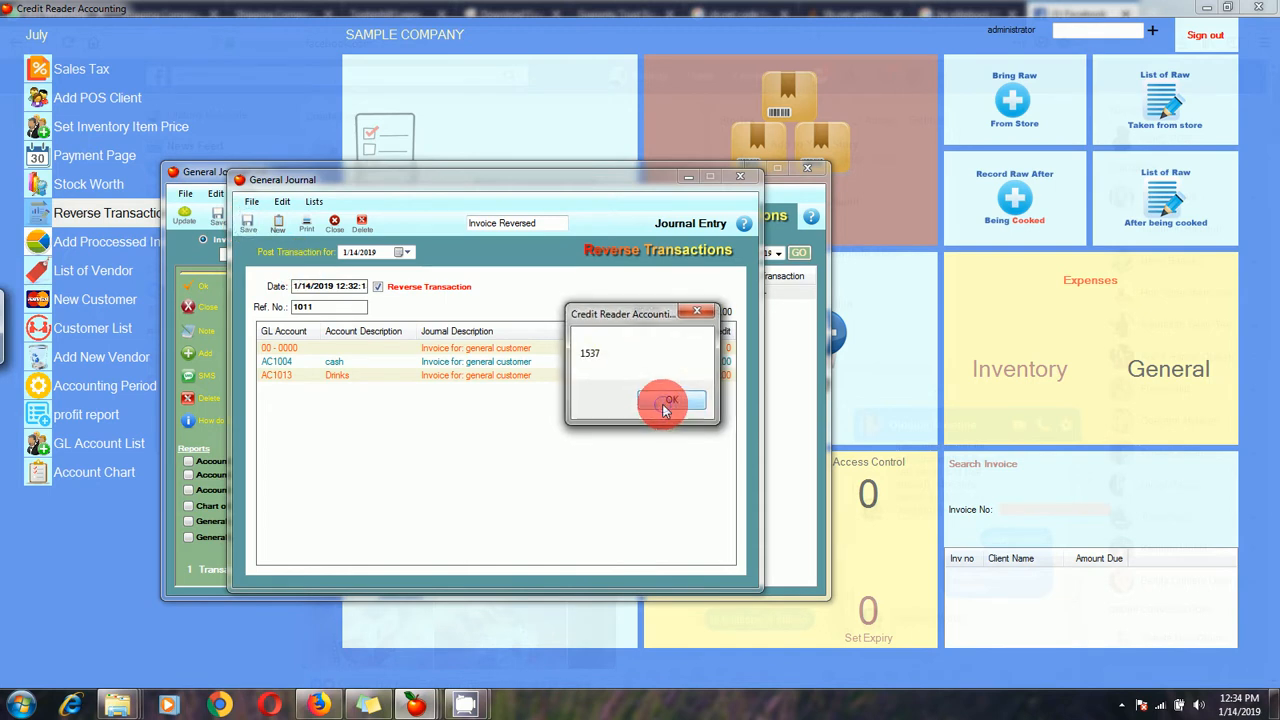
pyautogui.click(664, 404)
pyautogui.click(663, 404)
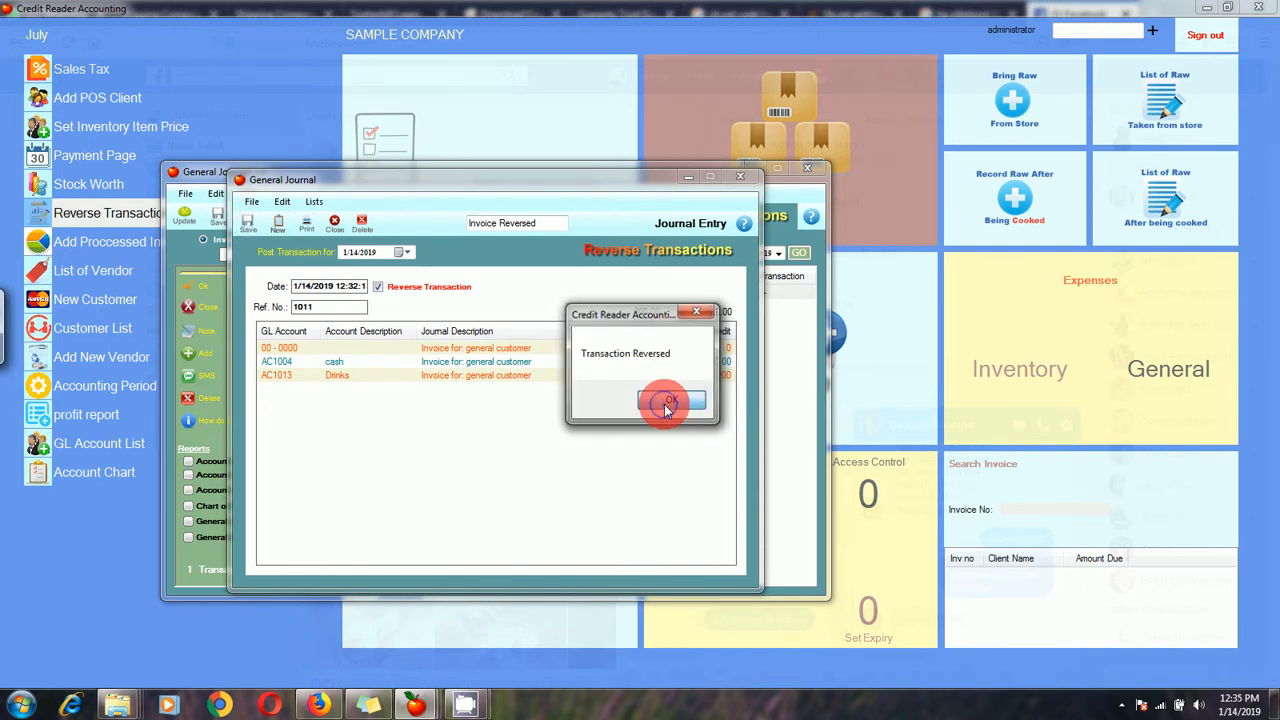
pyautogui.click(663, 404)
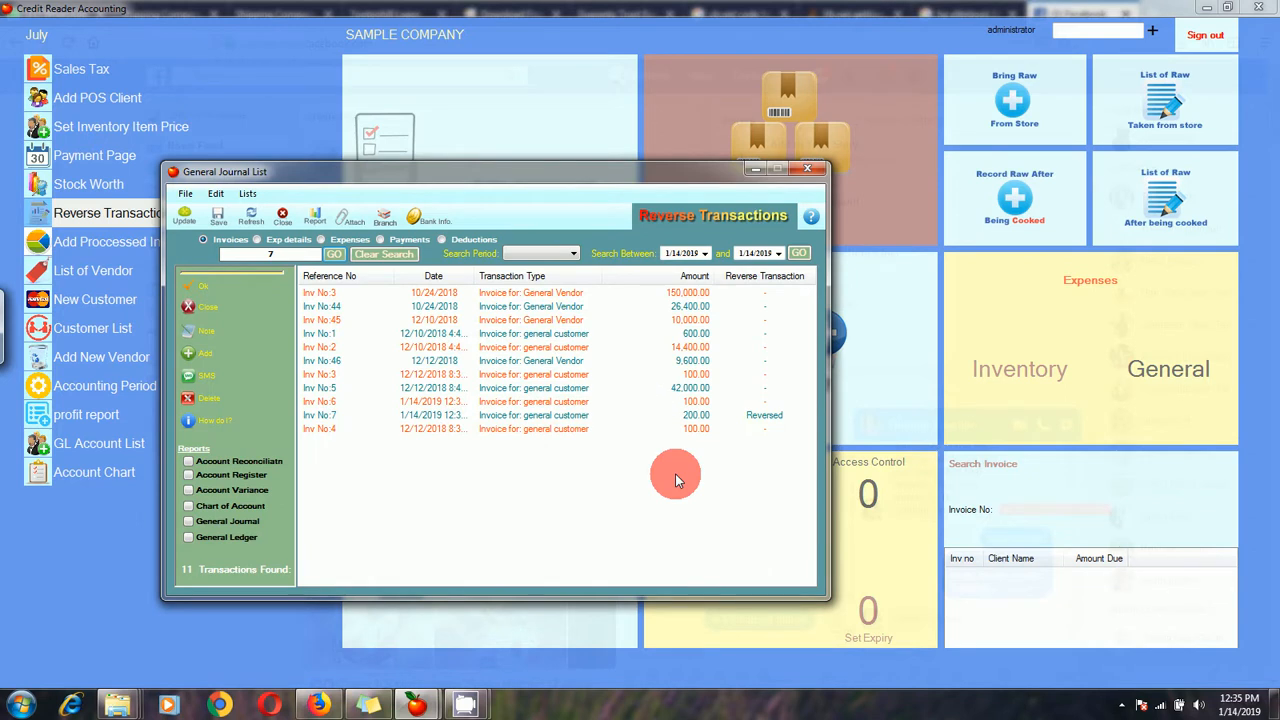
pyautogui.click(812, 172)
# - Check the sales invoices list and the available quantity of Coke Peices following the reversal
pyautogui.click(488, 130)
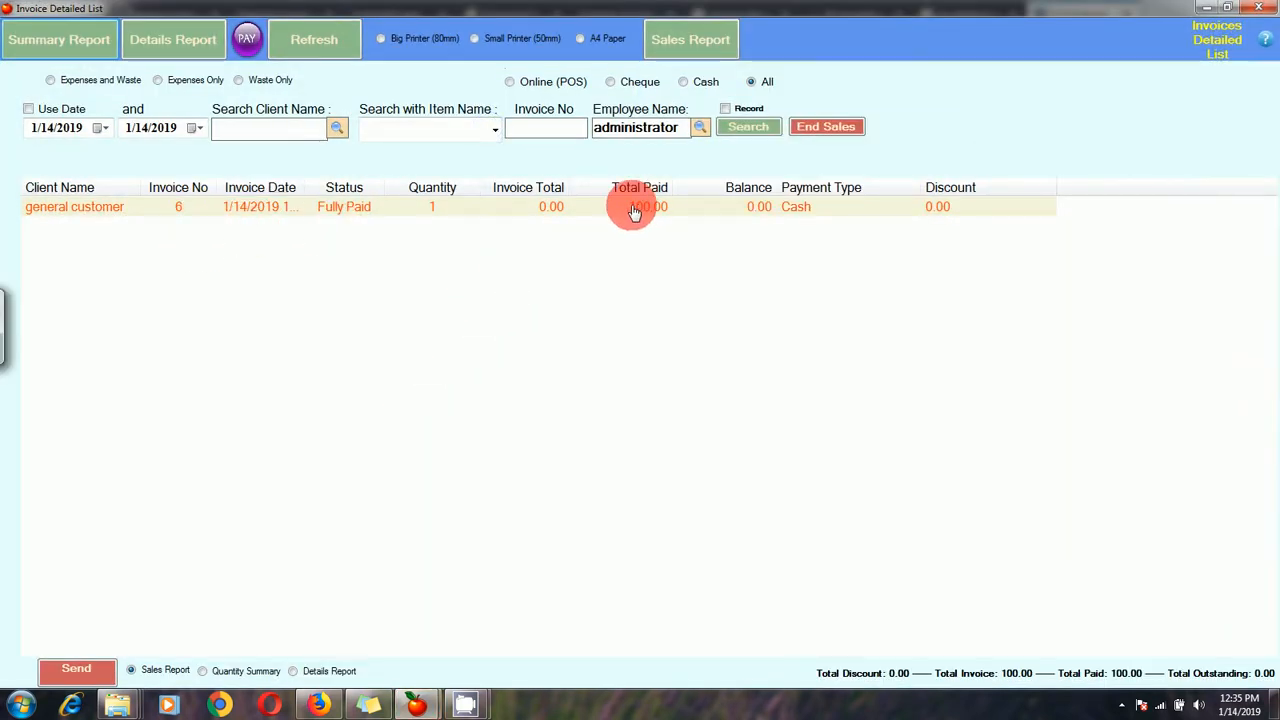
pyautogui.click(1258, 8)
pyautogui.click(737, 172)
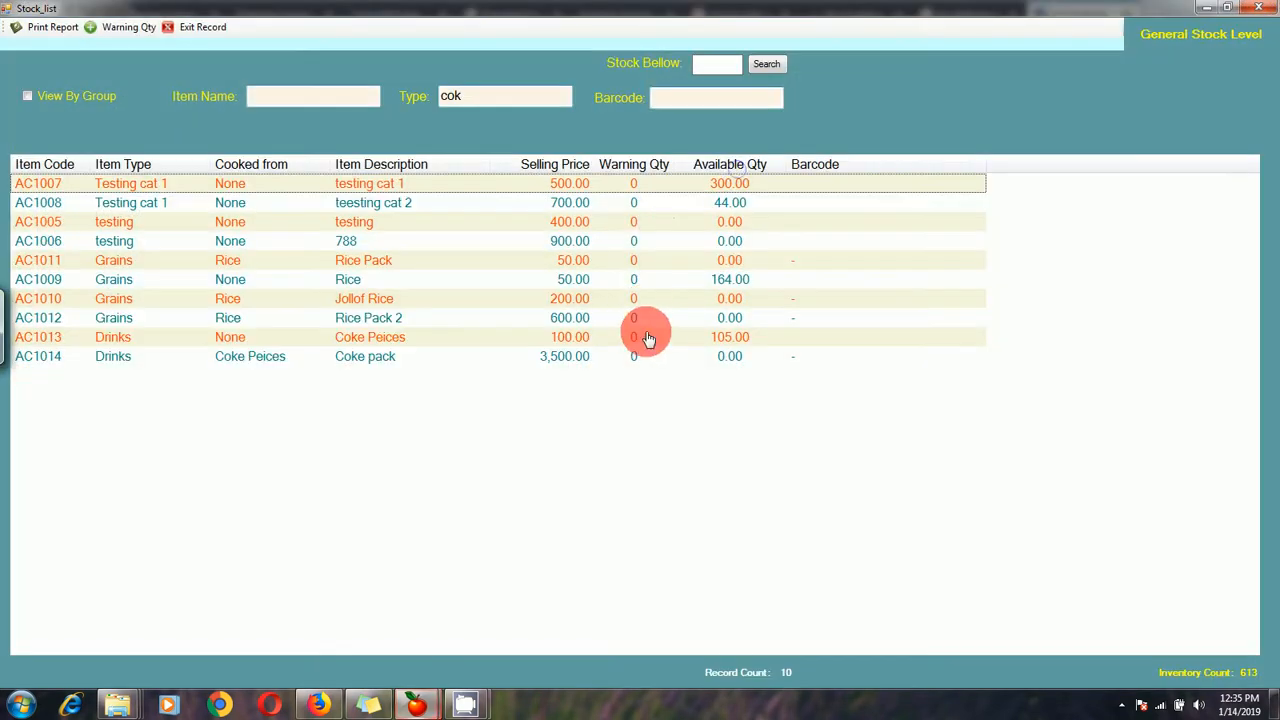
pyautogui.click(620, 338)
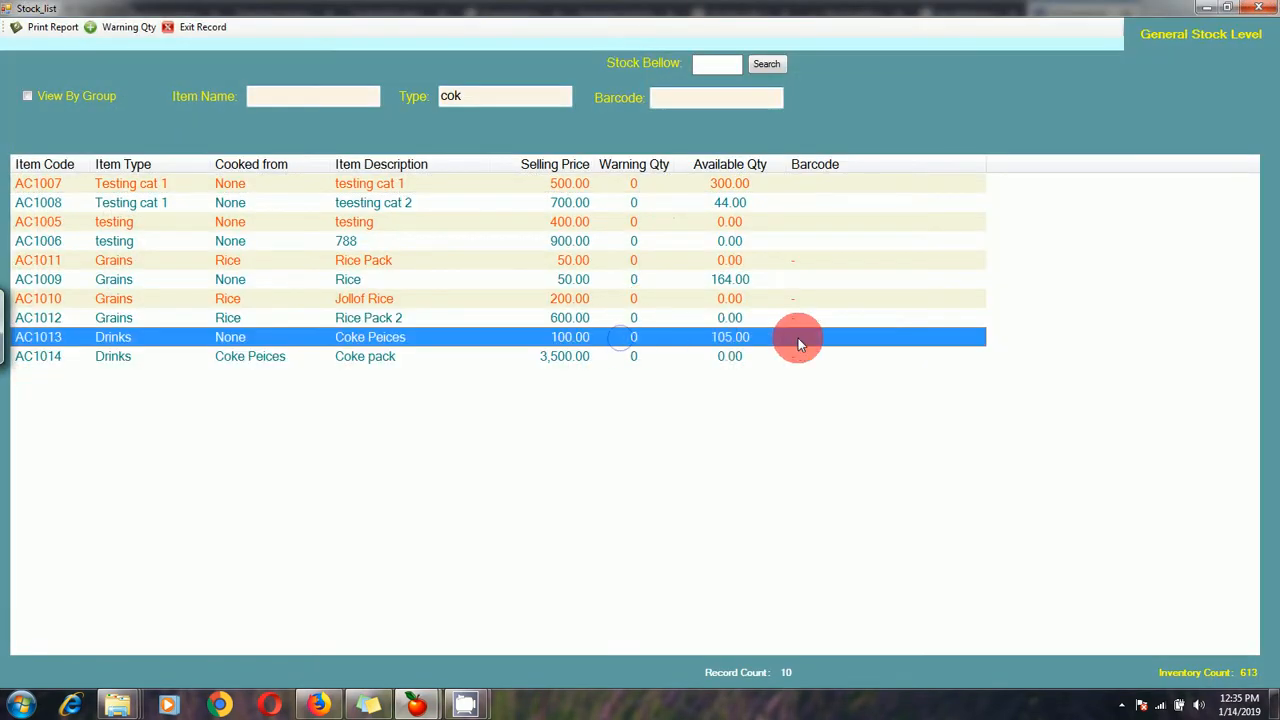
pyautogui.click(1259, 8)
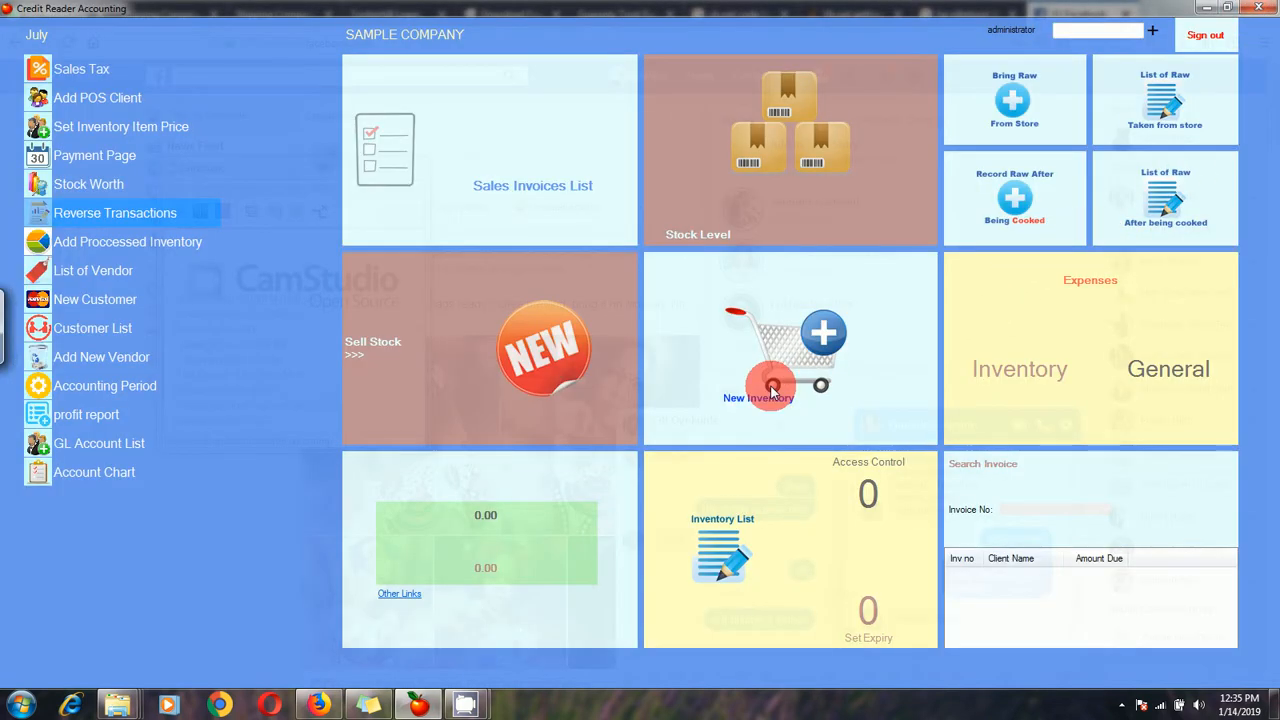
# - Look over the inventory purchase list and recheck the available quantity of Coke Peices in the stock level list
pyautogui.click(726, 543)
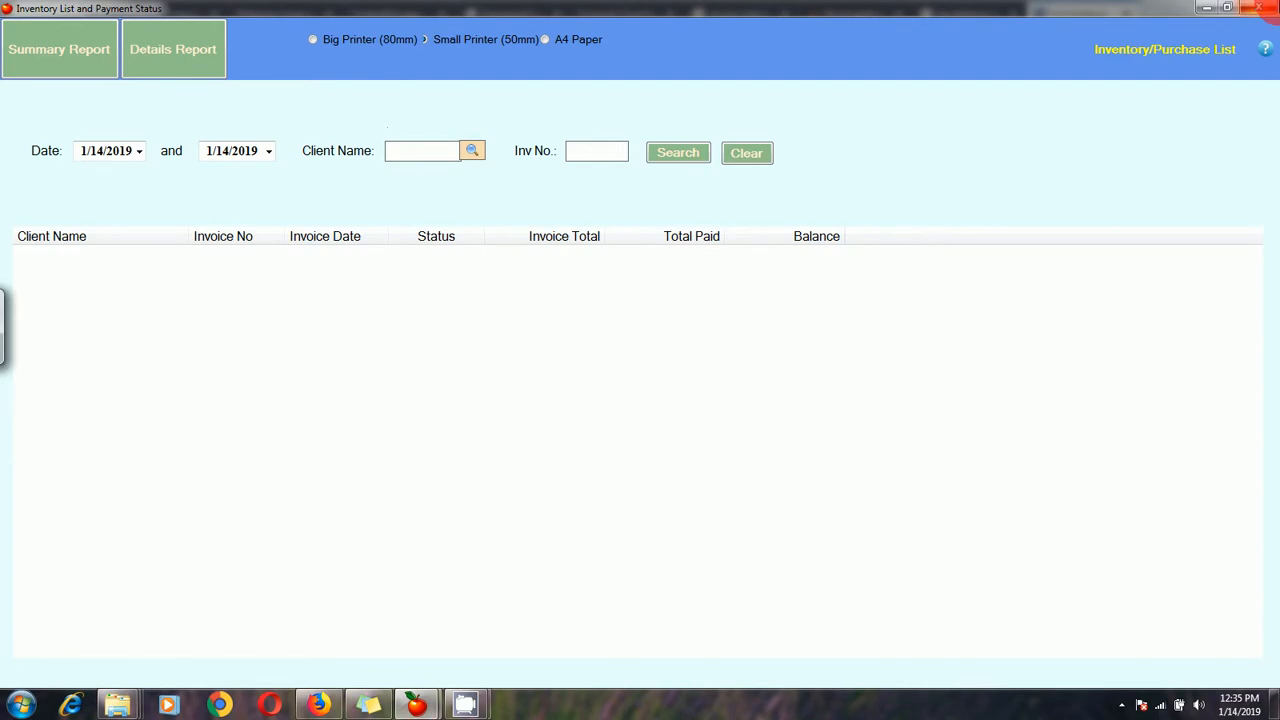
pyautogui.click(1257, 8)
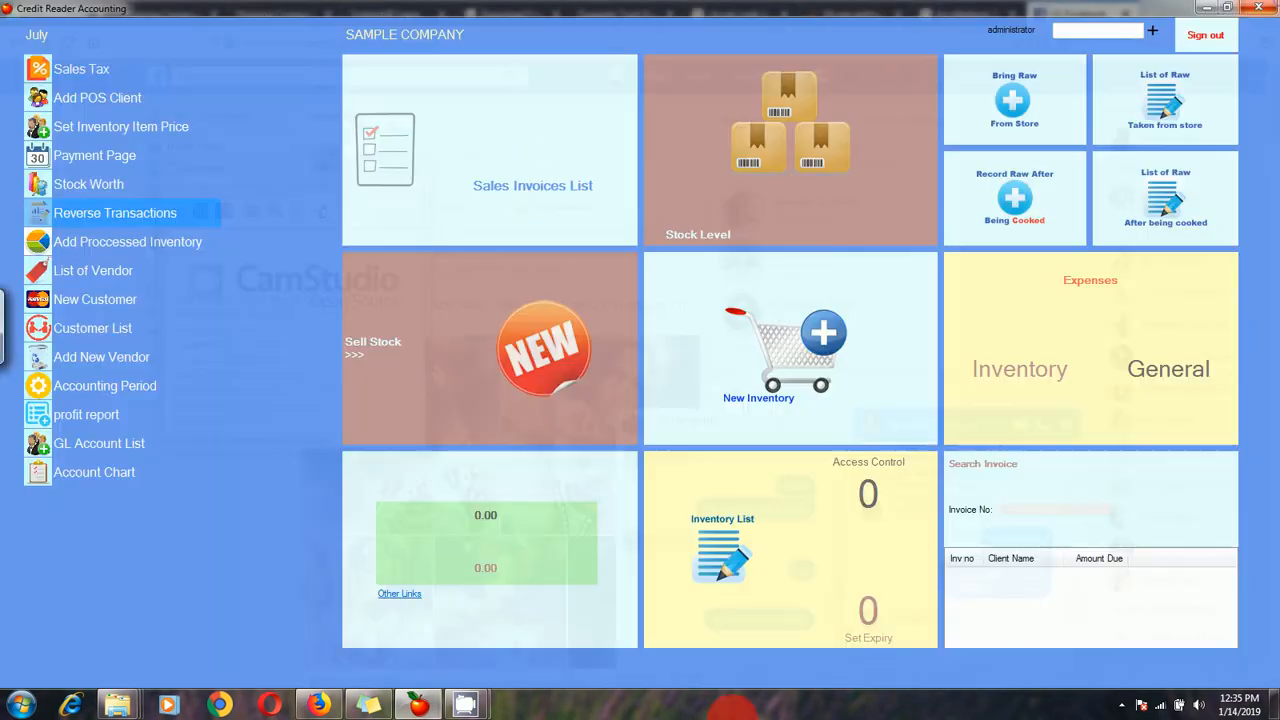
pyautogui.click(768, 160)
pyautogui.click(690, 348)
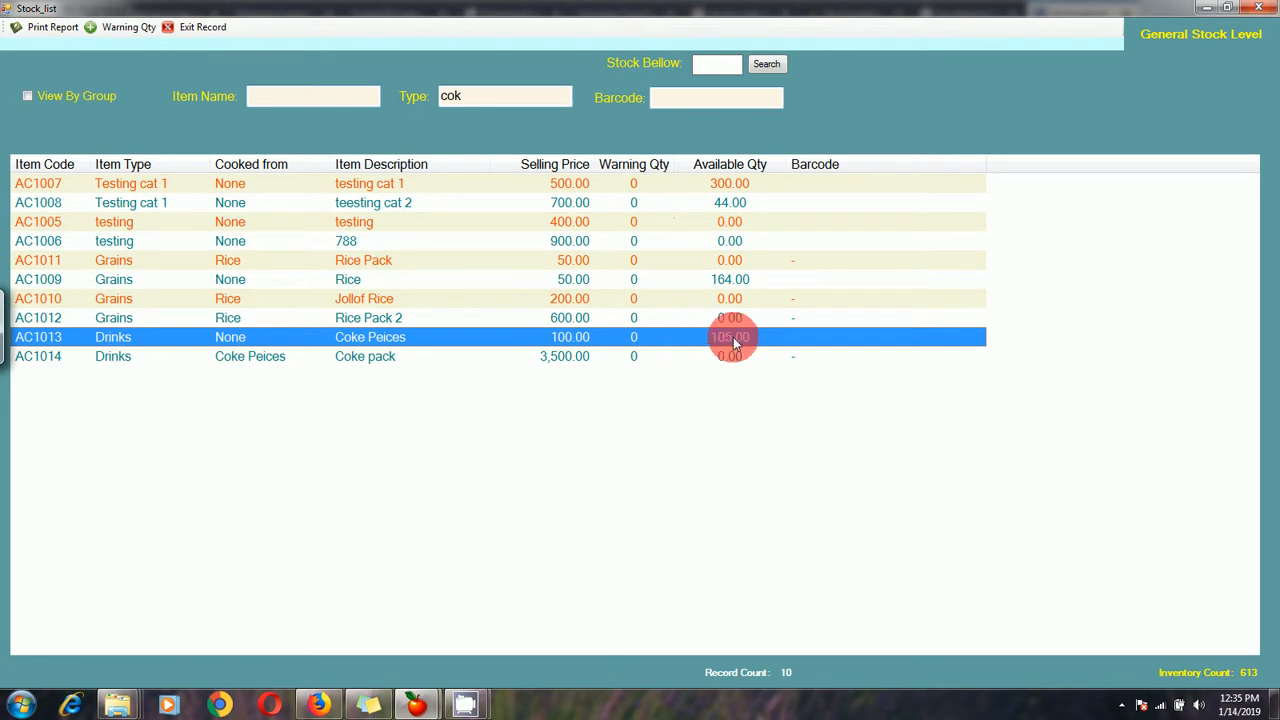
pyautogui.click(1257, 8)
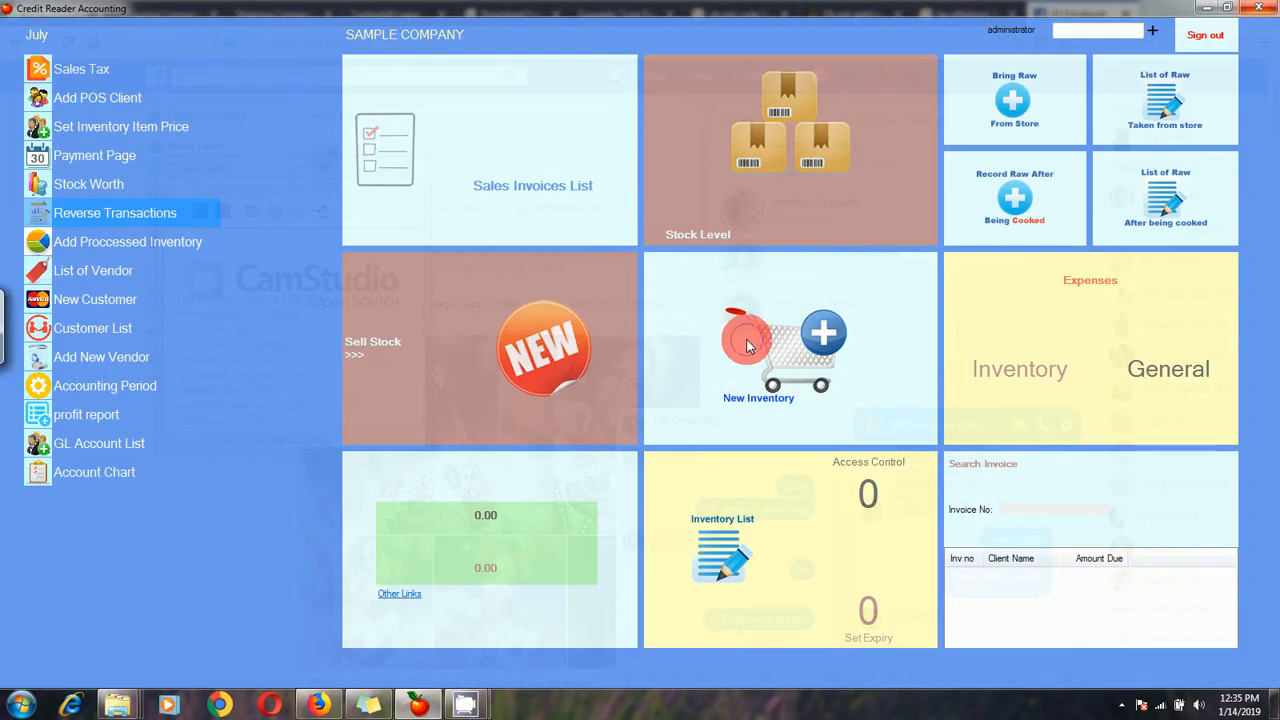
# - Add a line for 15 Coke Peices at a cost price of 80.00 to a new inventory purchase
pyautogui.click(746, 339)
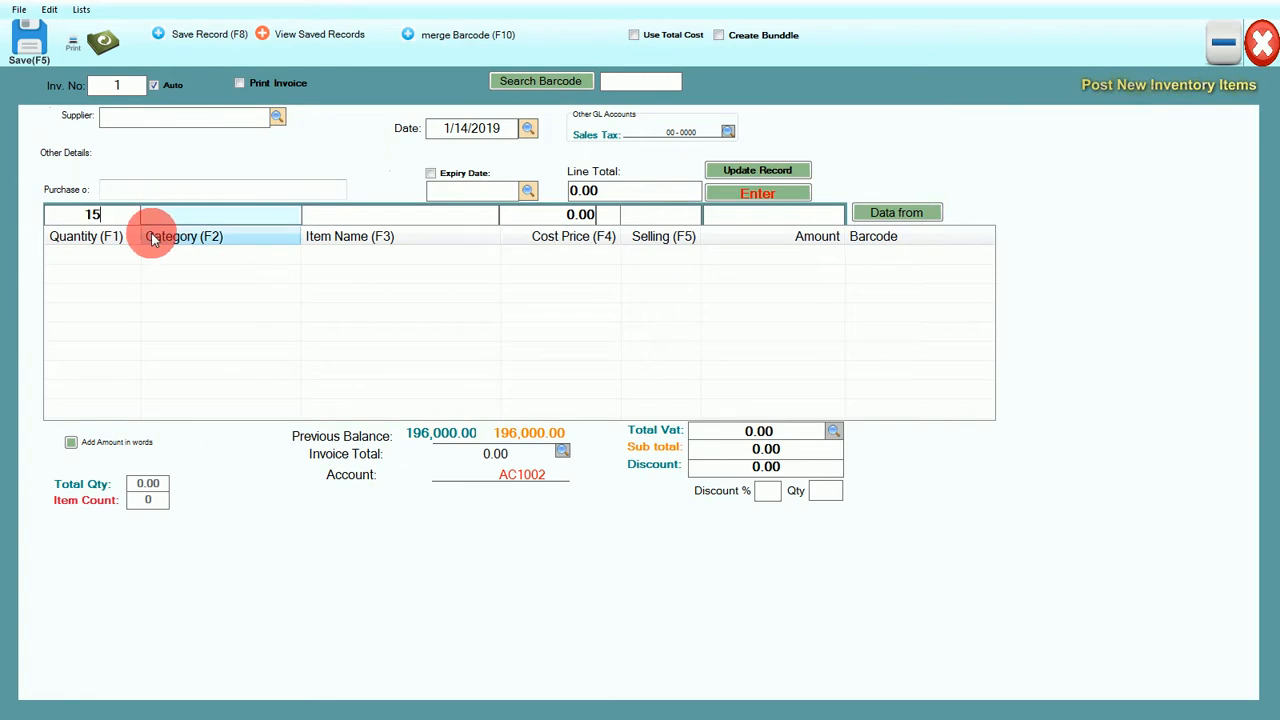
pyautogui.click(384, 214)
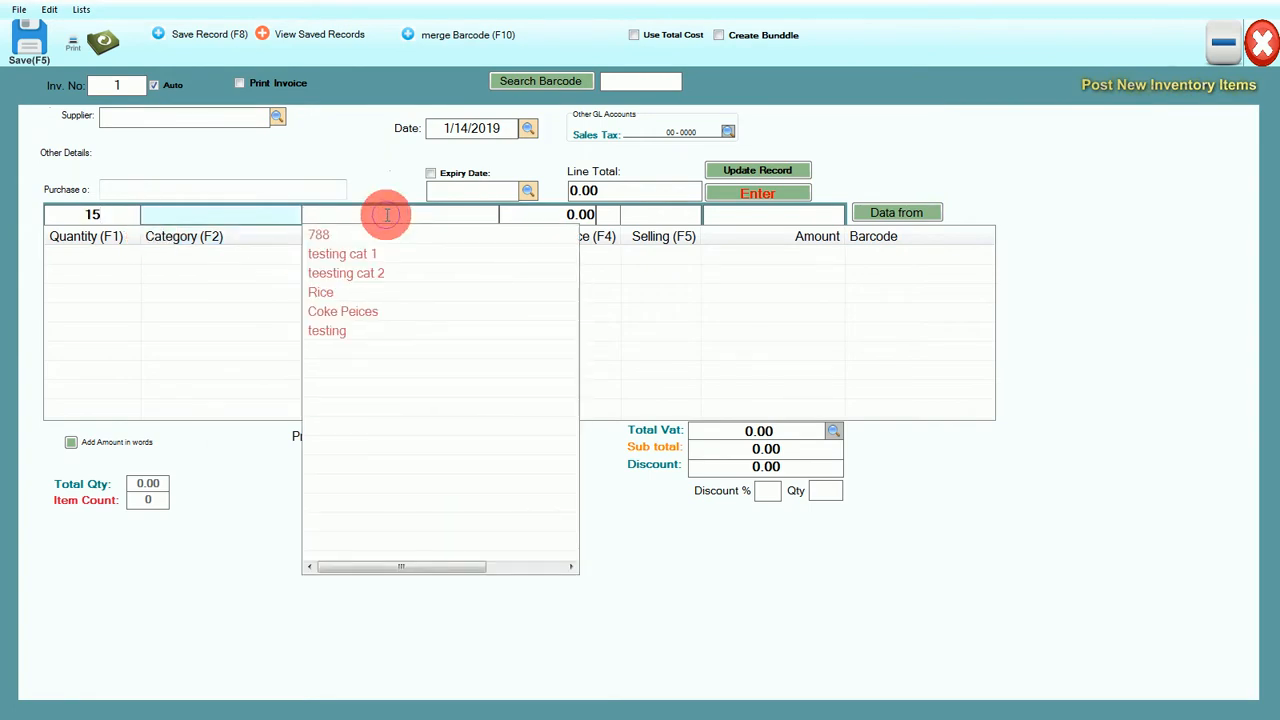
pyautogui.write('co')
pyautogui.click(401, 236)
pyautogui.click(612, 220)
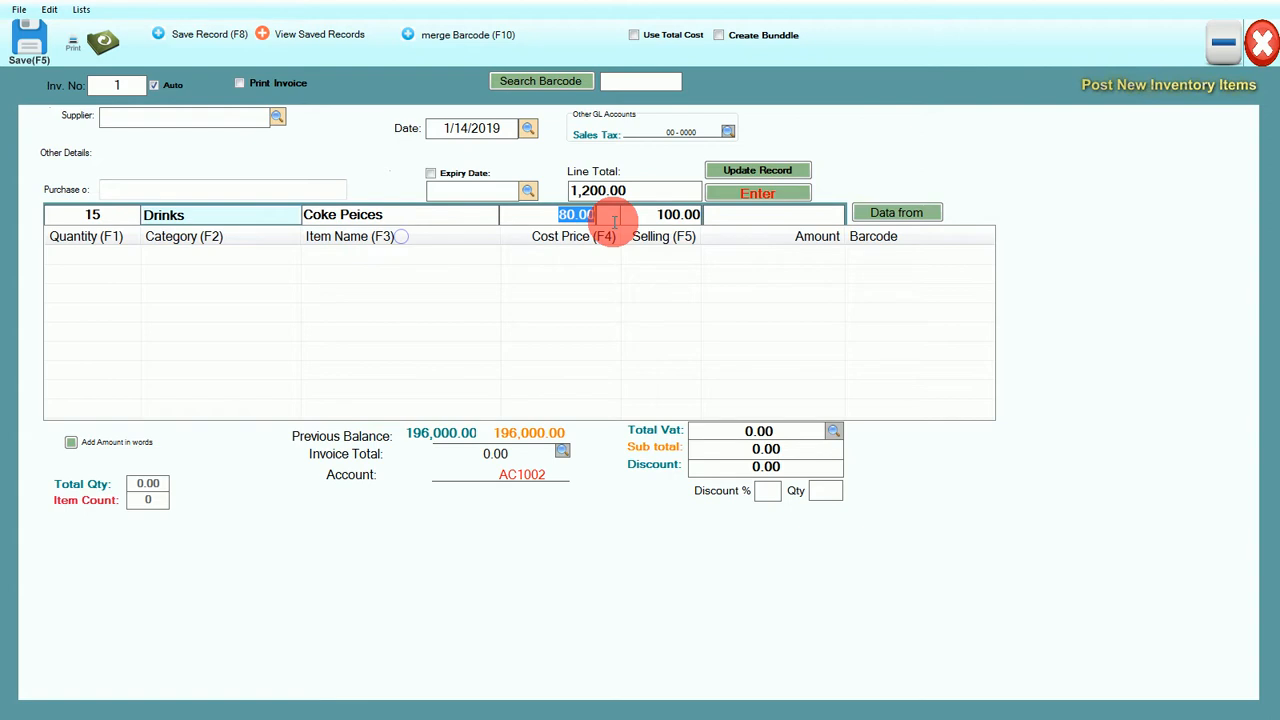
pyautogui.click(760, 197)
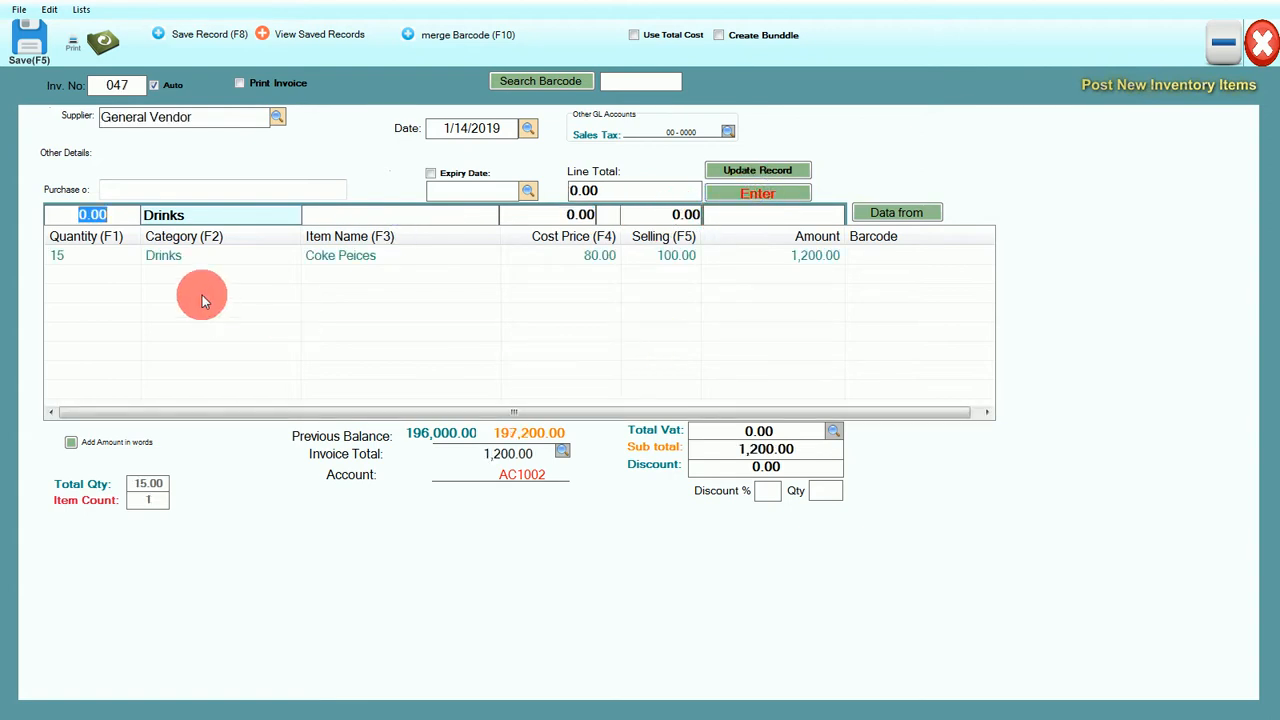
# - Try to save the inventory purchase, and assign the sales tax account to its Sales Tax field
pyautogui.click(36, 46)
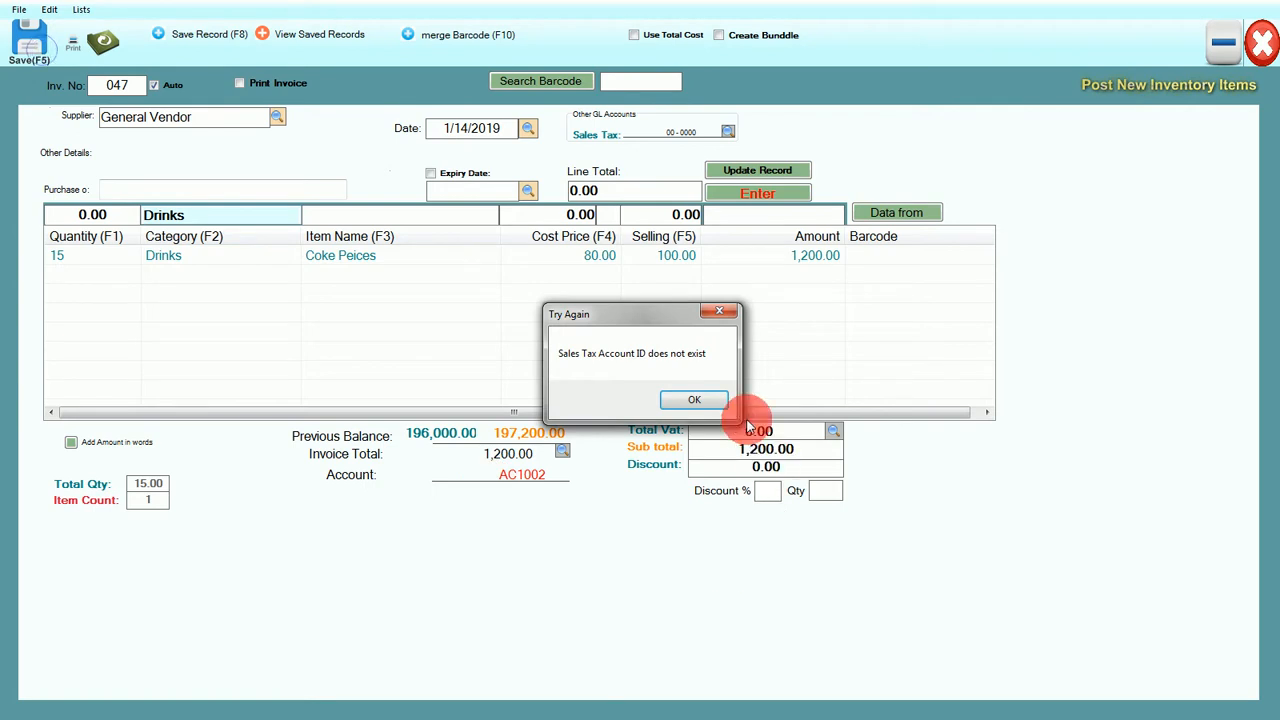
pyautogui.click(713, 403)
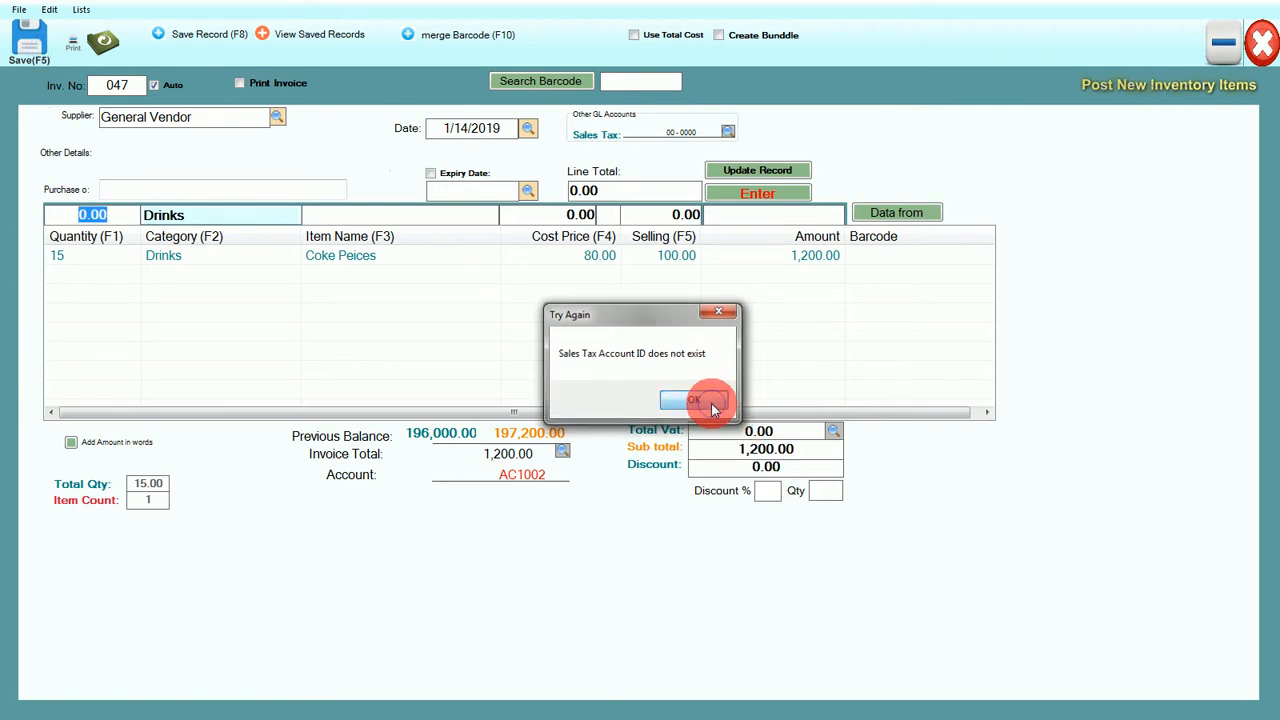
pyautogui.click(727, 133)
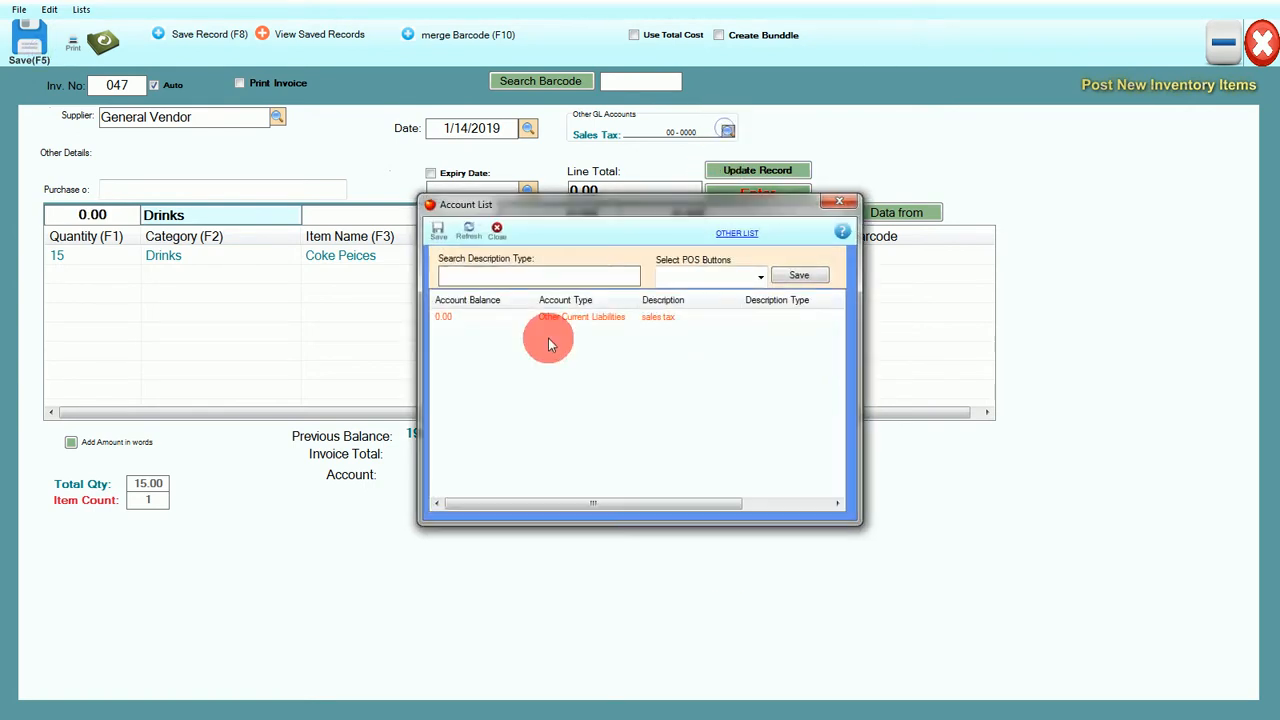
pyautogui.doubleClick(560, 314)
pyautogui.click(789, 499)
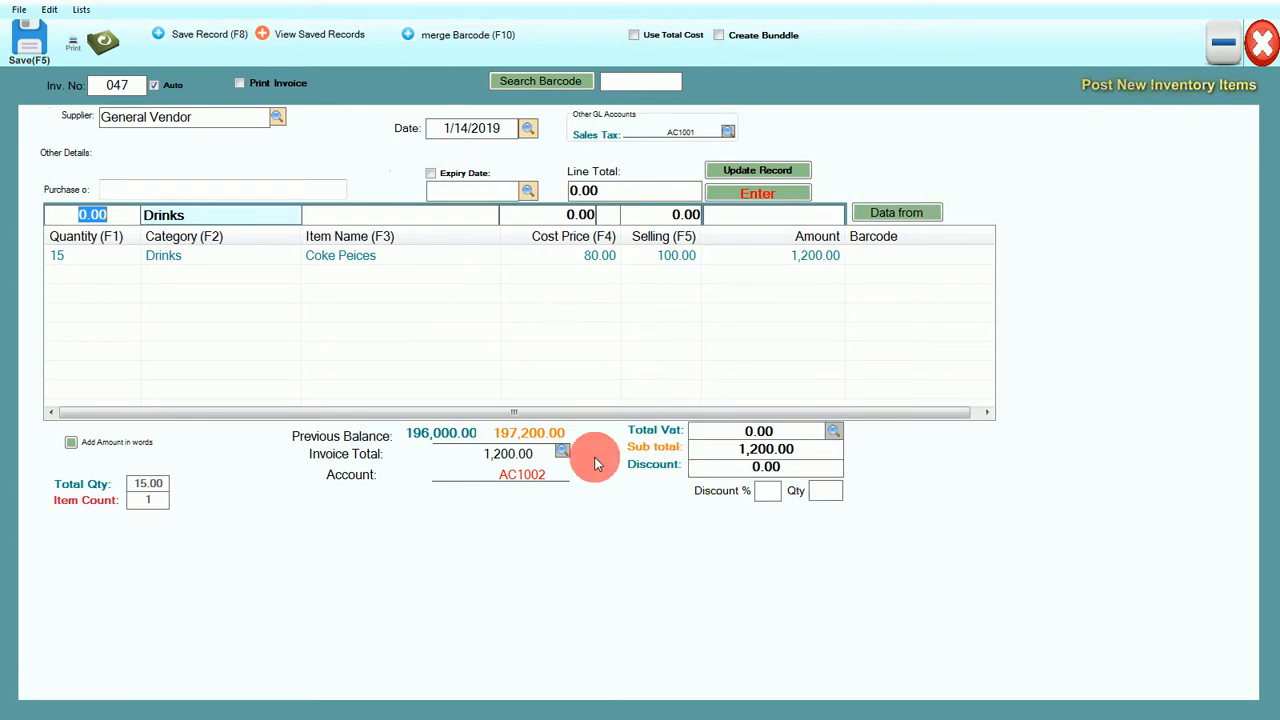
# - Post the Coke Peices purchase against the accounts payable account, and close the inventory form
pyautogui.click(564, 450)
pyautogui.doubleClick(586, 315)
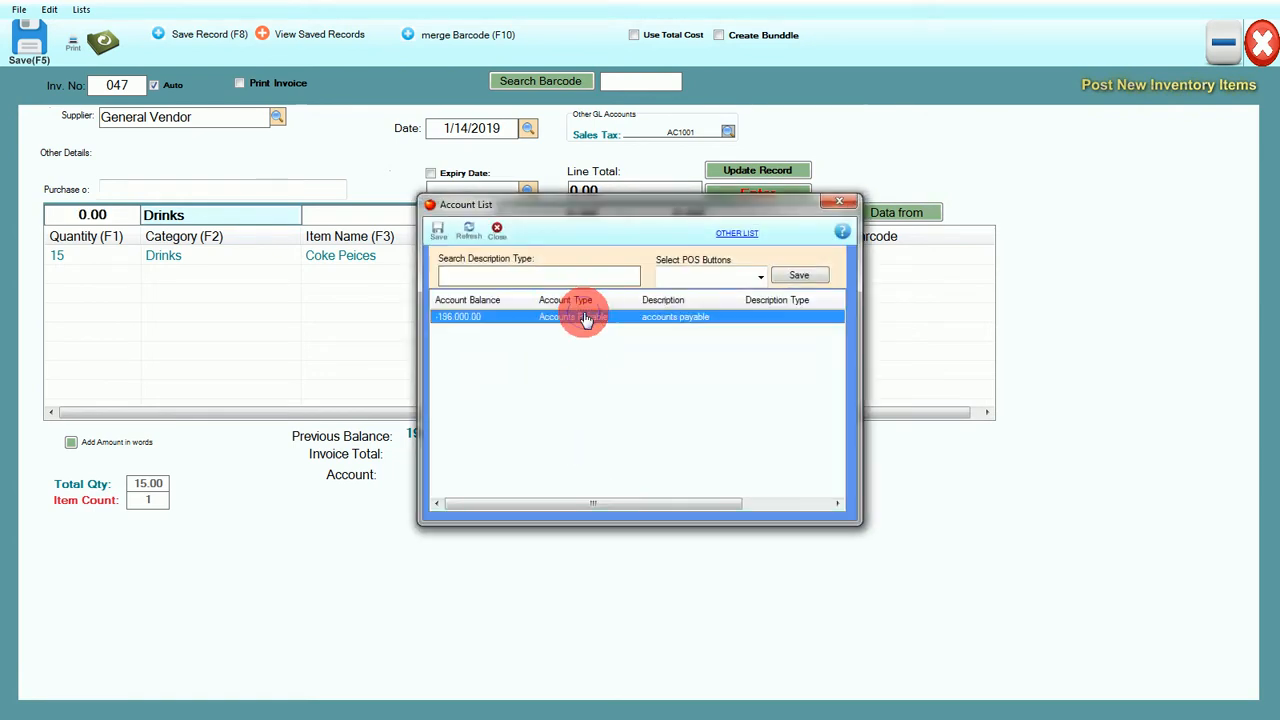
pyautogui.click(30, 42)
pyautogui.click(607, 352)
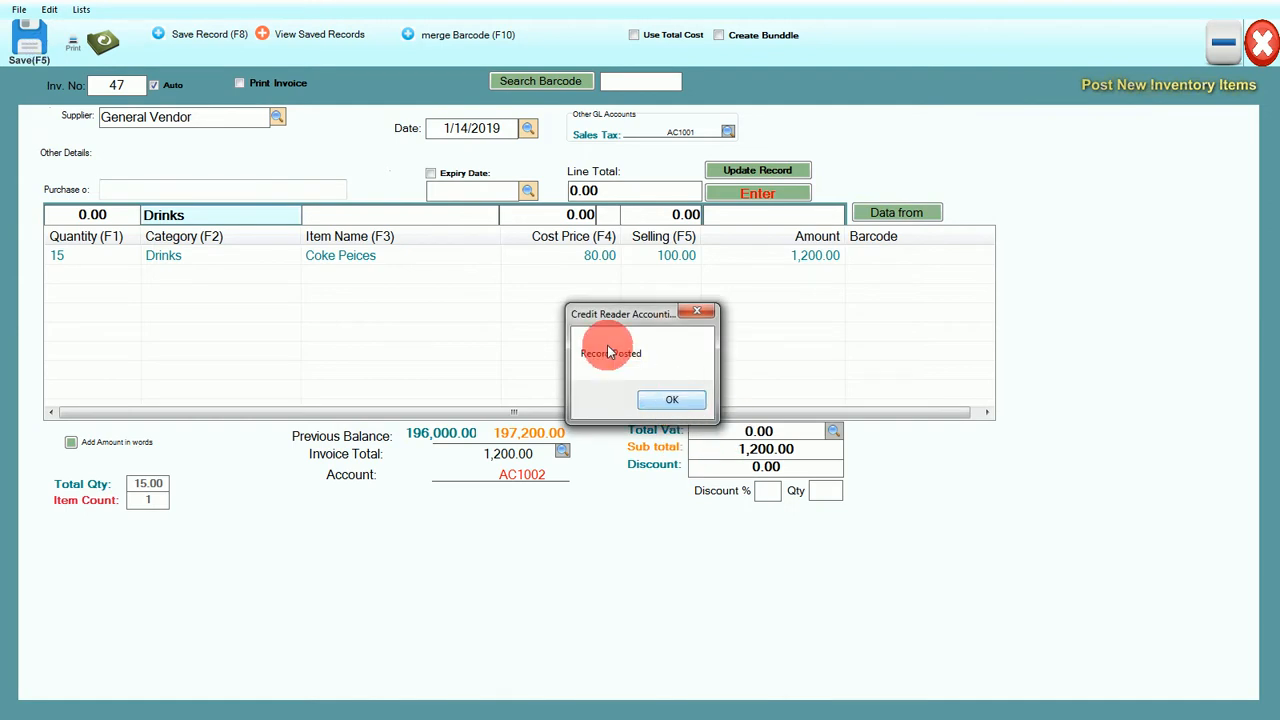
pyautogui.click(670, 400)
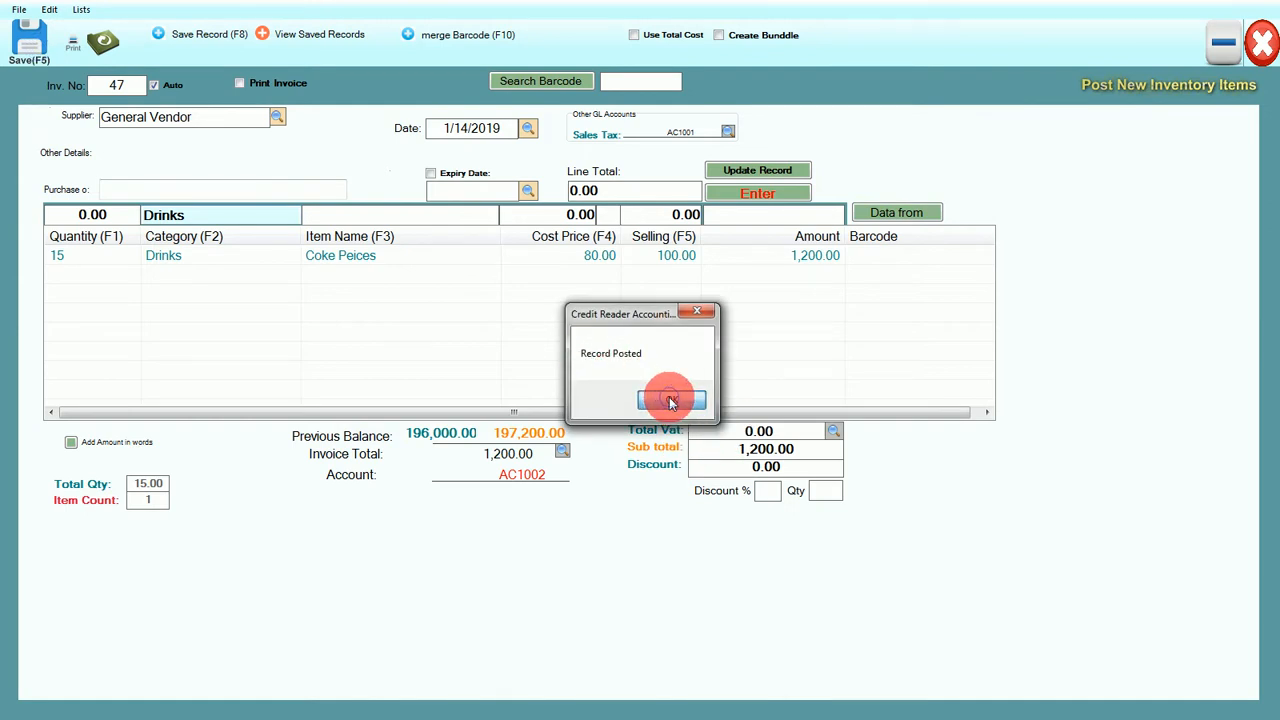
pyautogui.click(185, 34)
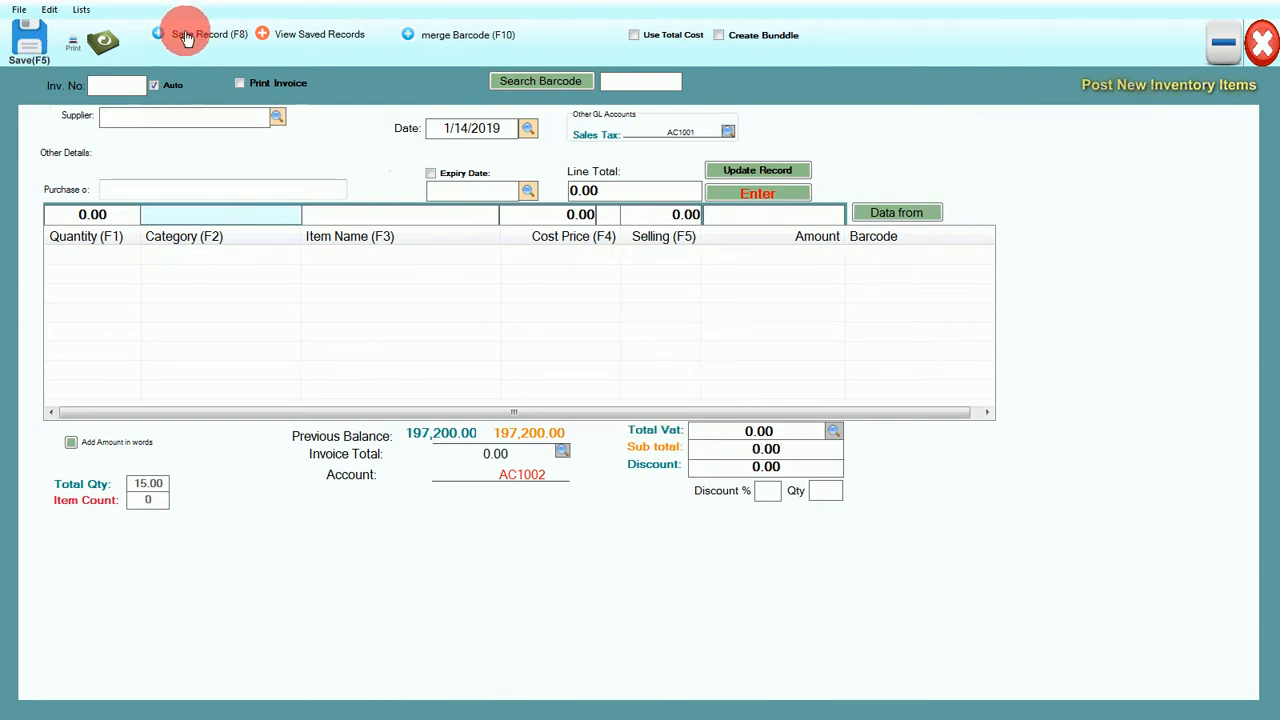
pyautogui.click(33, 58)
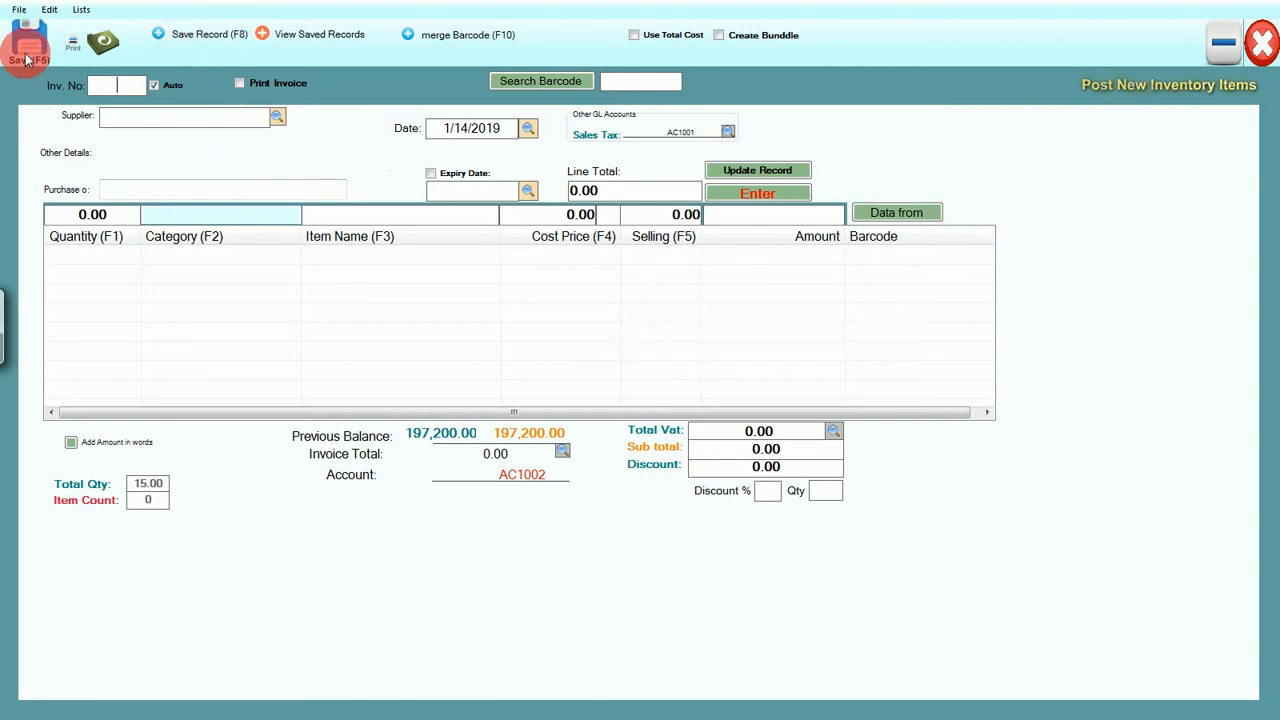
pyautogui.click(1263, 43)
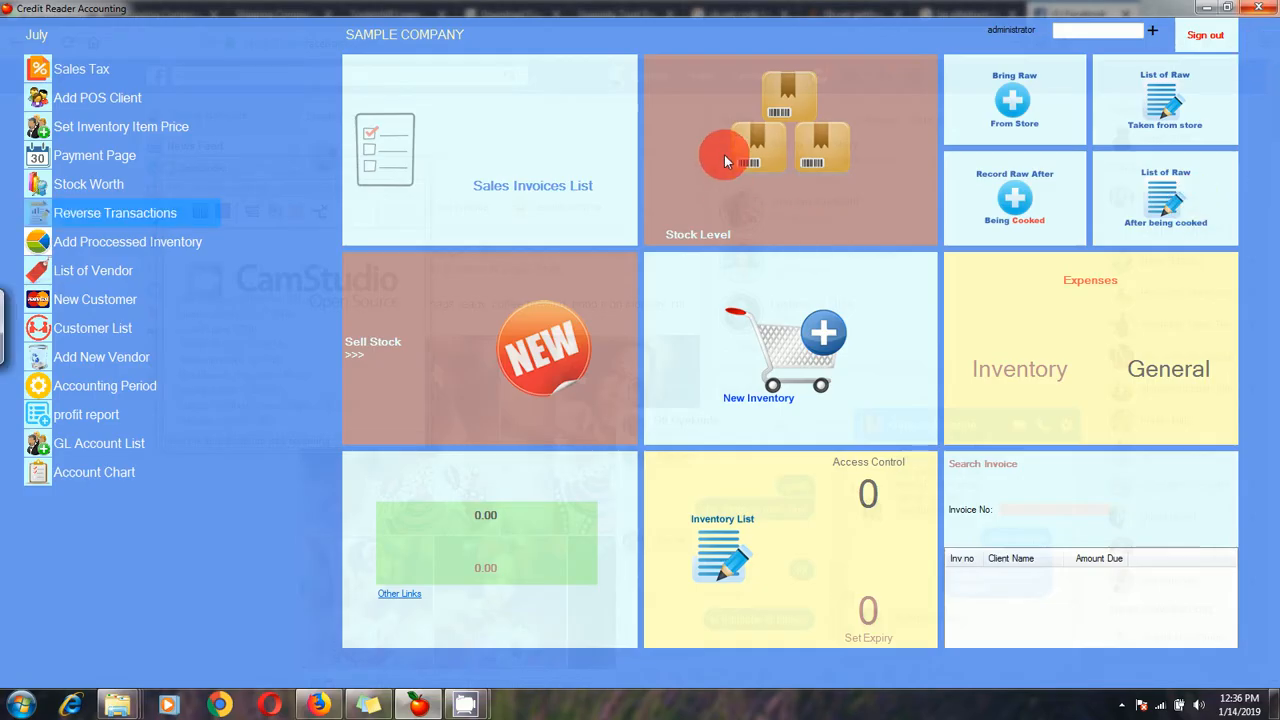
# - Check the available quantity of Coke Peices, and view the invoice report of the General Vendor purchase from the inventory list
pyautogui.click(737, 158)
pyautogui.click(676, 340)
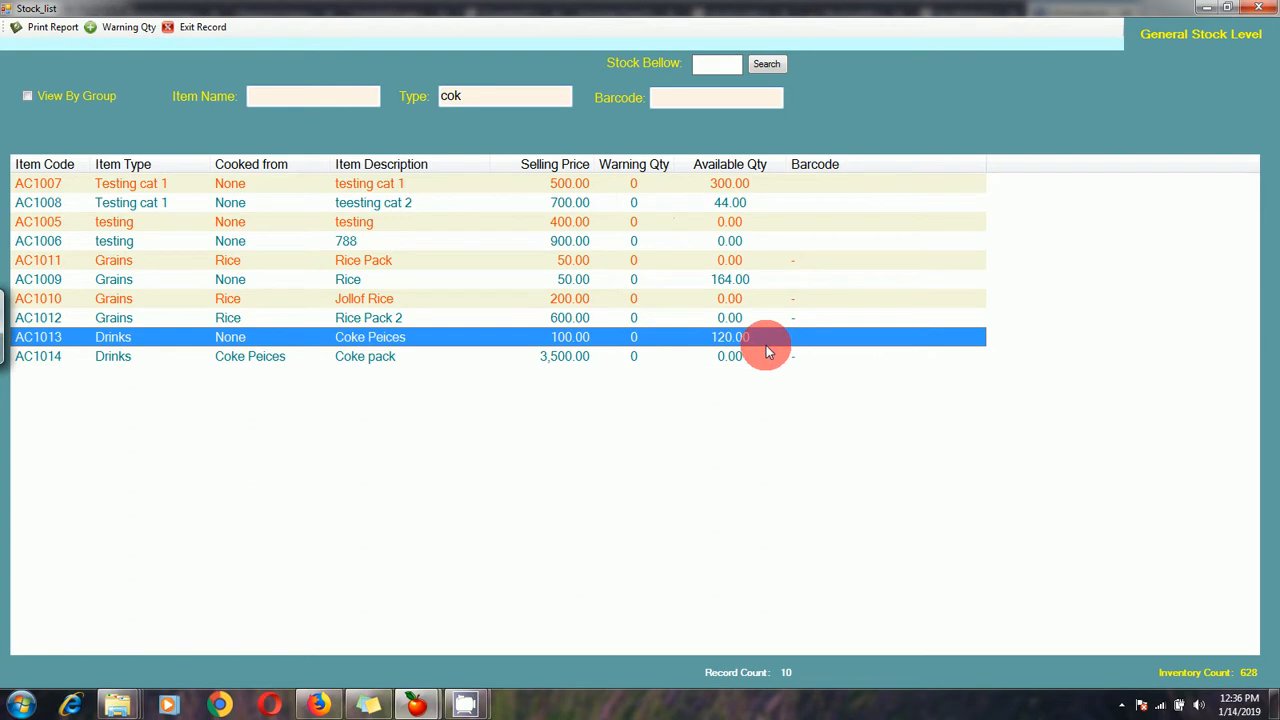
pyautogui.click(1262, 8)
pyautogui.click(708, 548)
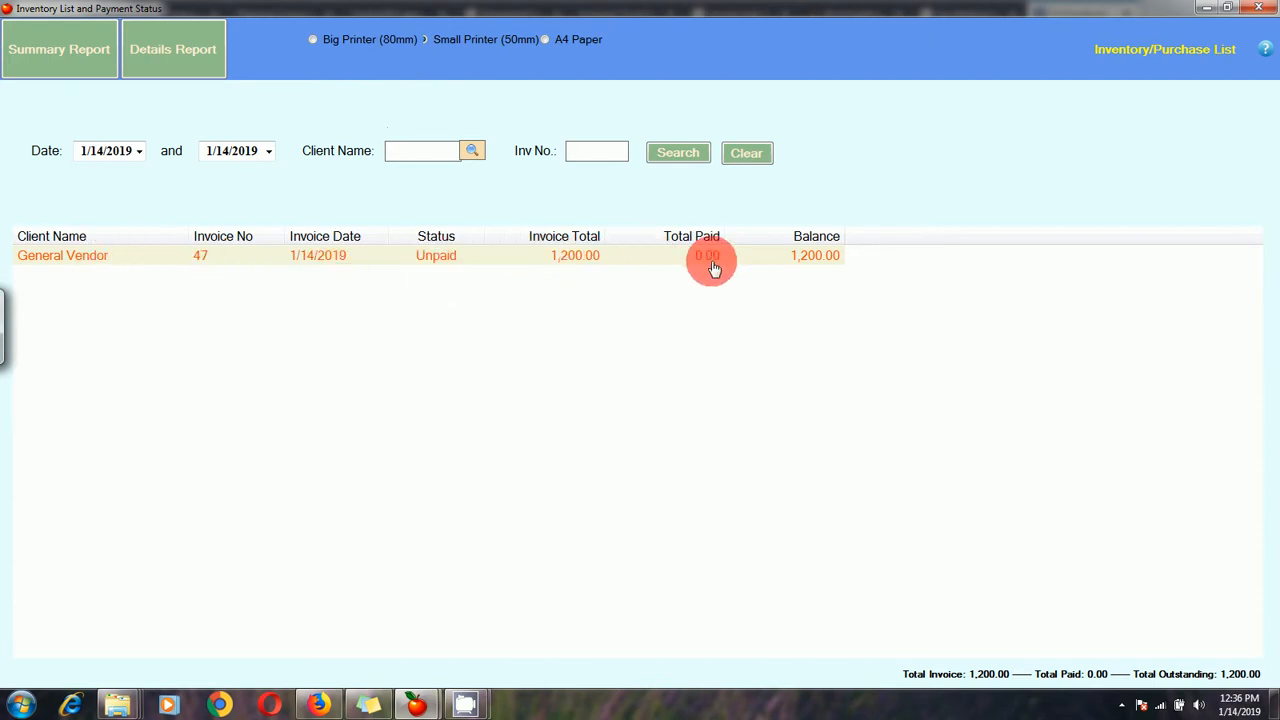
pyautogui.doubleClick(626, 261)
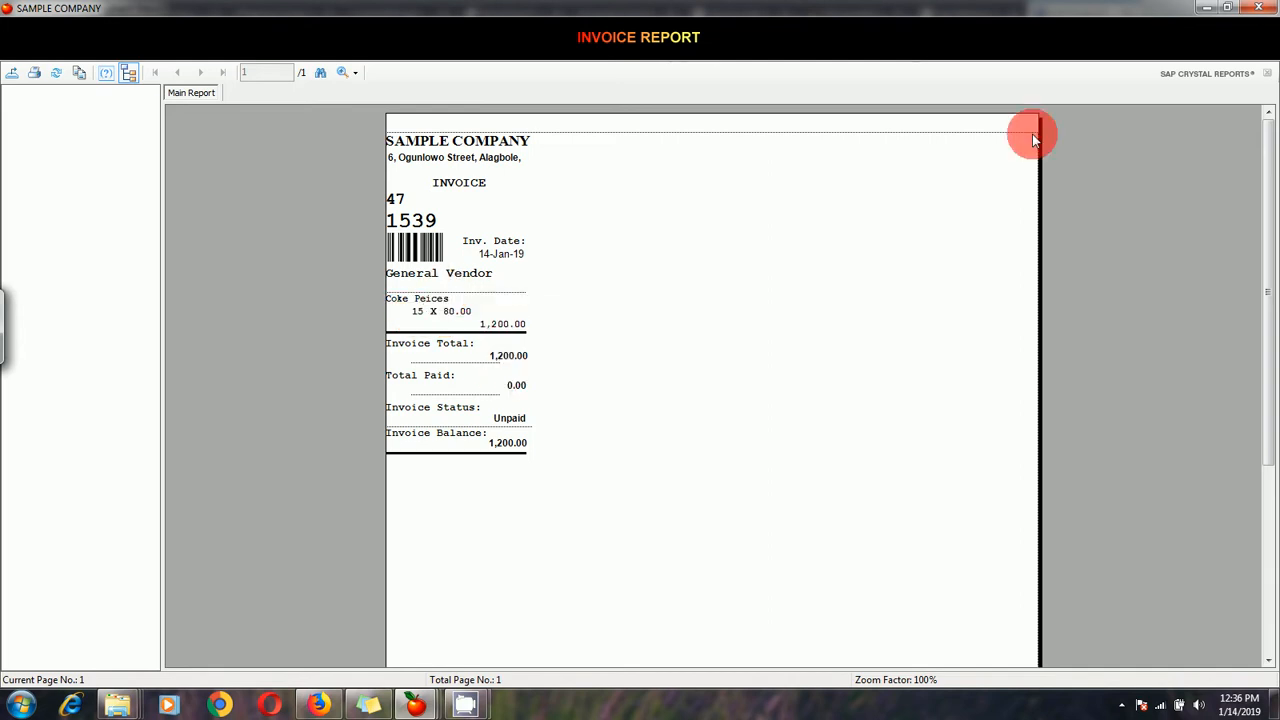
# - Close the invoice report, and review the General Vendor purchase in a freshly opened inventory list
pyautogui.click(1259, 7)
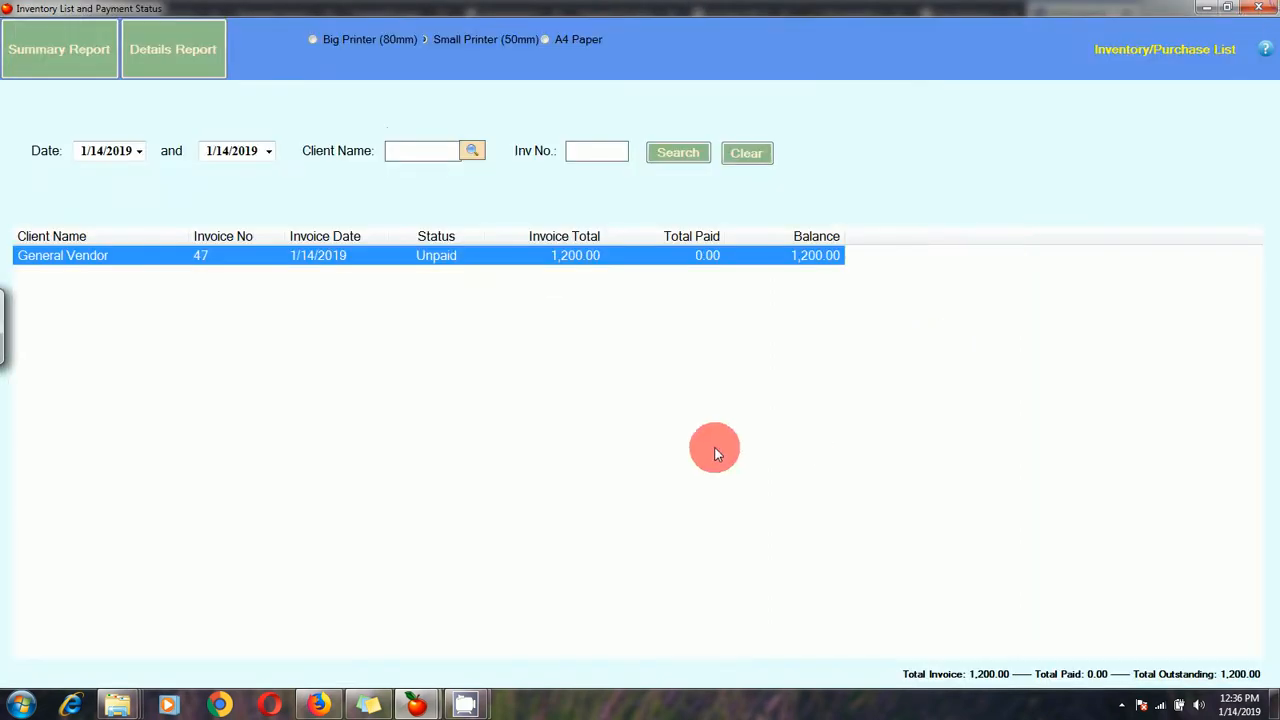
pyautogui.click(1259, 7)
pyautogui.click(698, 543)
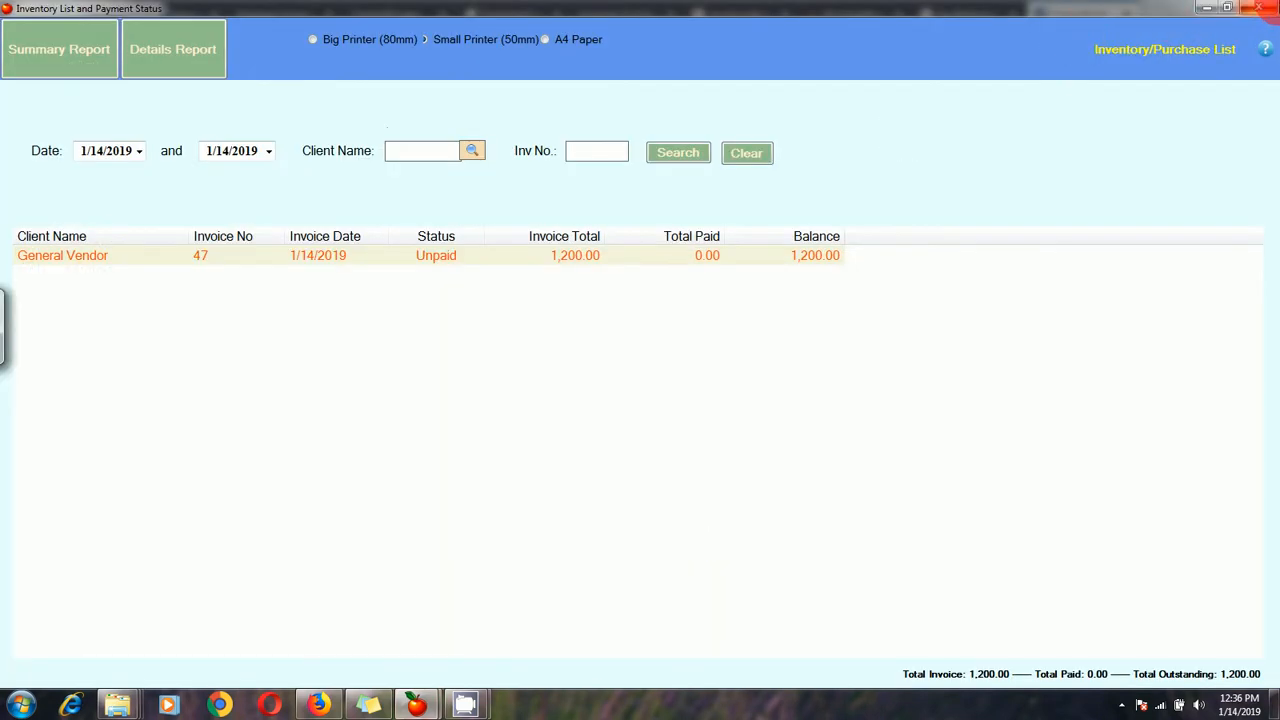
pyautogui.click(1259, 7)
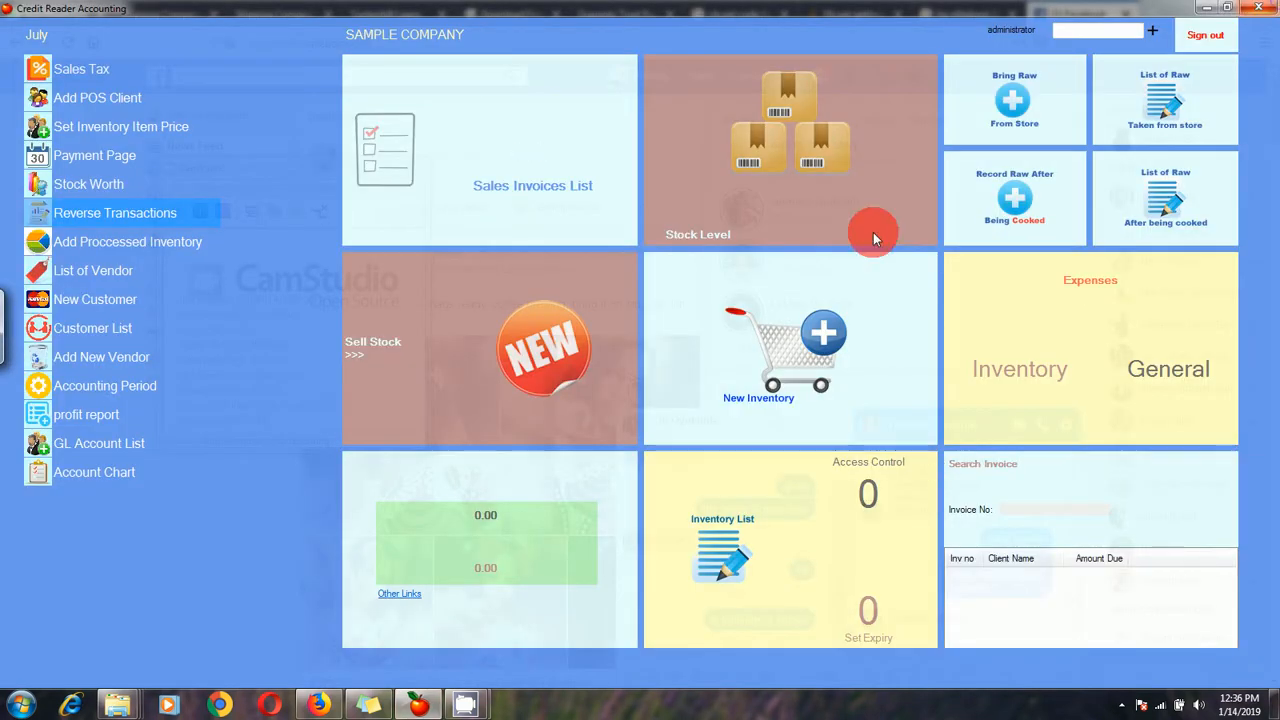
# - Check the available quantity of Coke Peices in the stock level list, and review the inventory purchase list once more
pyautogui.click(805, 171)
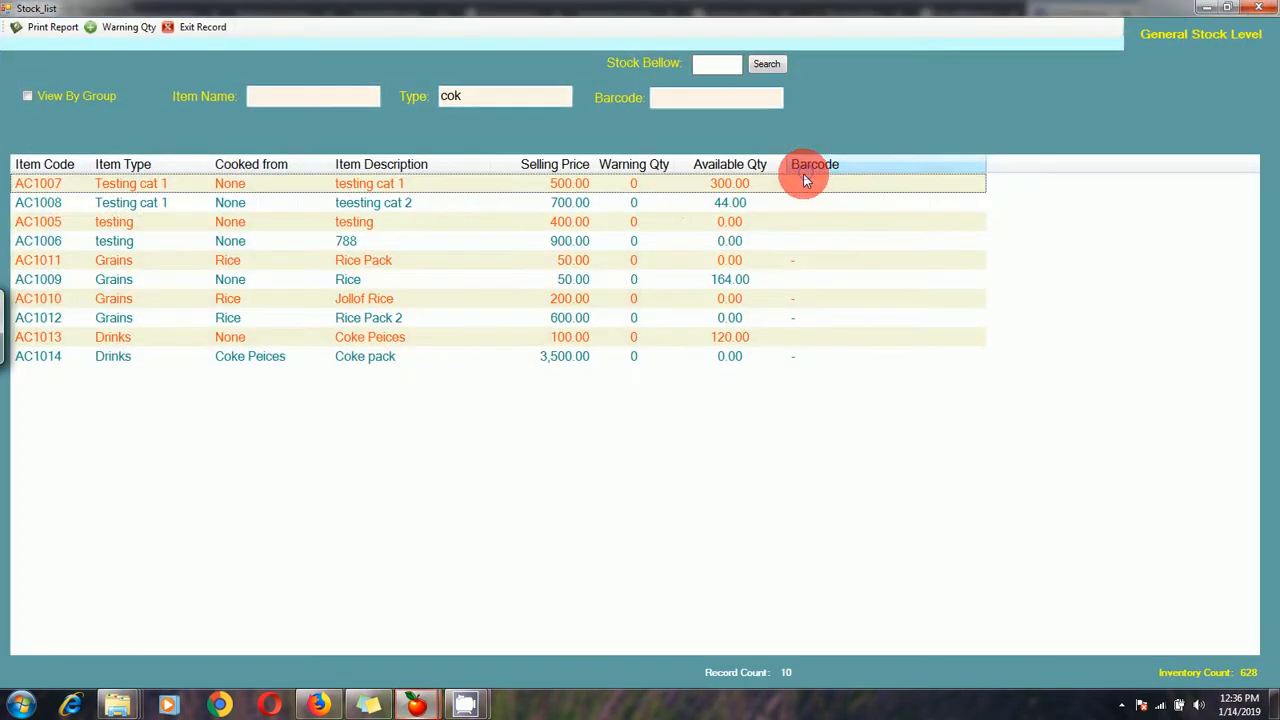
pyautogui.click(726, 337)
pyautogui.click(1259, 7)
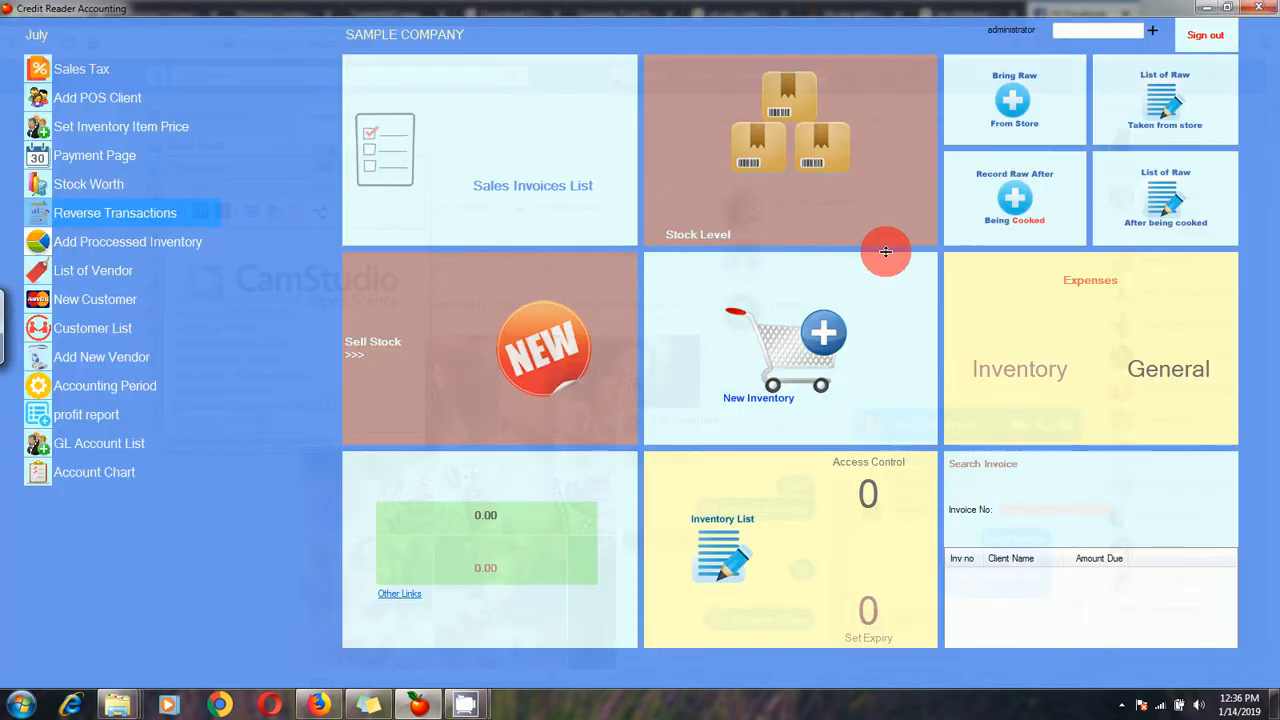
pyautogui.click(718, 536)
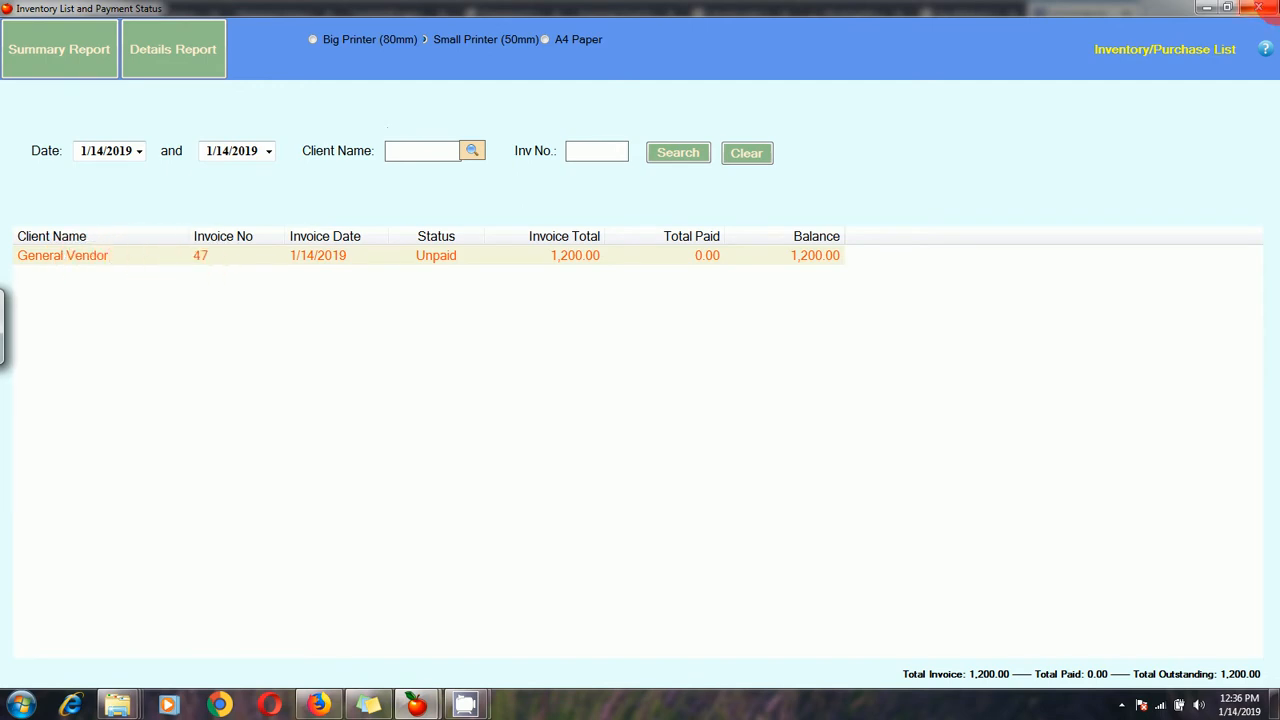
pyautogui.click(1245, 363)
pyautogui.click(1260, 8)
# - View the journal entry of General Vendor invoice 47 under Reverse Transactions, and search the journal list for invoice 47
pyautogui.click(105, 214)
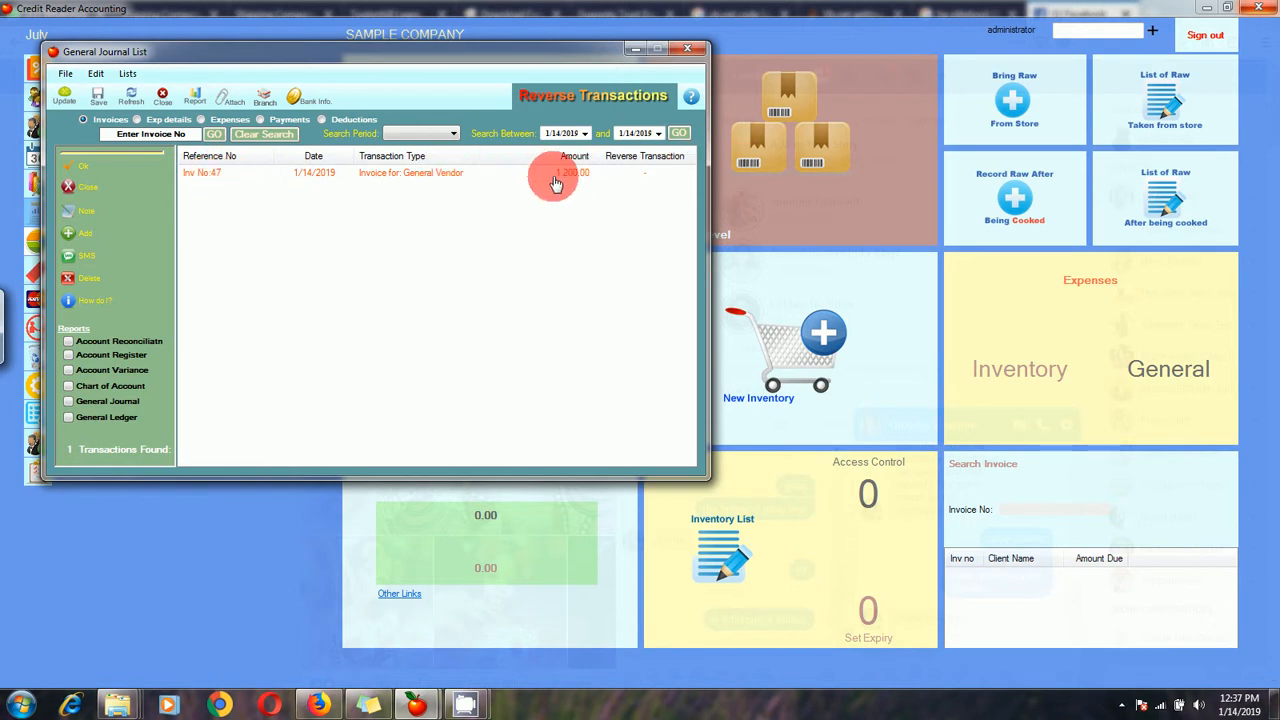
pyautogui.doubleClick(430, 180)
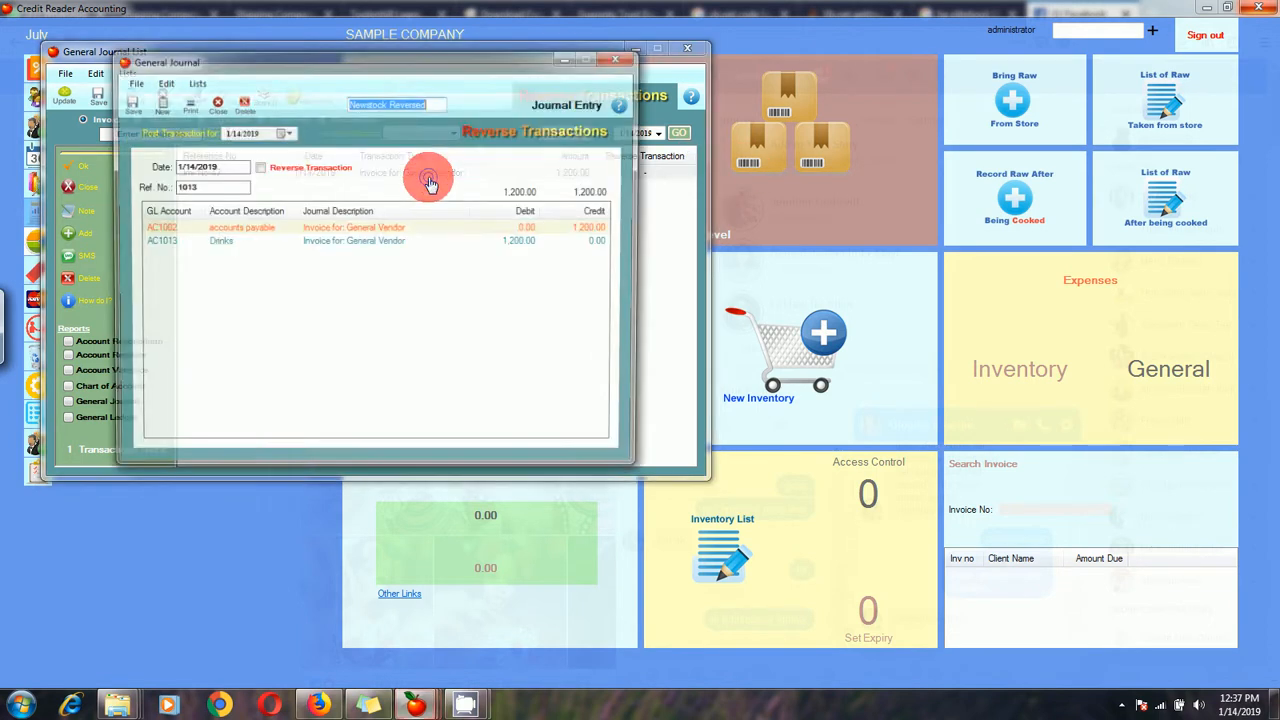
pyautogui.click(620, 57)
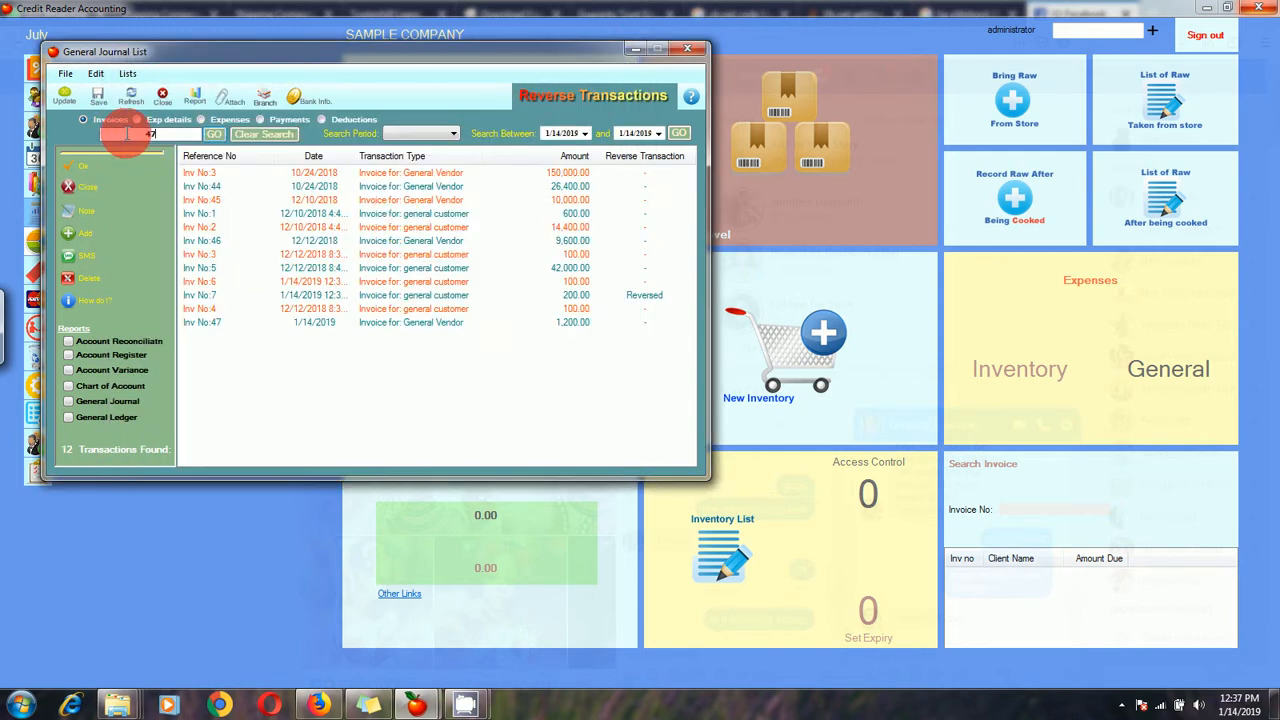
pyautogui.click(214, 133)
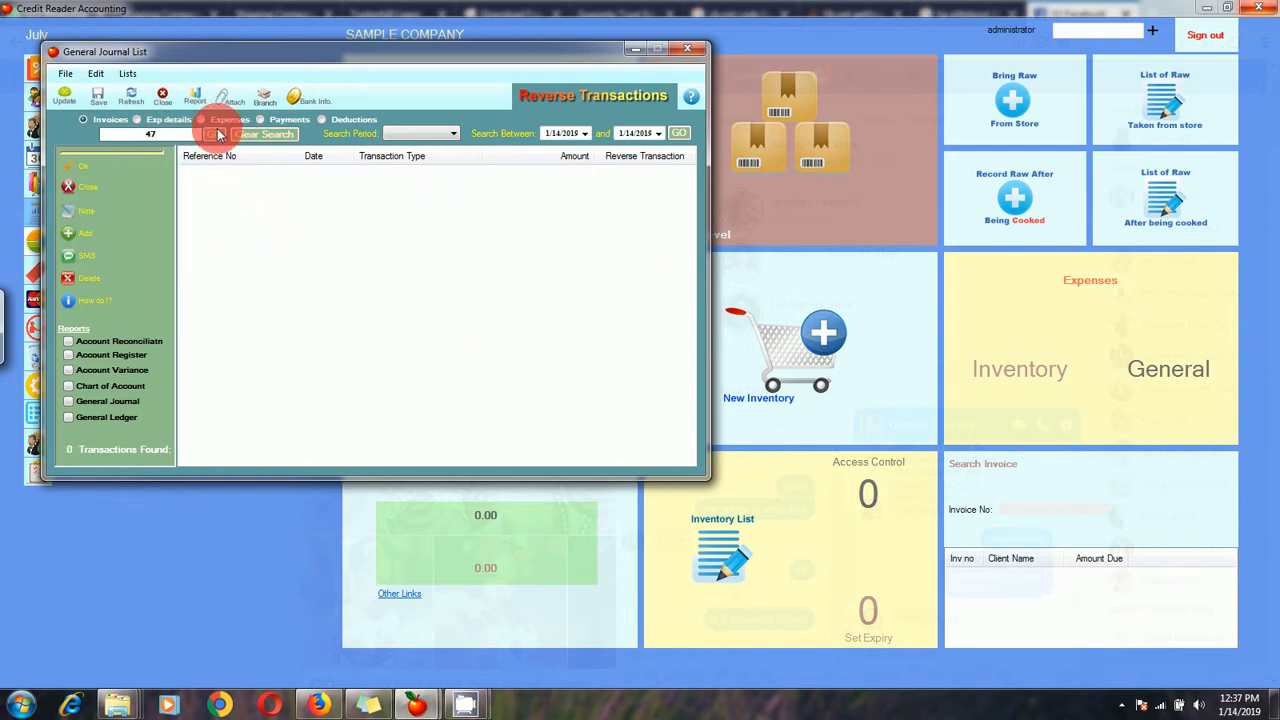
# - Search the invoice transactions for number 7, and view the reversed journal entry of that general customer sale
pyautogui.click(160, 123)
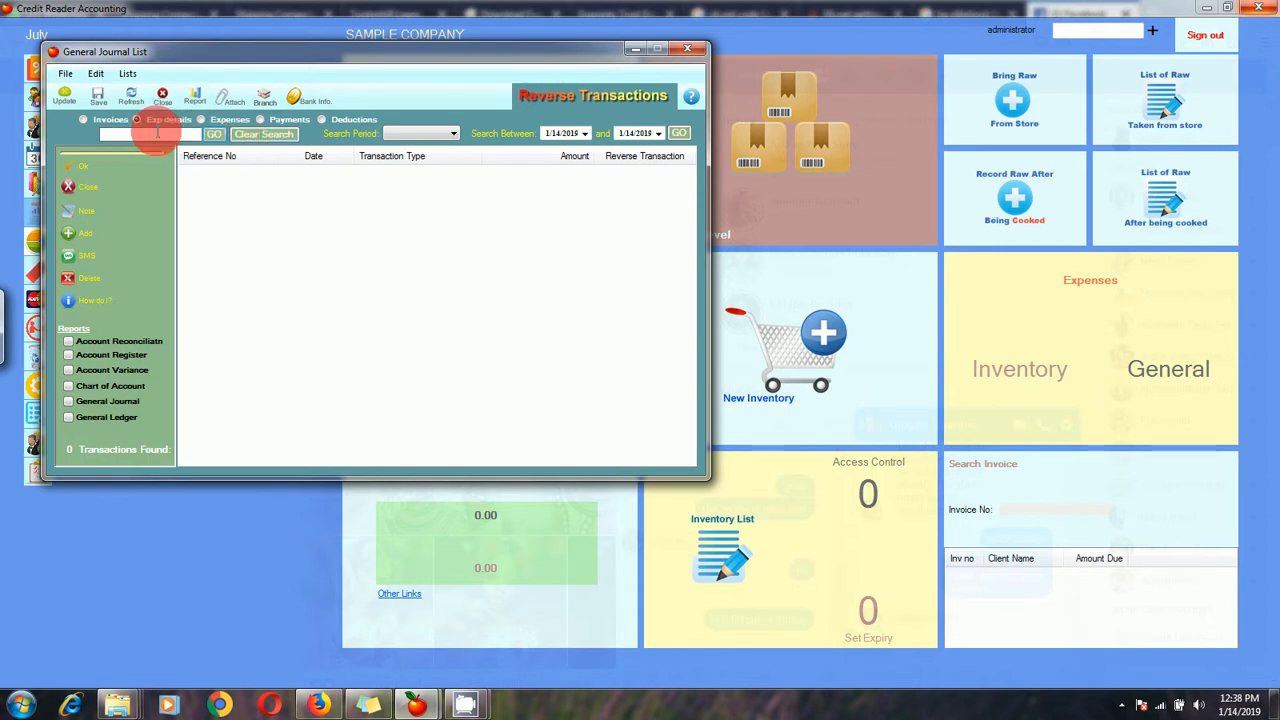
pyautogui.click(104, 119)
pyautogui.click(128, 134)
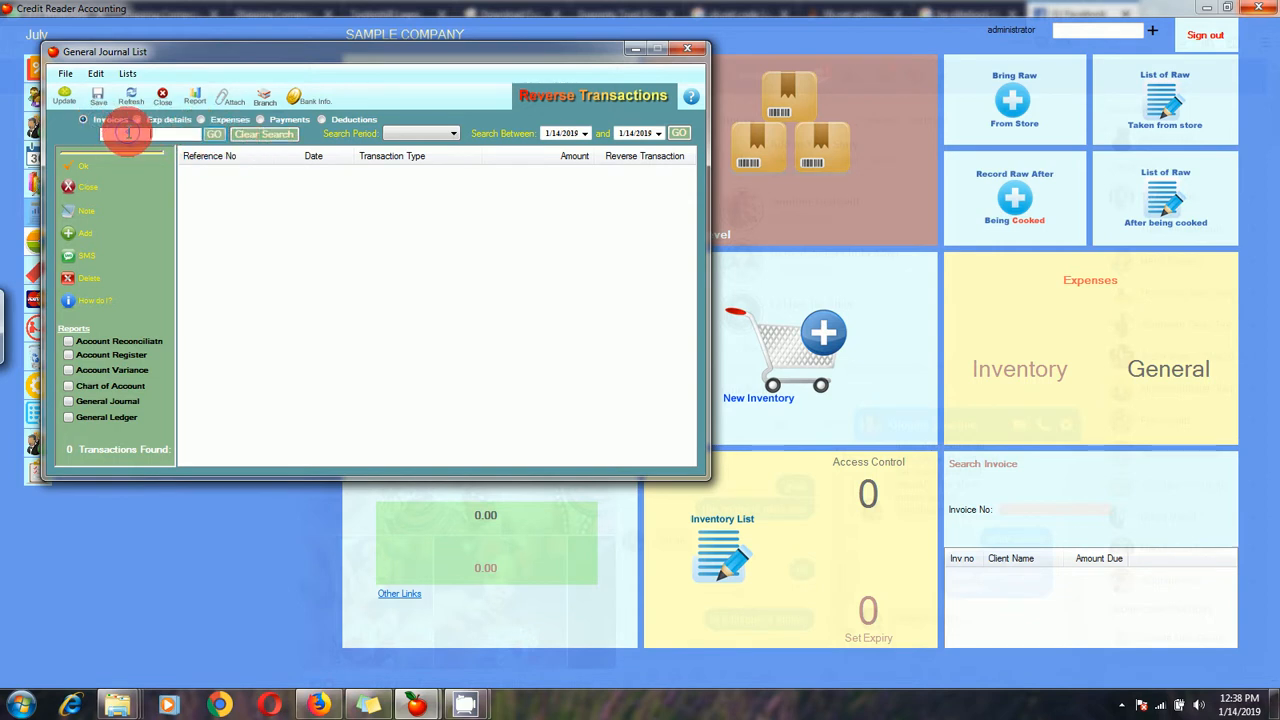
pyautogui.write('7')
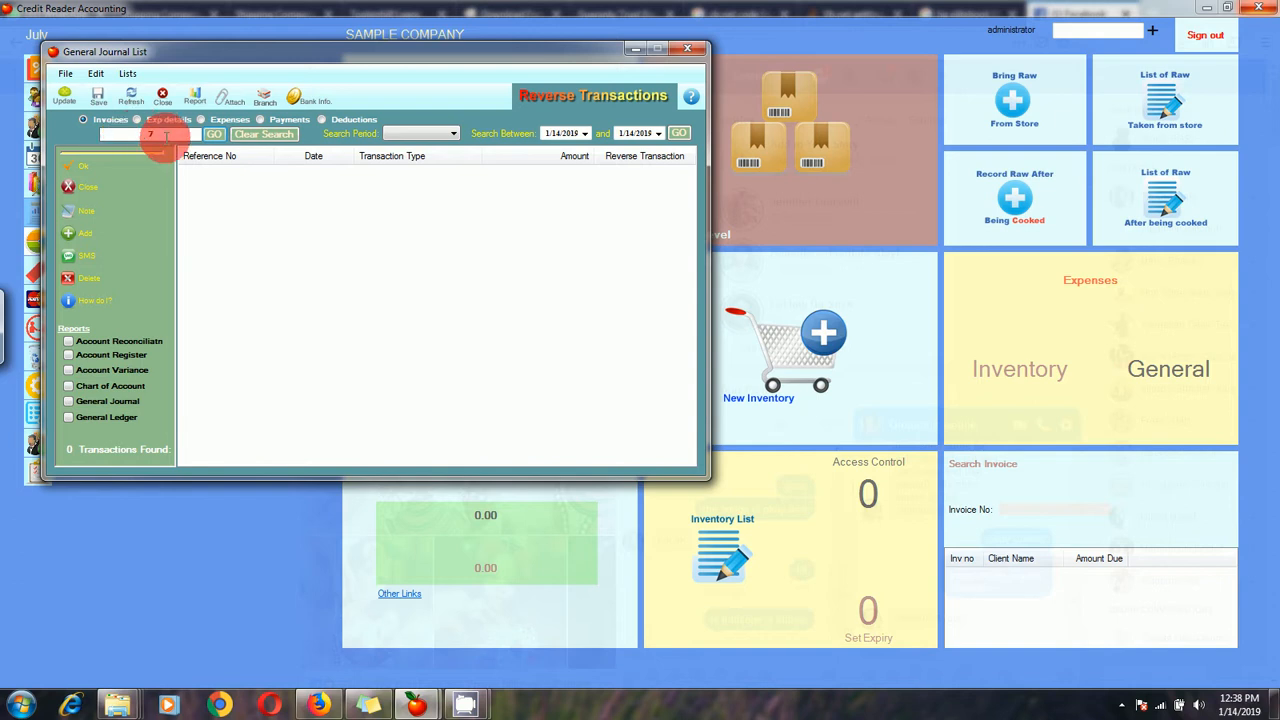
pyautogui.click(214, 134)
pyautogui.doubleClick(280, 174)
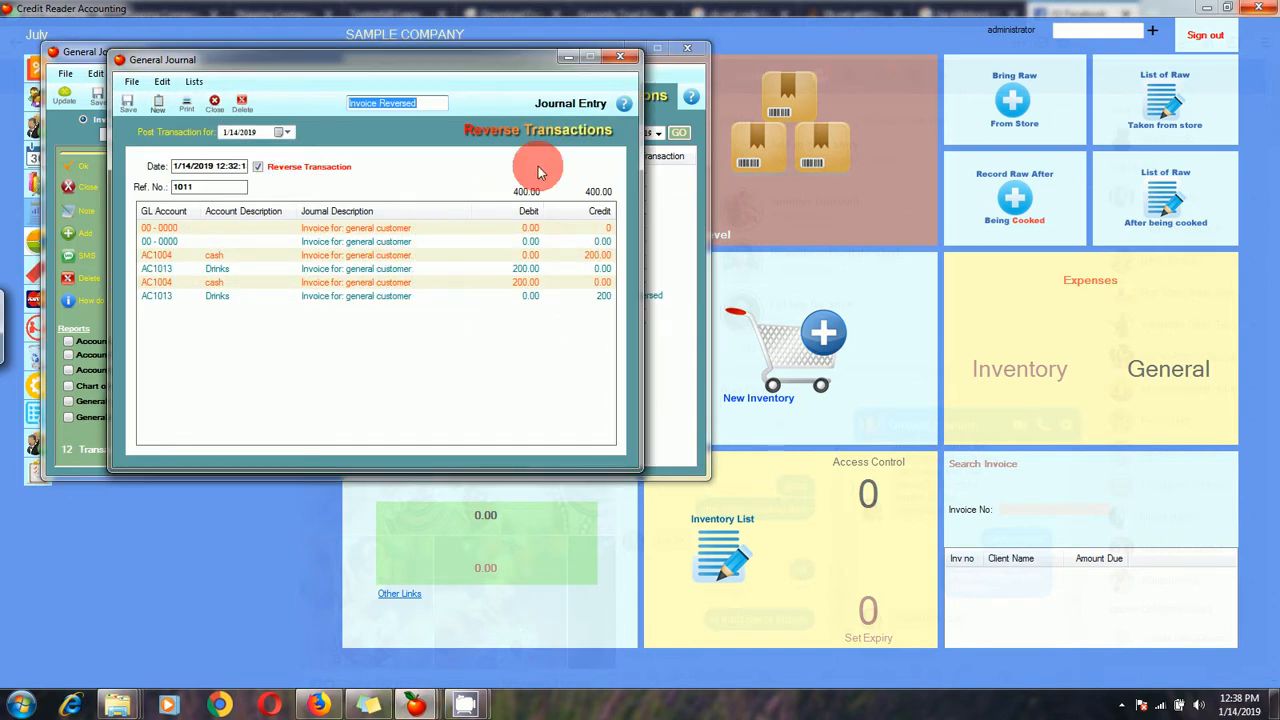
pyautogui.click(620, 56)
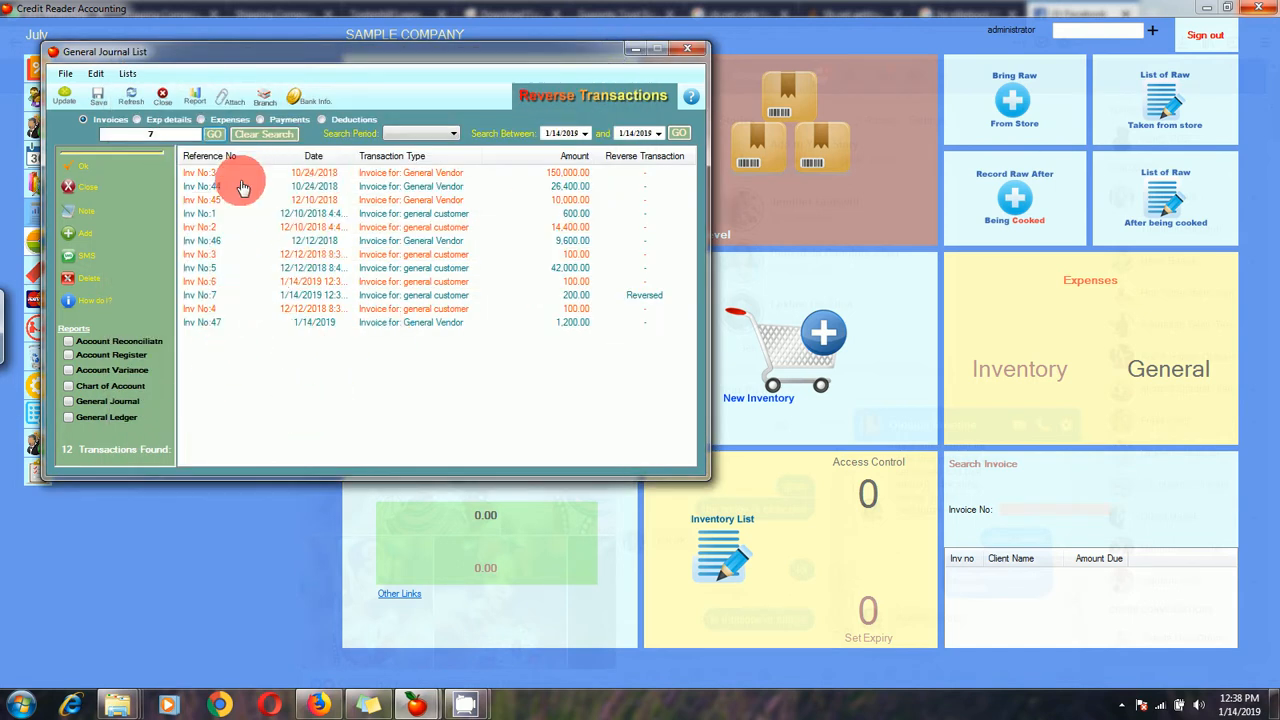
# - Mark the journal entry of General Vendor invoice 47 as a reverse transaction and save the reversal
pyautogui.click(256, 328)
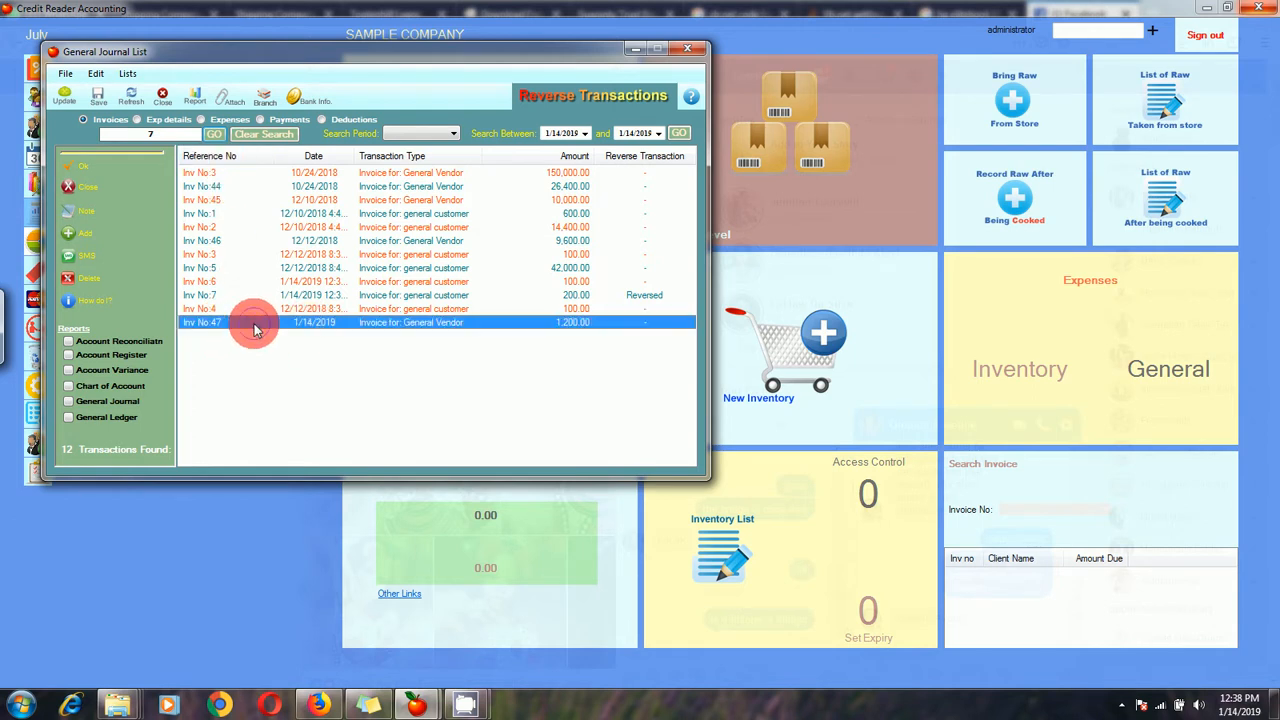
pyautogui.doubleClick(256, 328)
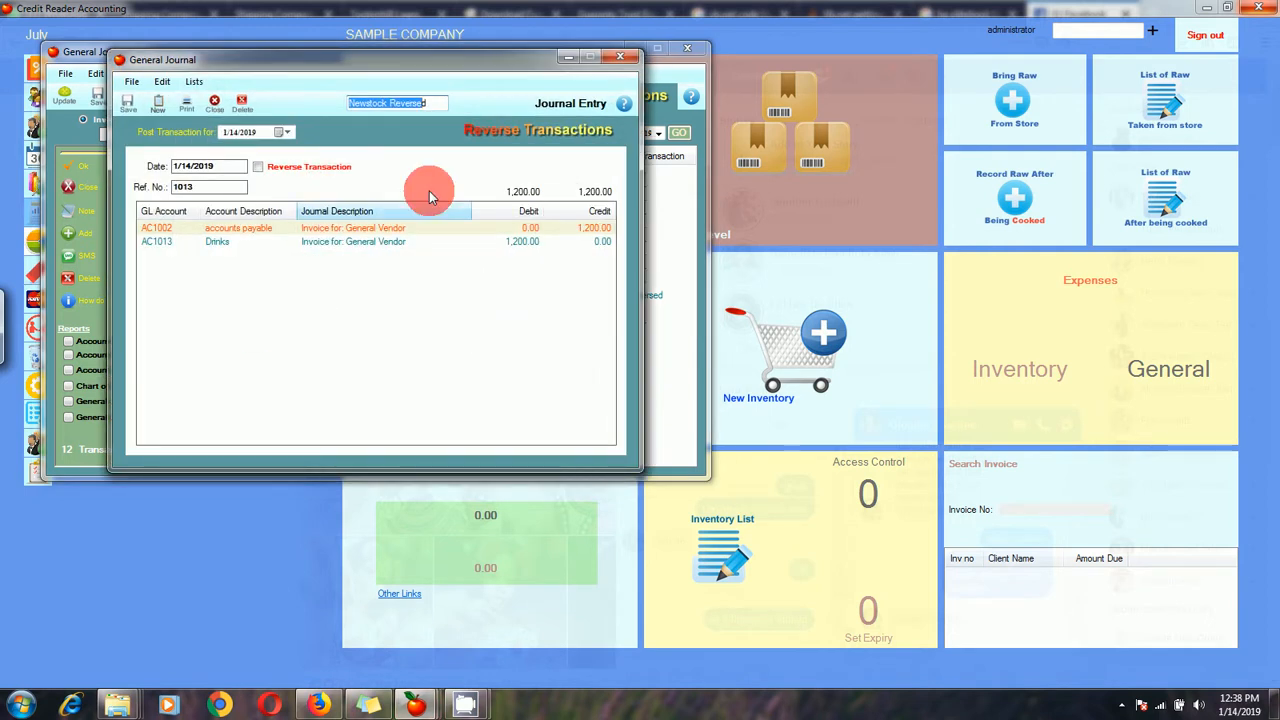
pyautogui.click(258, 166)
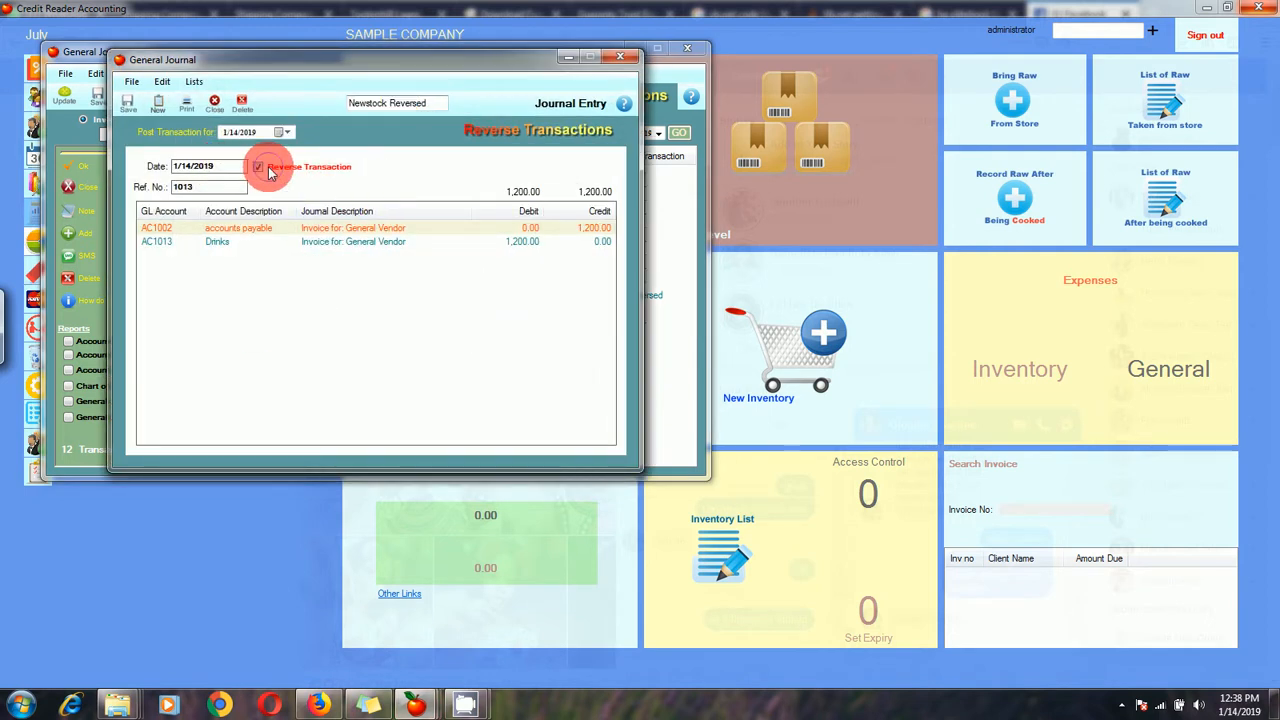
pyautogui.click(124, 101)
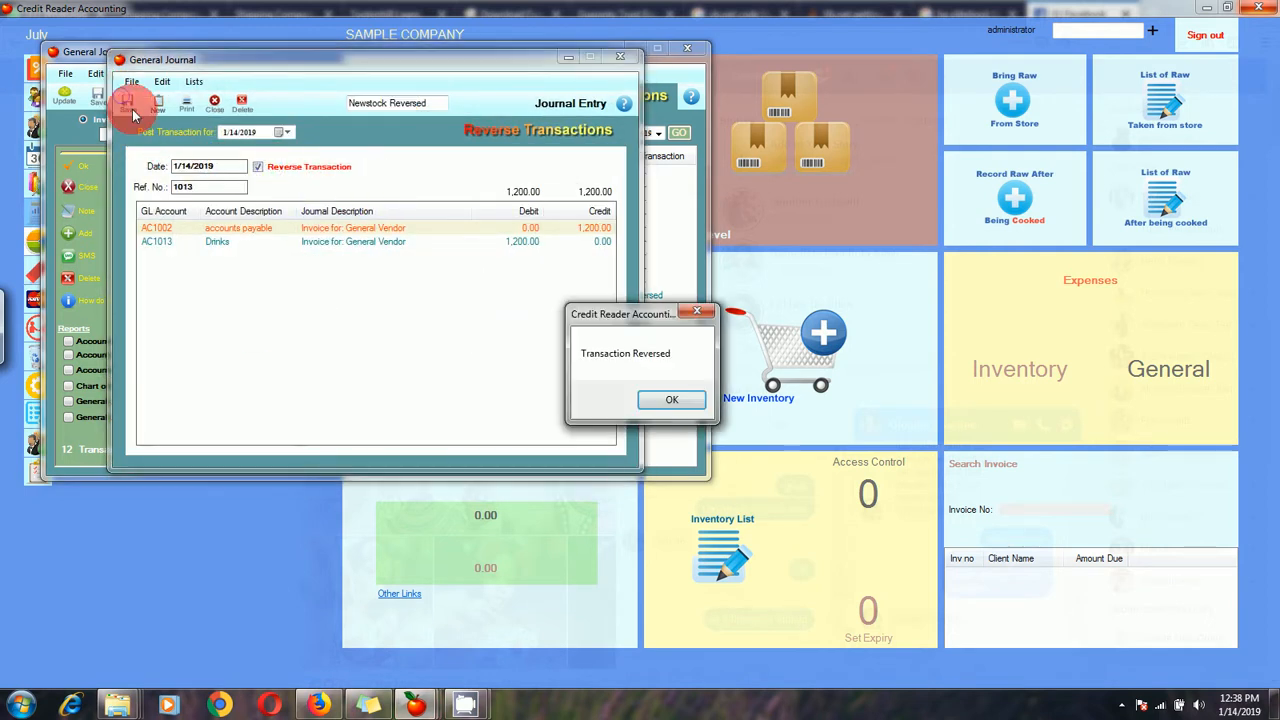
pyautogui.click(258, 166)
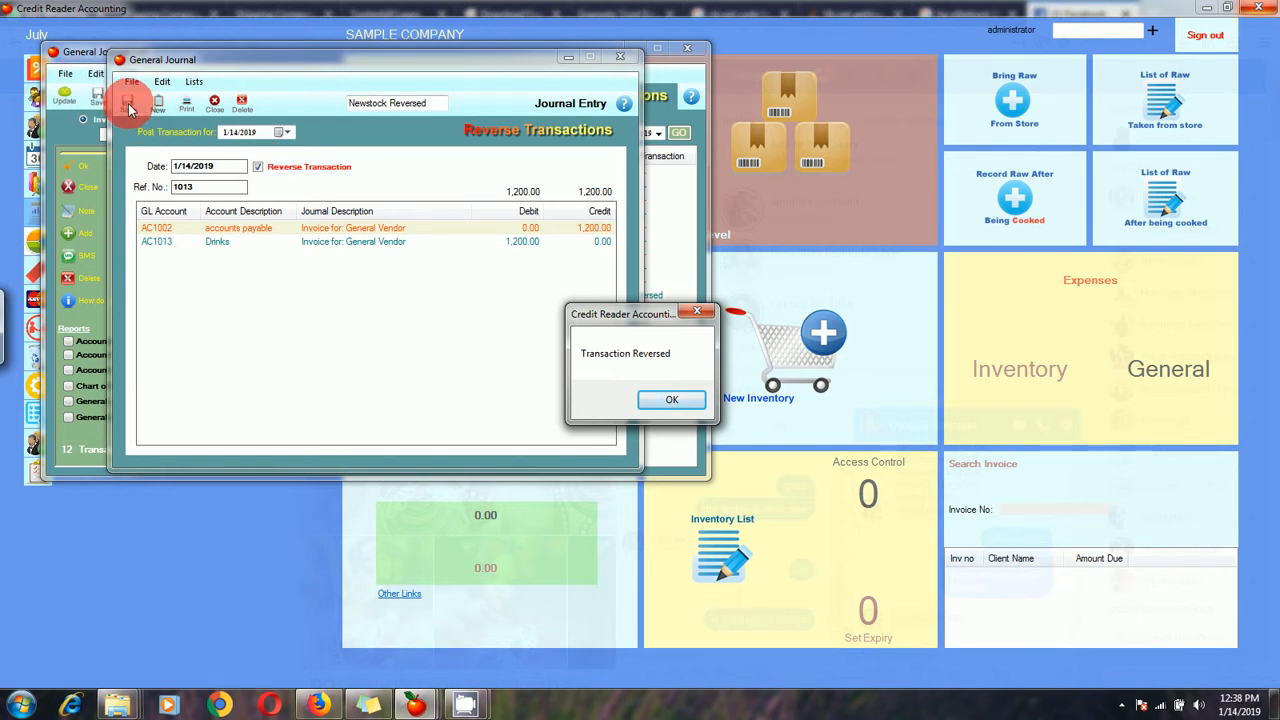
pyautogui.click(665, 397)
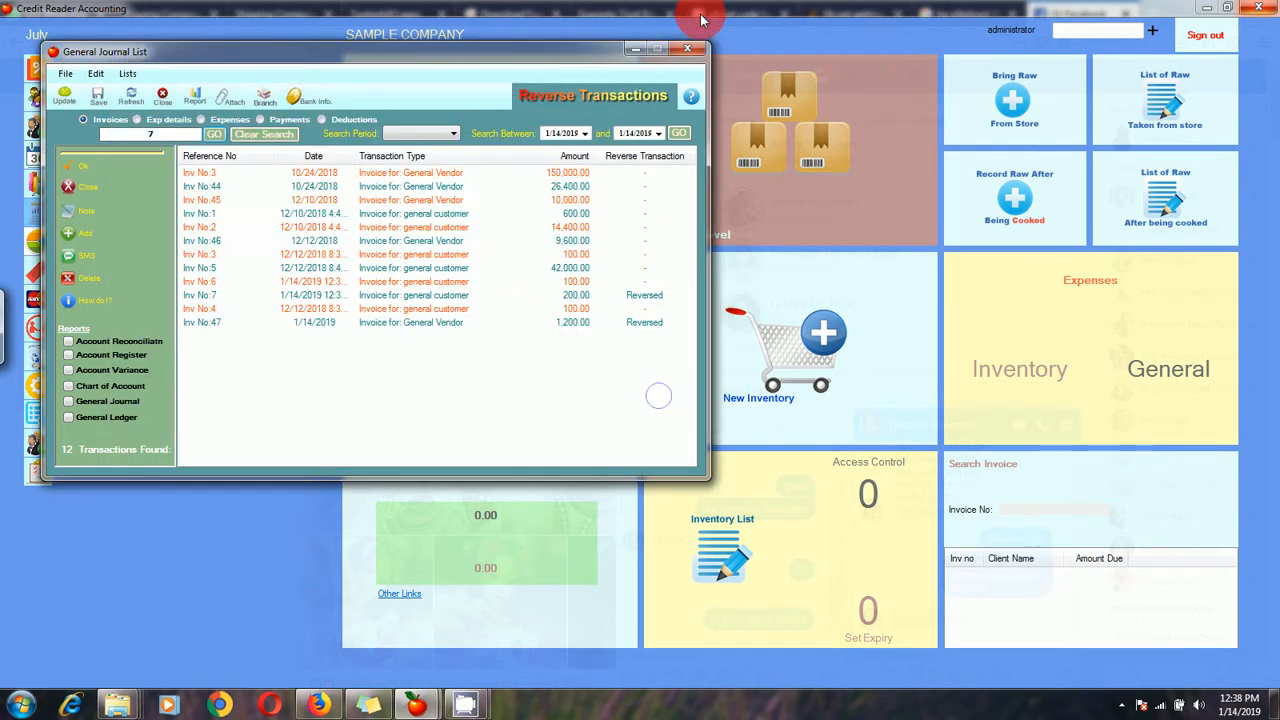
# - Check the inventory list for the reversed General Vendor purchase, and check the available quantity of Coke Peices in the stock list
pyautogui.click(687, 48)
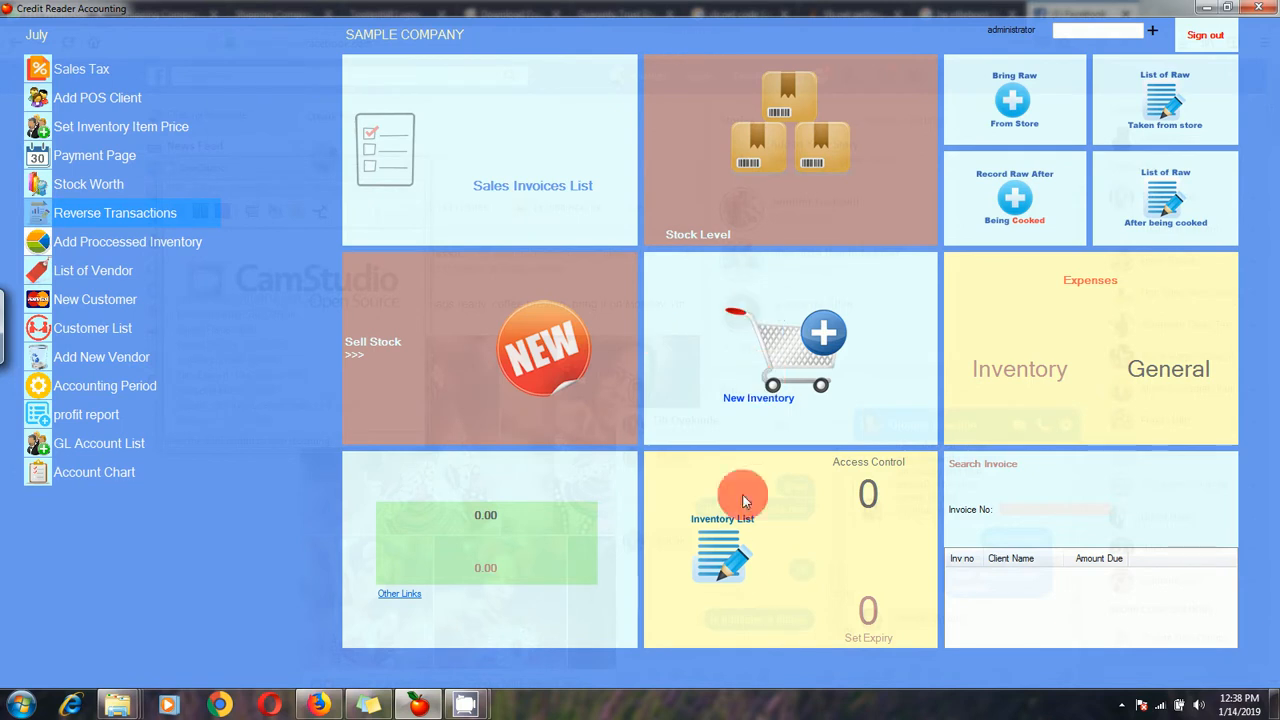
pyautogui.click(737, 557)
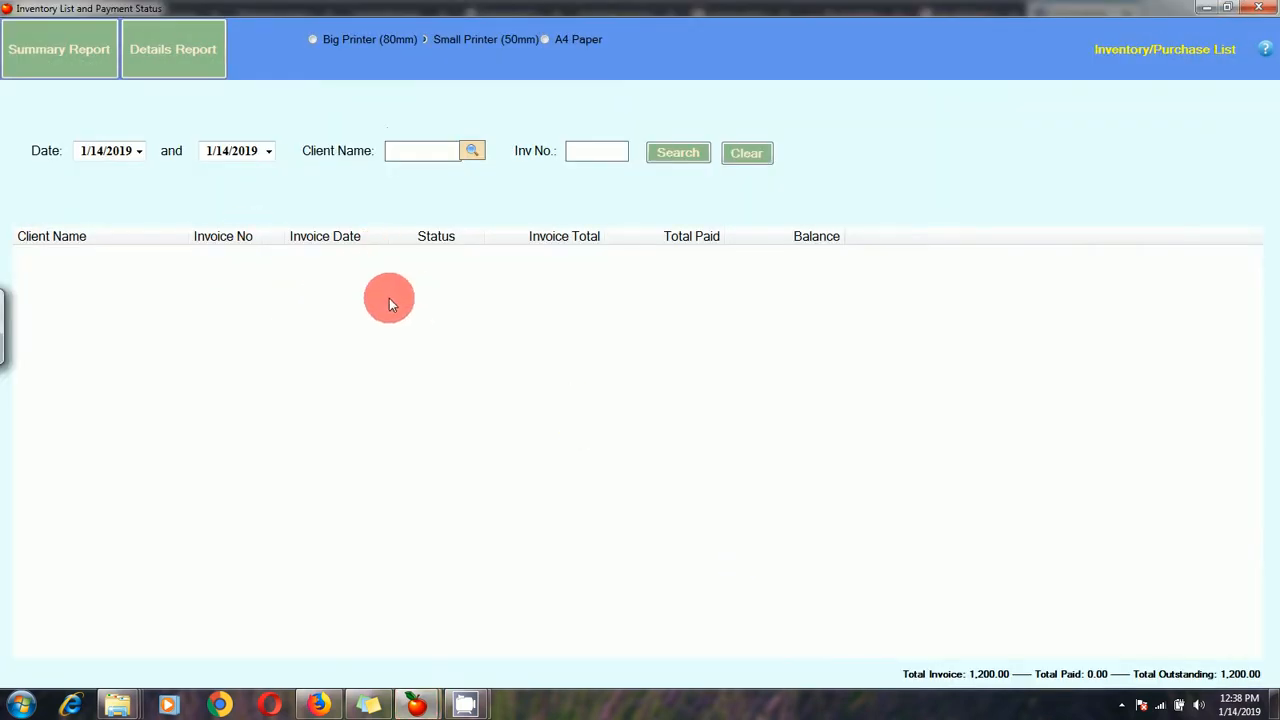
pyautogui.click(1258, 8)
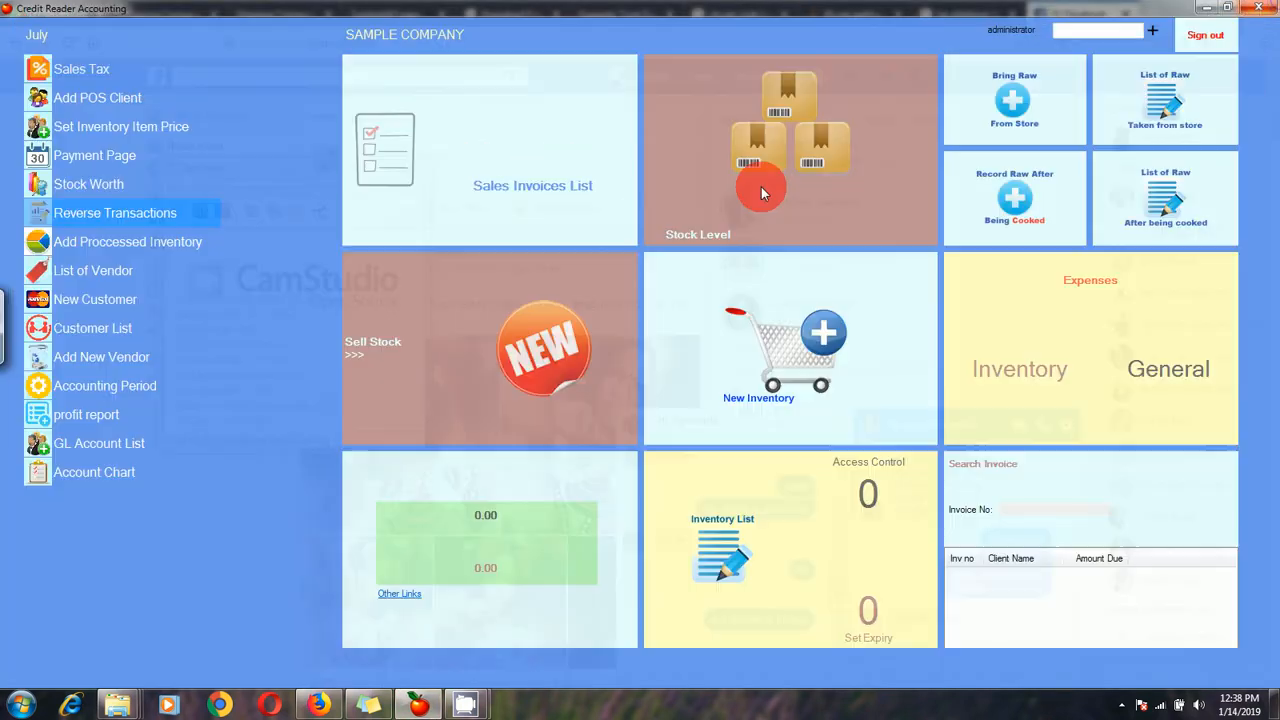
pyautogui.click(761, 187)
pyautogui.click(712, 340)
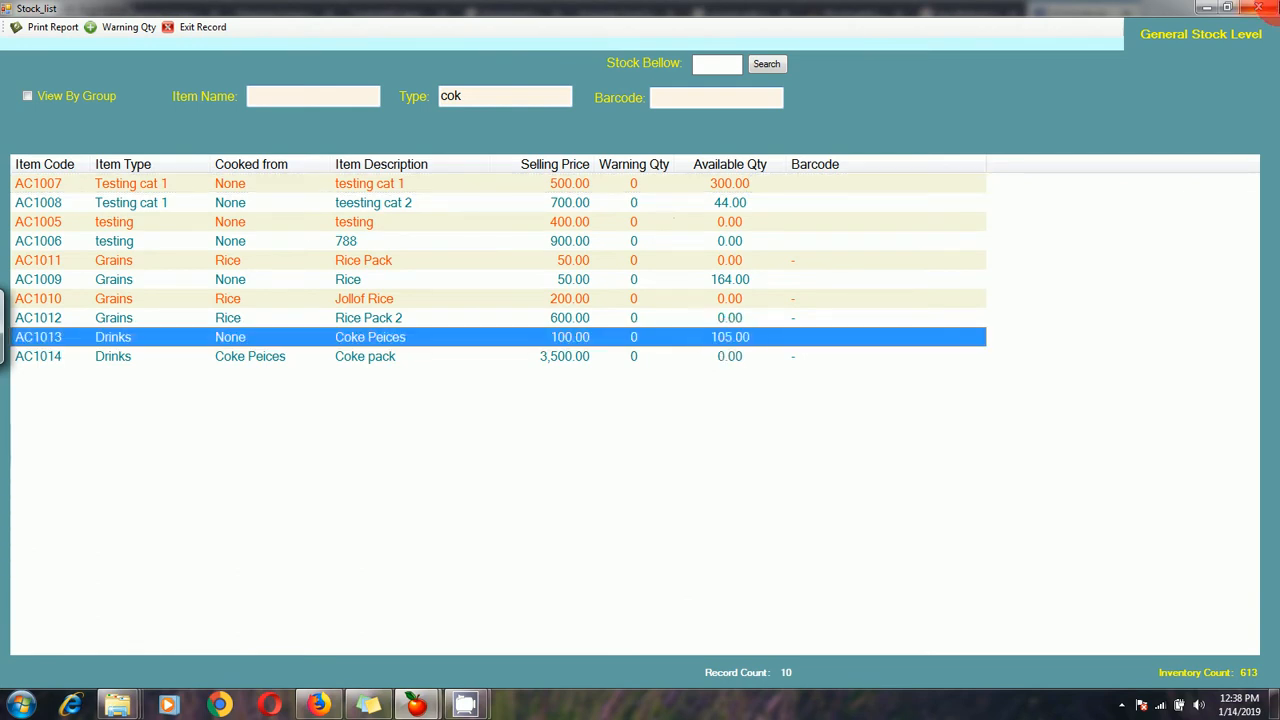
pyautogui.click(1259, 8)
# - Review the reversed journal entry of General Vendor invoice 47, and recheck the available quantity of Coke Peices
pyautogui.click(64, 216)
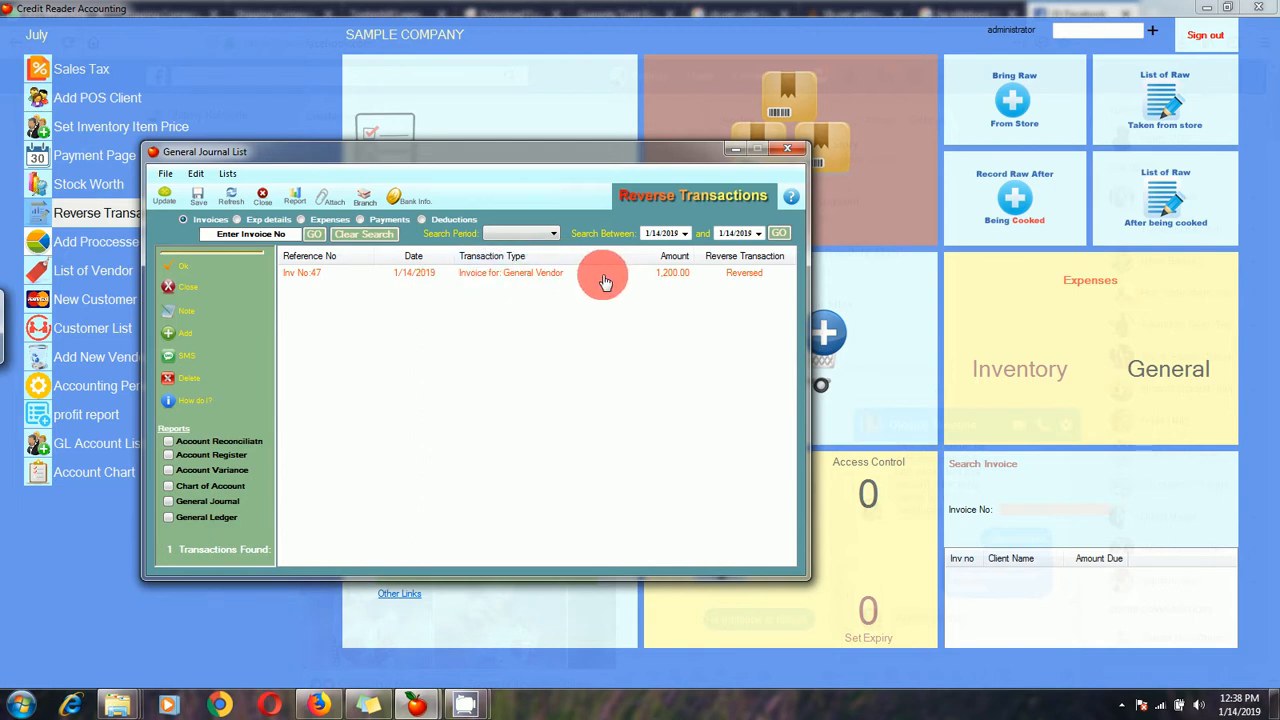
pyautogui.doubleClick(400, 278)
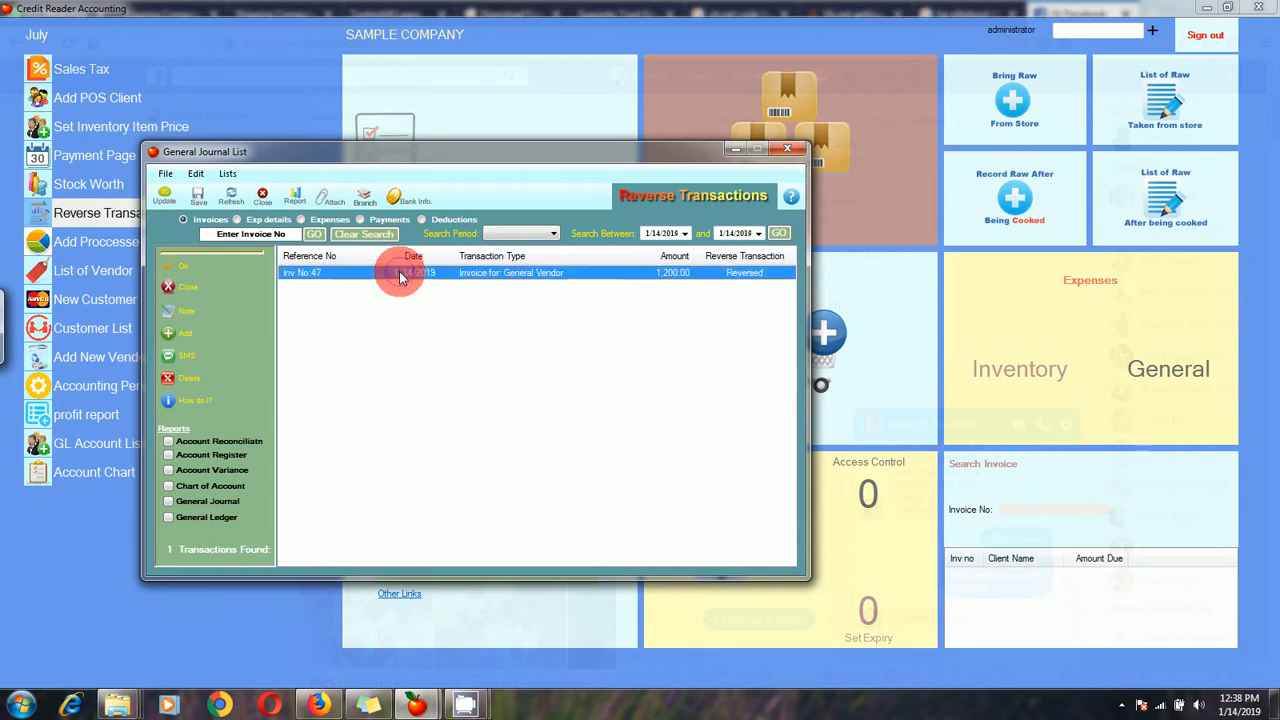
pyautogui.click(356, 267)
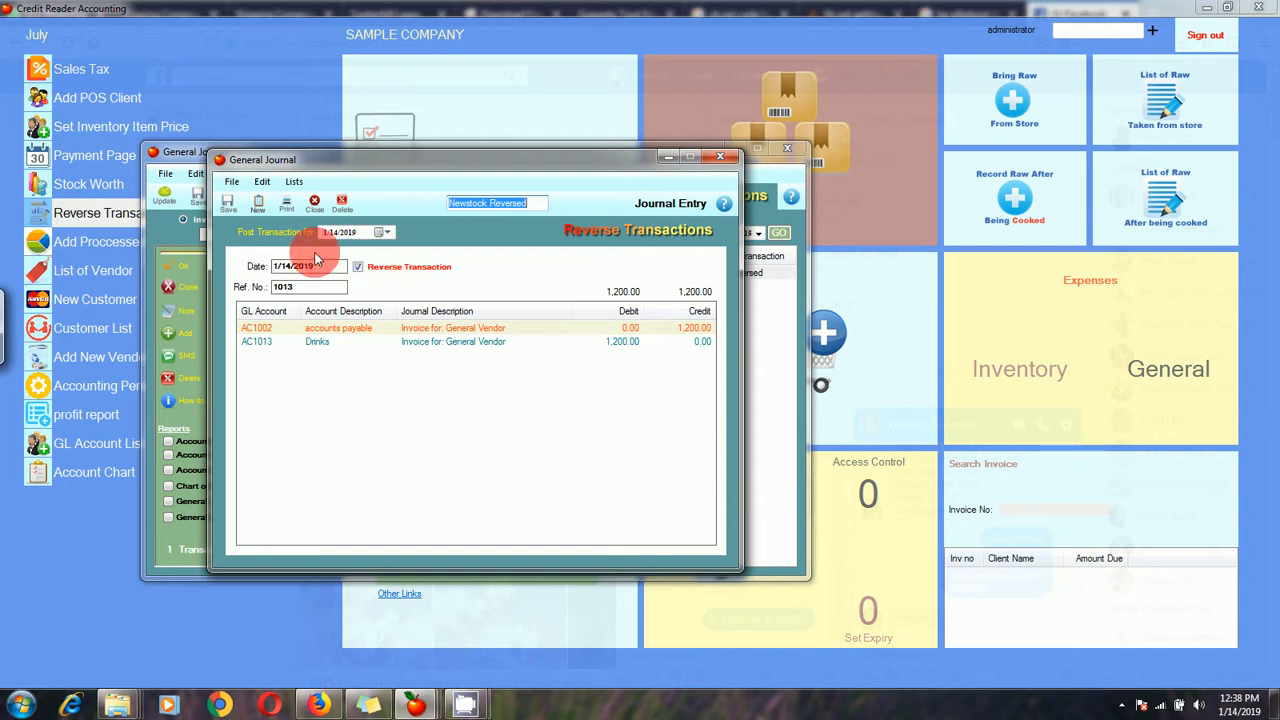
pyautogui.click(226, 205)
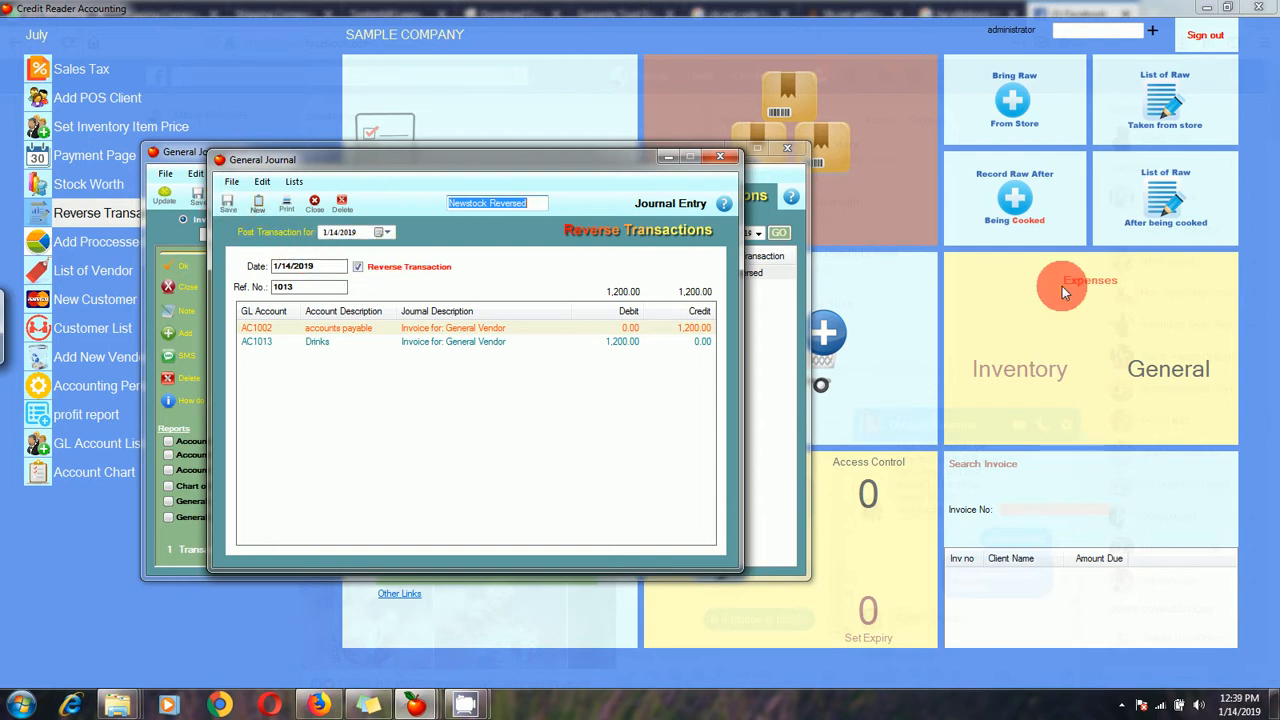
pyautogui.click(720, 157)
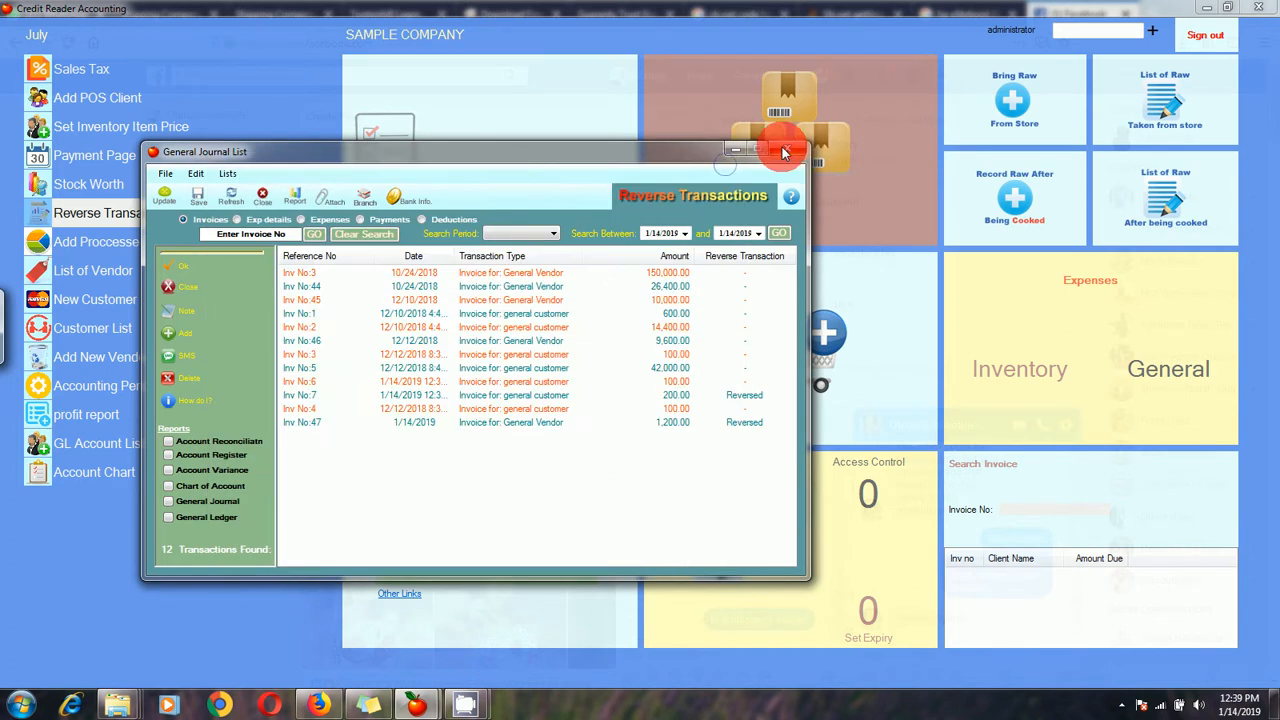
pyautogui.click(787, 148)
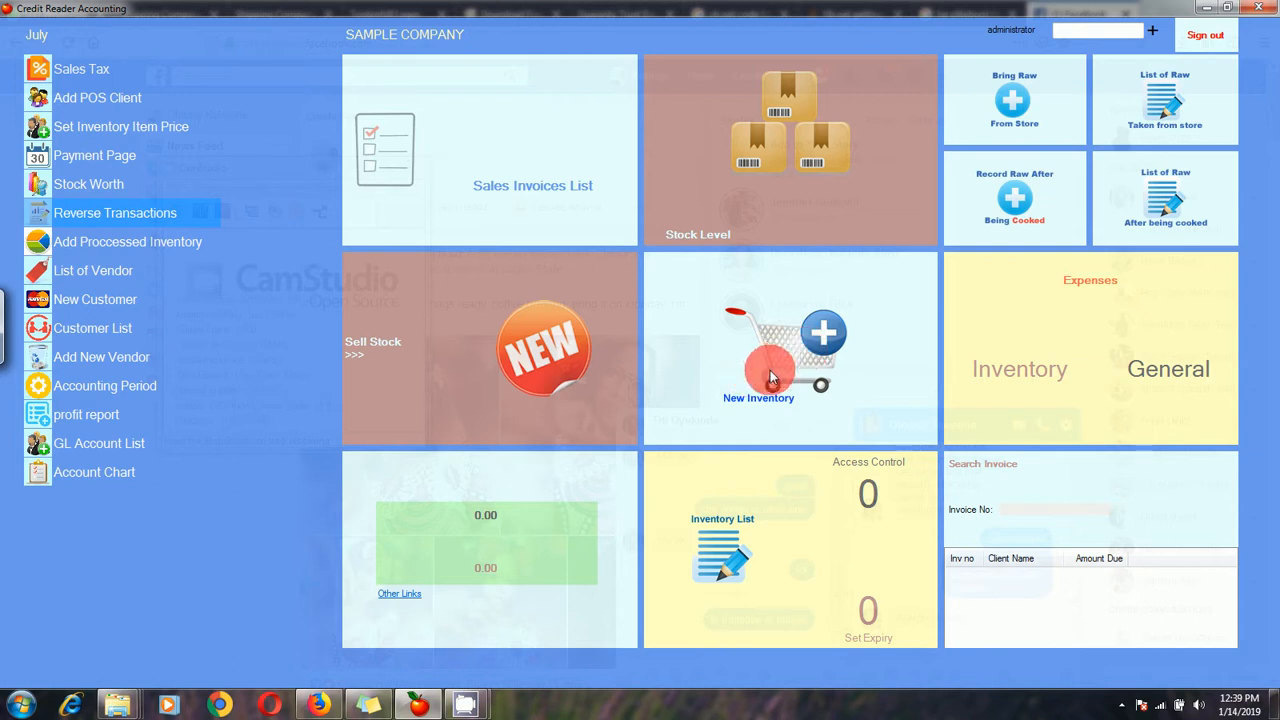
pyautogui.click(740, 186)
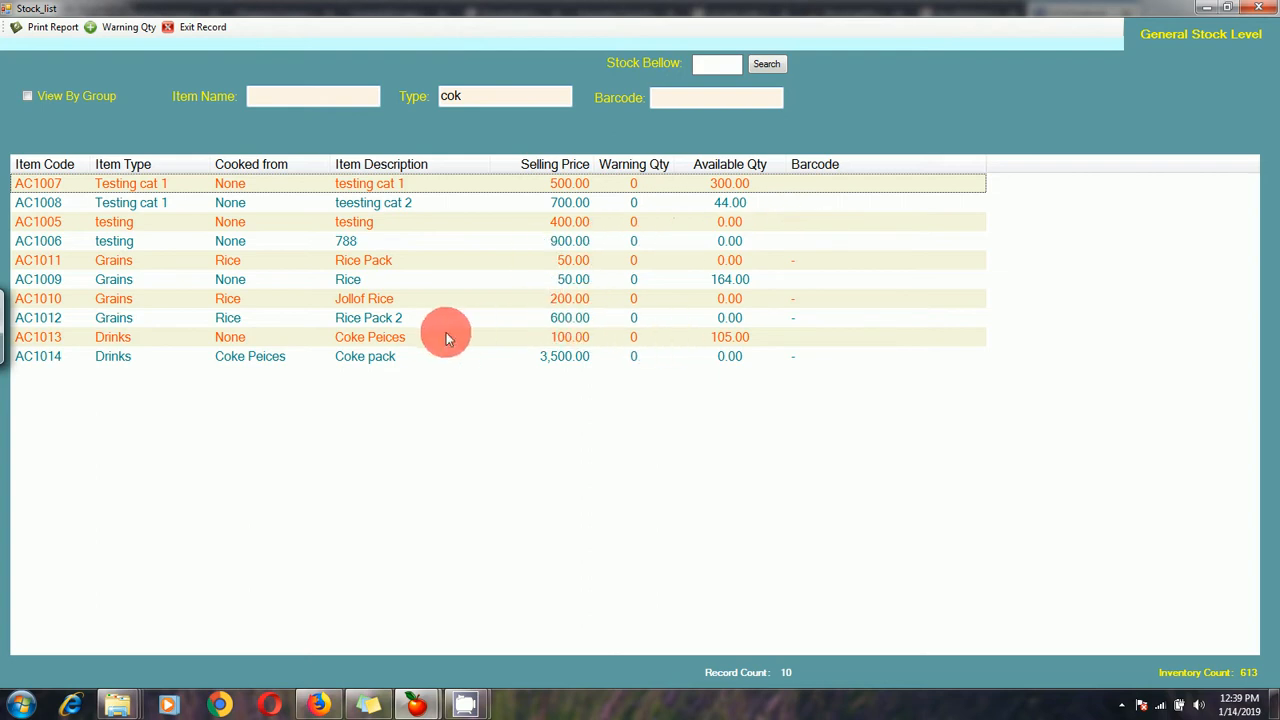
pyautogui.click(1257, 8)
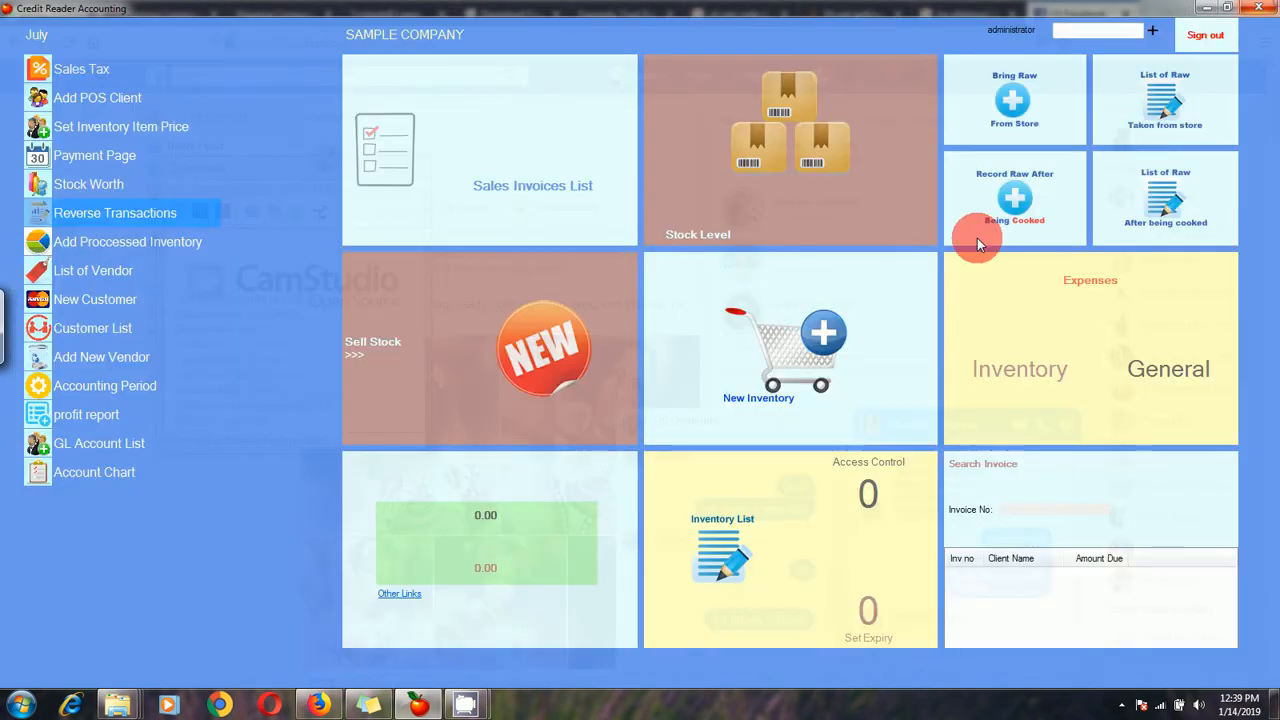
# - Assign the barcode sfsfsf to the existing inventory item Coke Peices and update its record
pyautogui.click(748, 330)
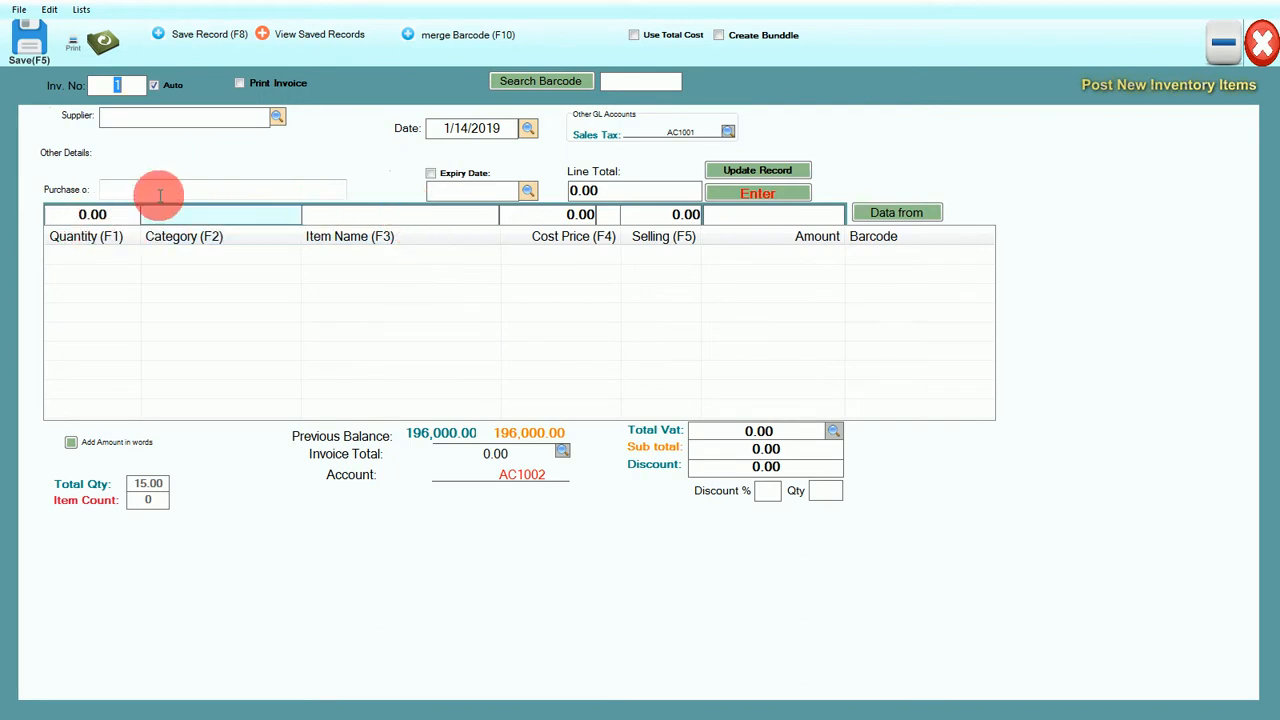
pyautogui.click(357, 217)
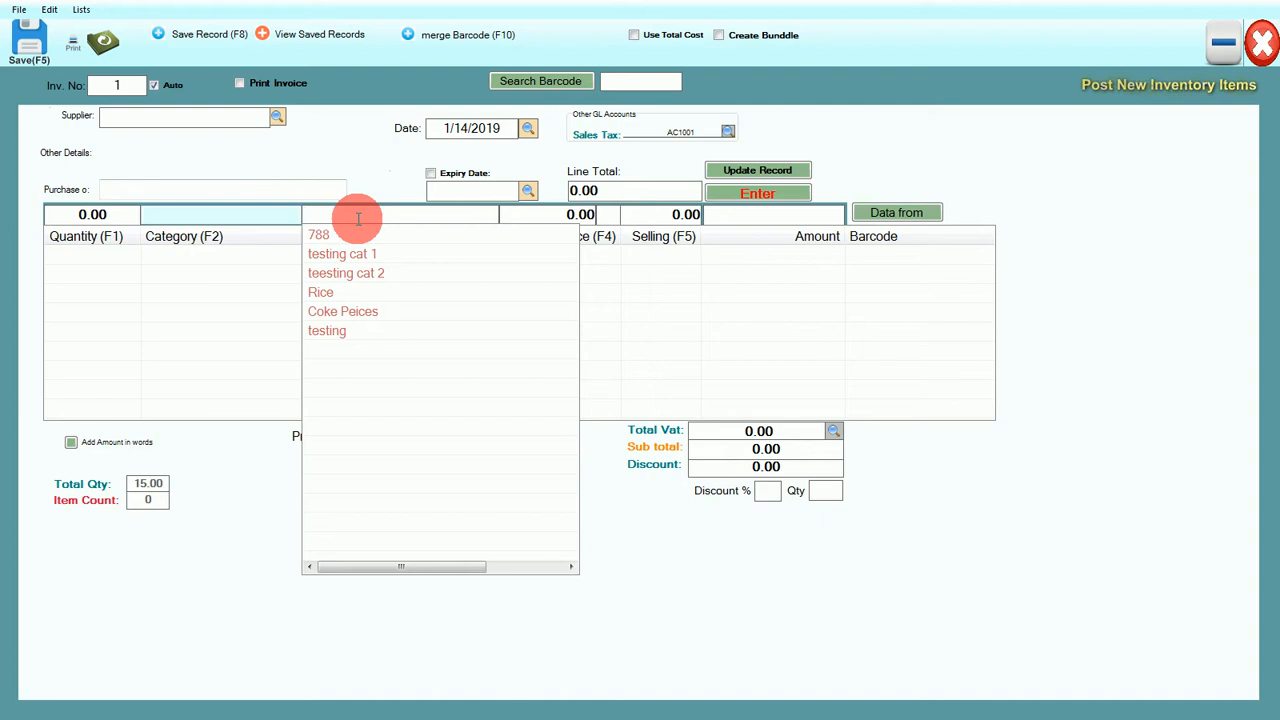
pyautogui.click(385, 313)
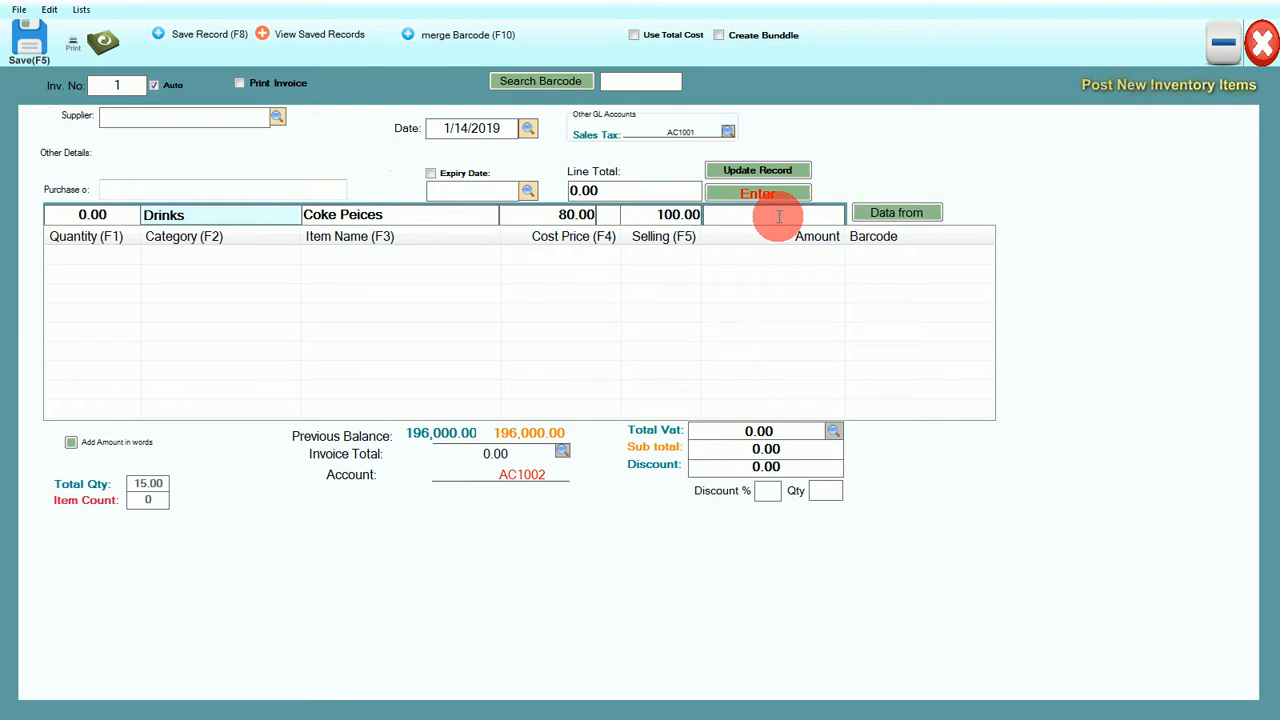
pyautogui.write('fsfs')
pyautogui.press('Return')
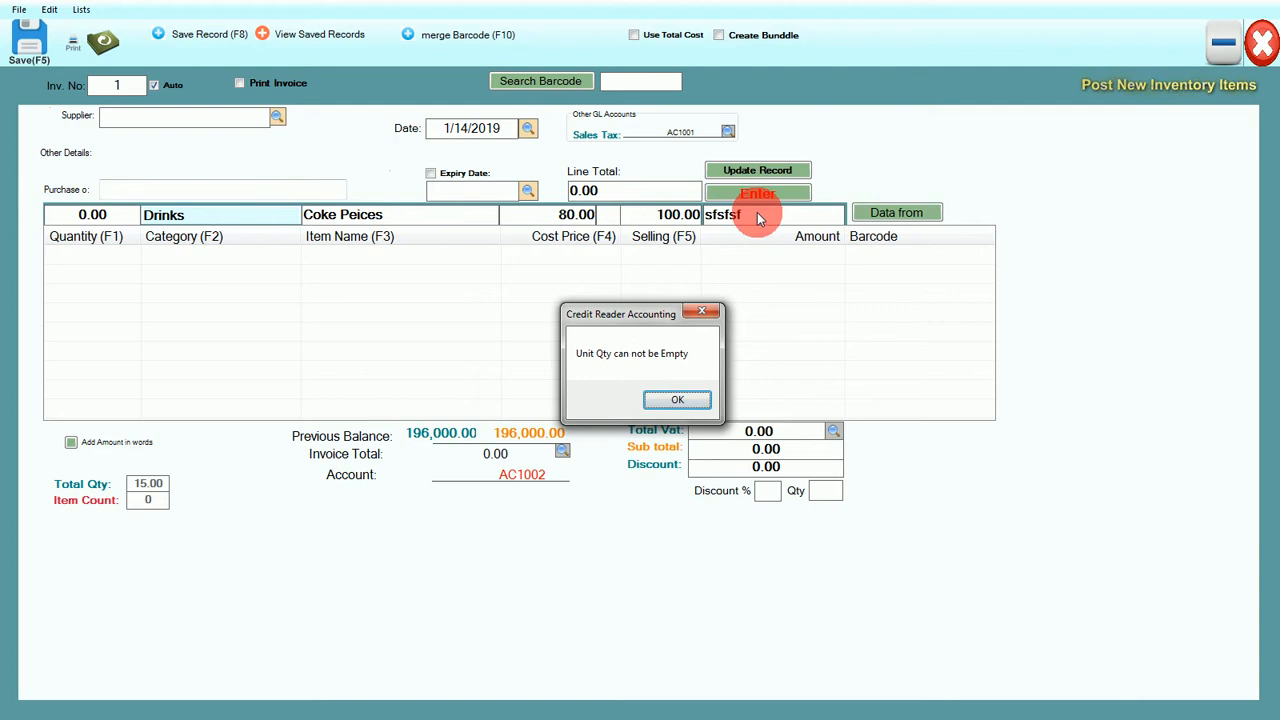
pyautogui.click(677, 399)
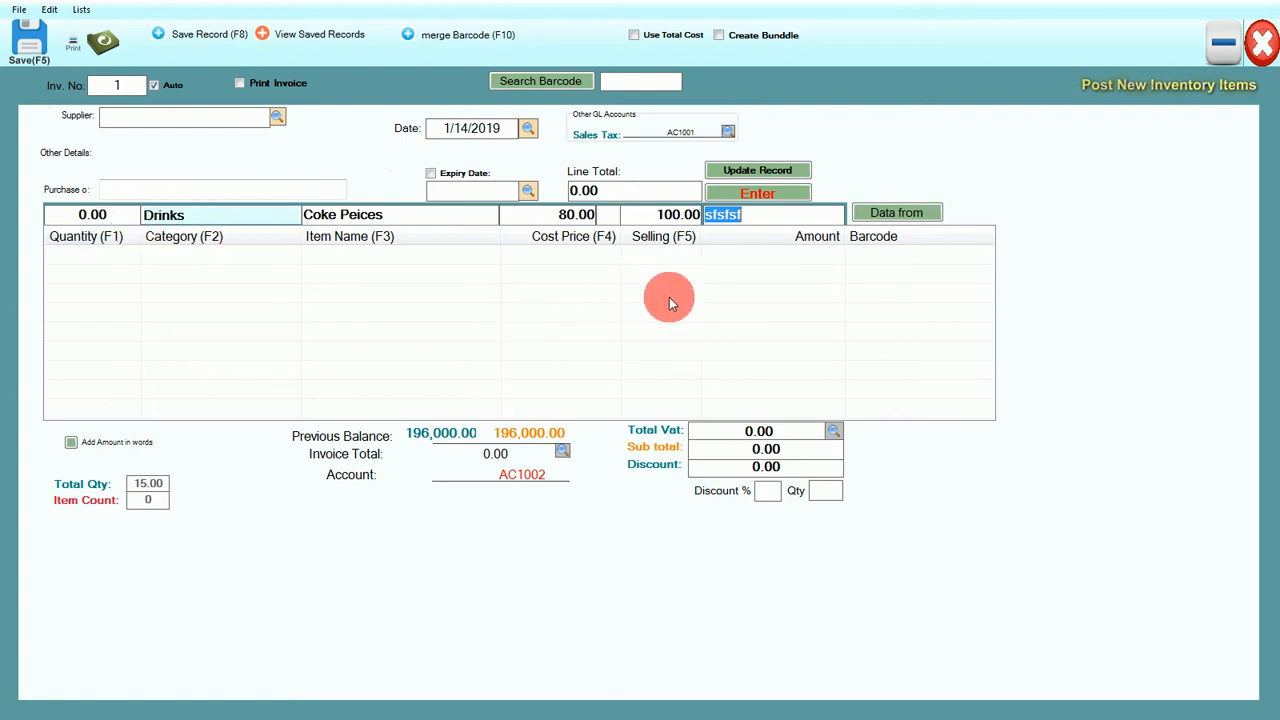
pyautogui.click(764, 172)
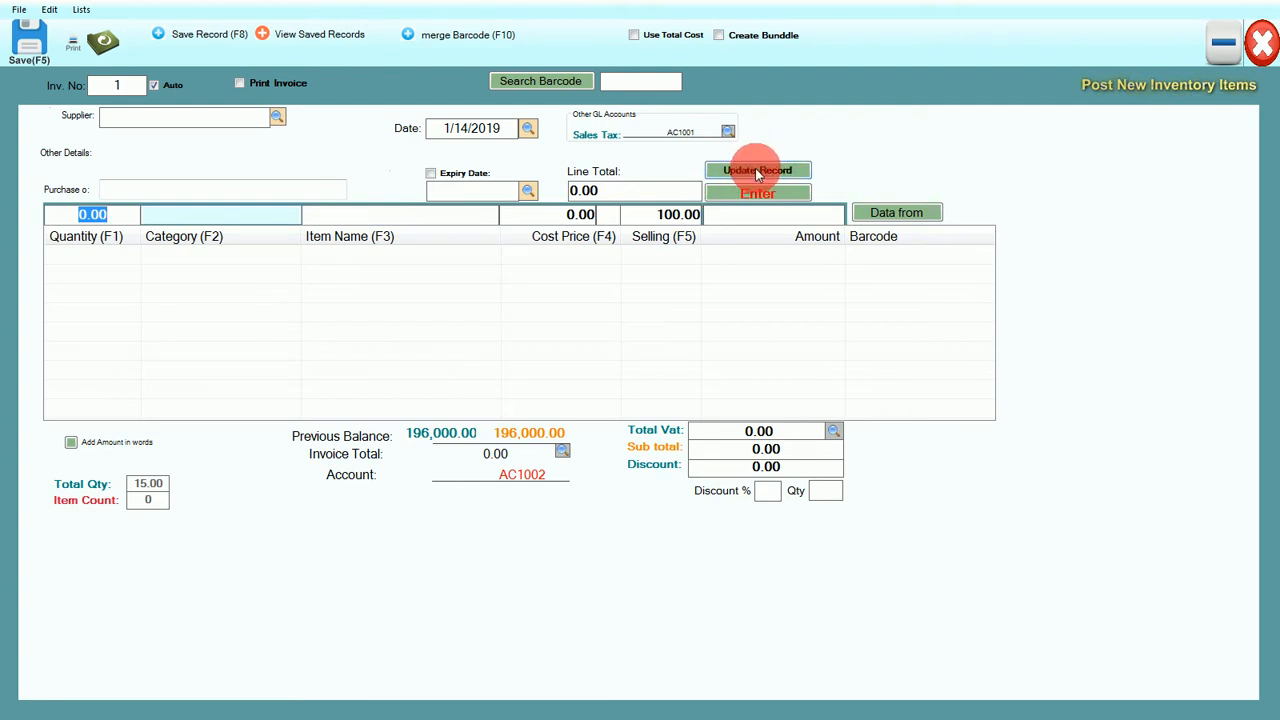
pyautogui.click(1262, 42)
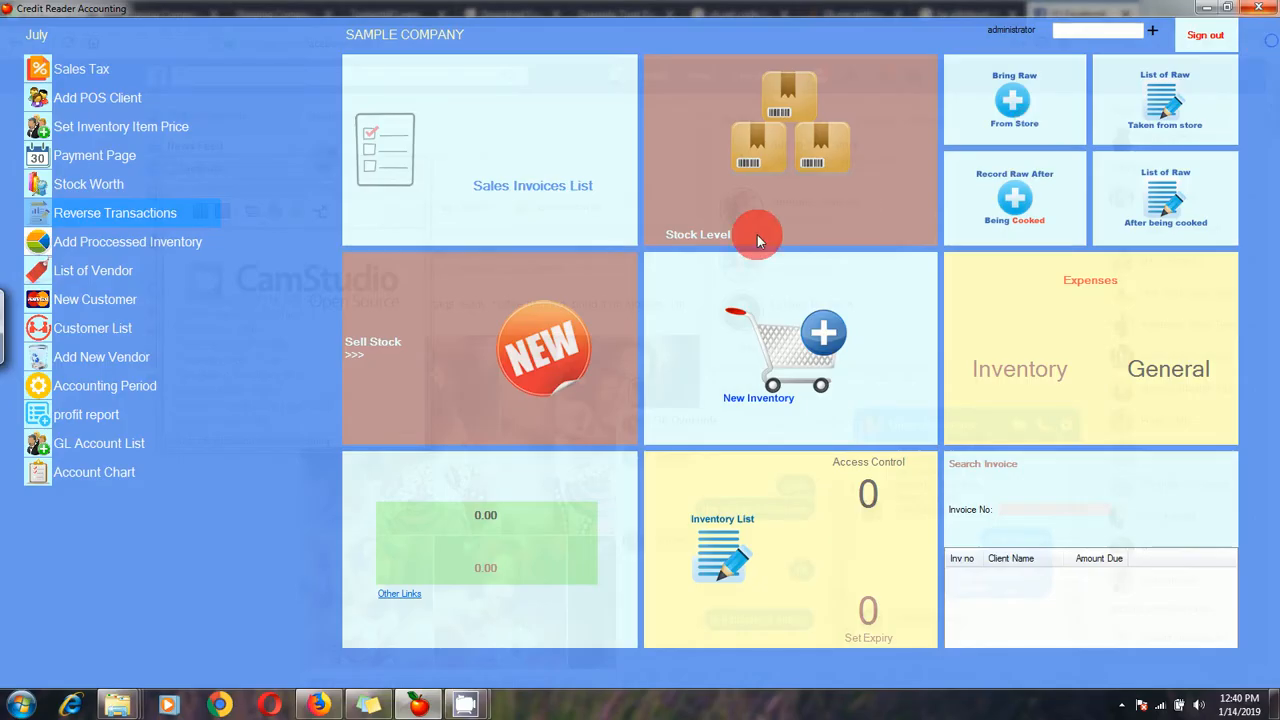
# - Check the Coke Peices barcode in the stock list, and briefly view the stock sales form
pyautogui.click(757, 240)
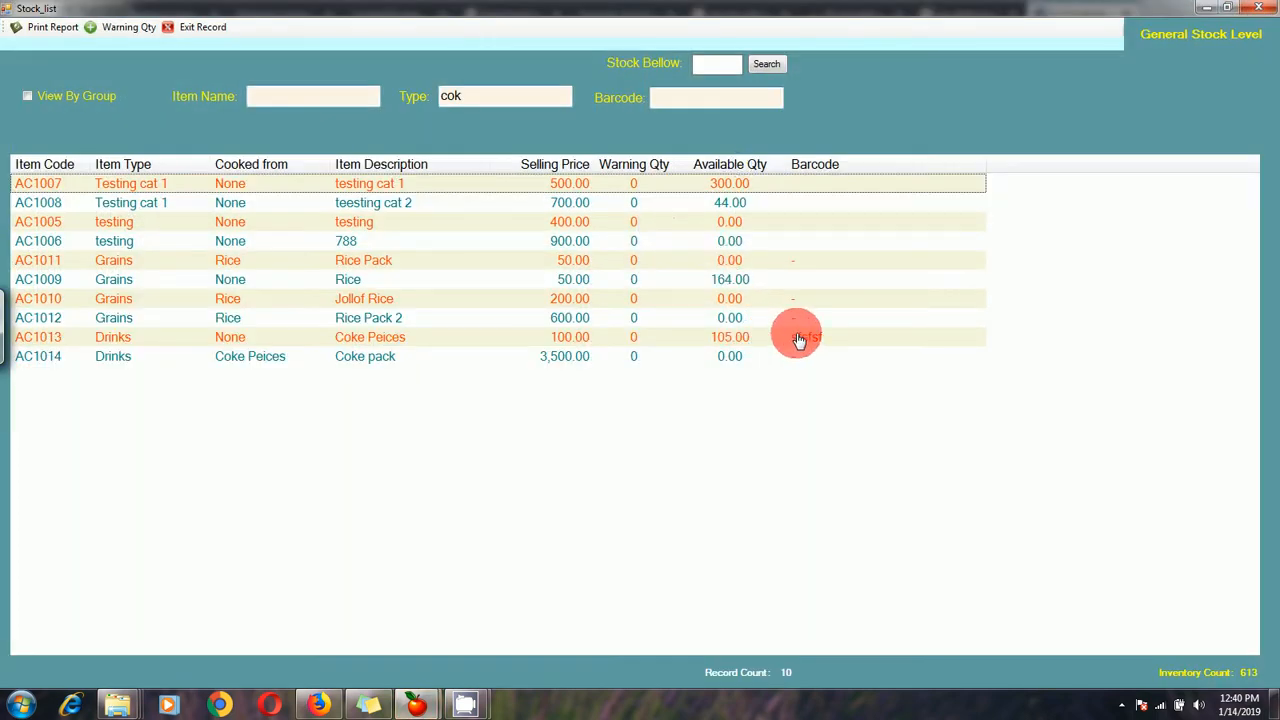
pyautogui.click(1260, 8)
pyautogui.click(530, 400)
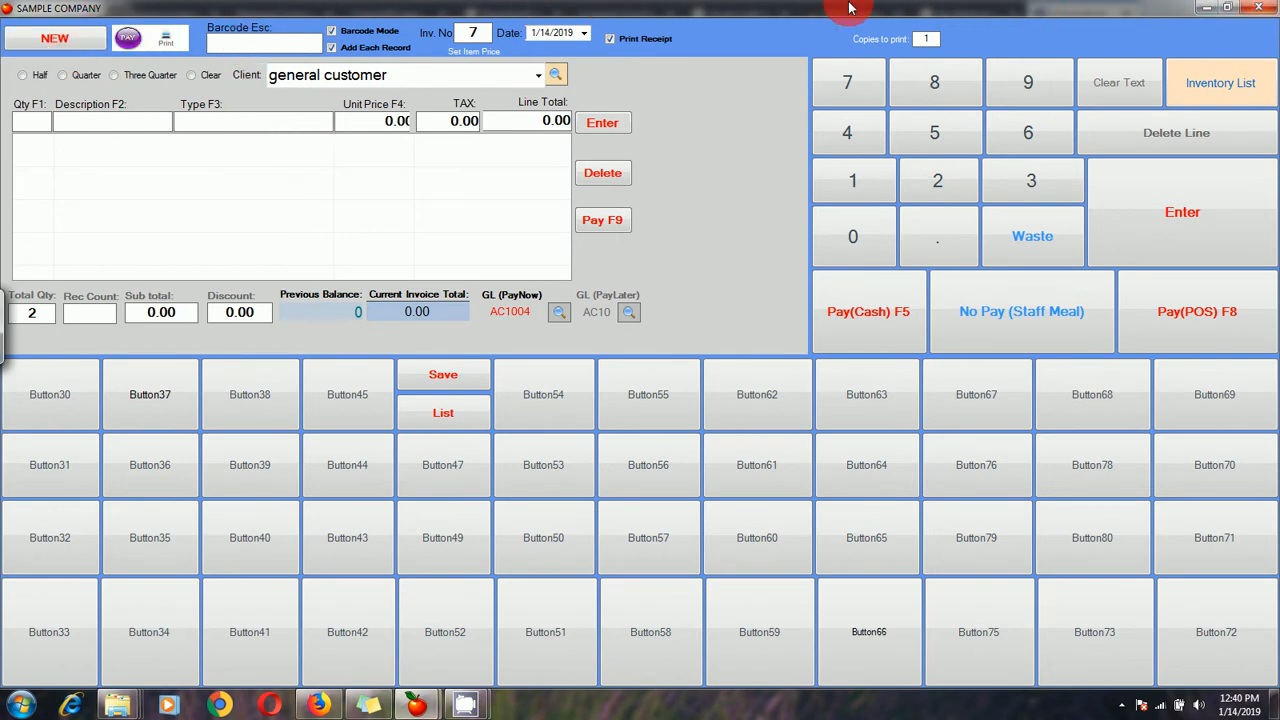
pyautogui.click(1258, 8)
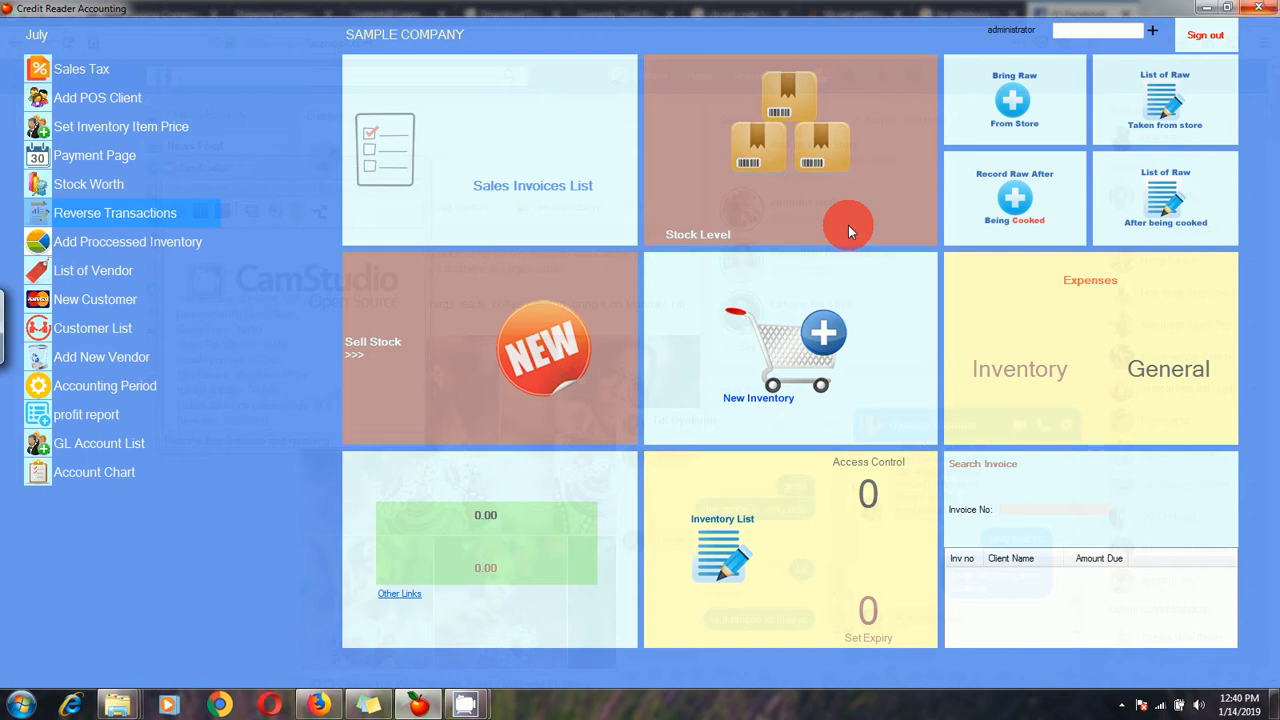
# - Assign the barcode htyjgjg to the existing inventory item Rice and update its record
pyautogui.click(779, 363)
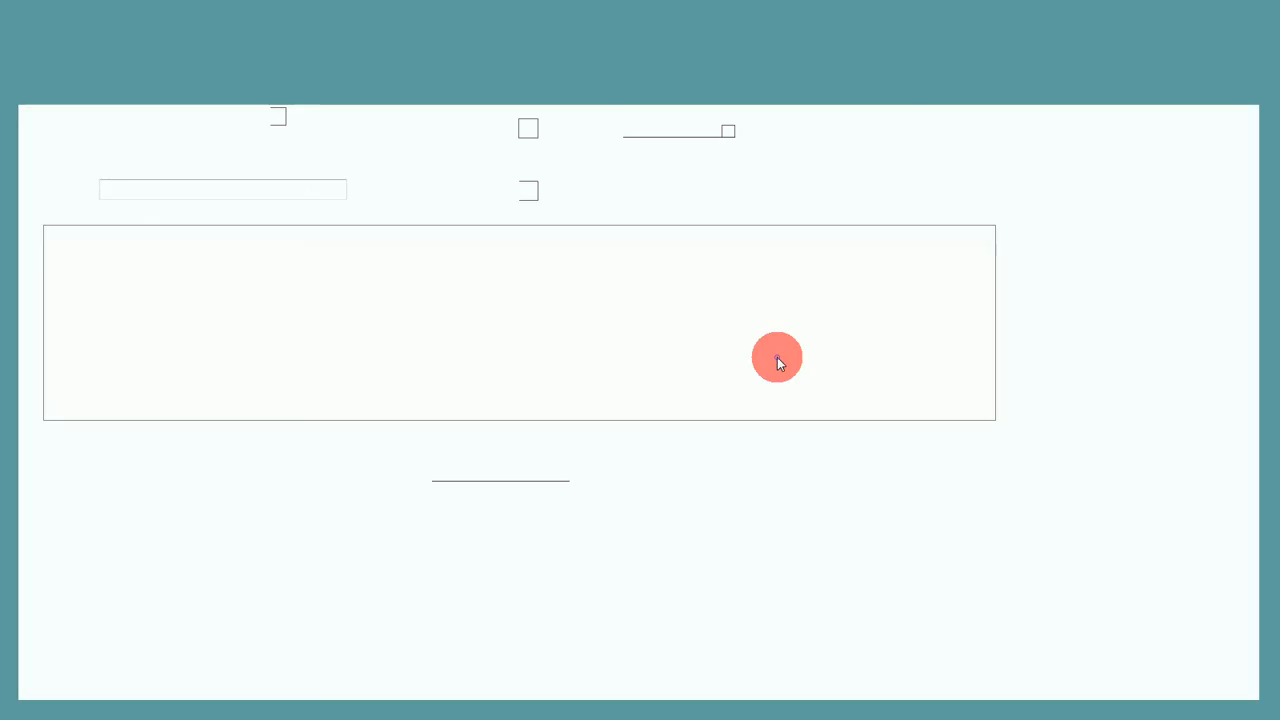
pyautogui.click(372, 211)
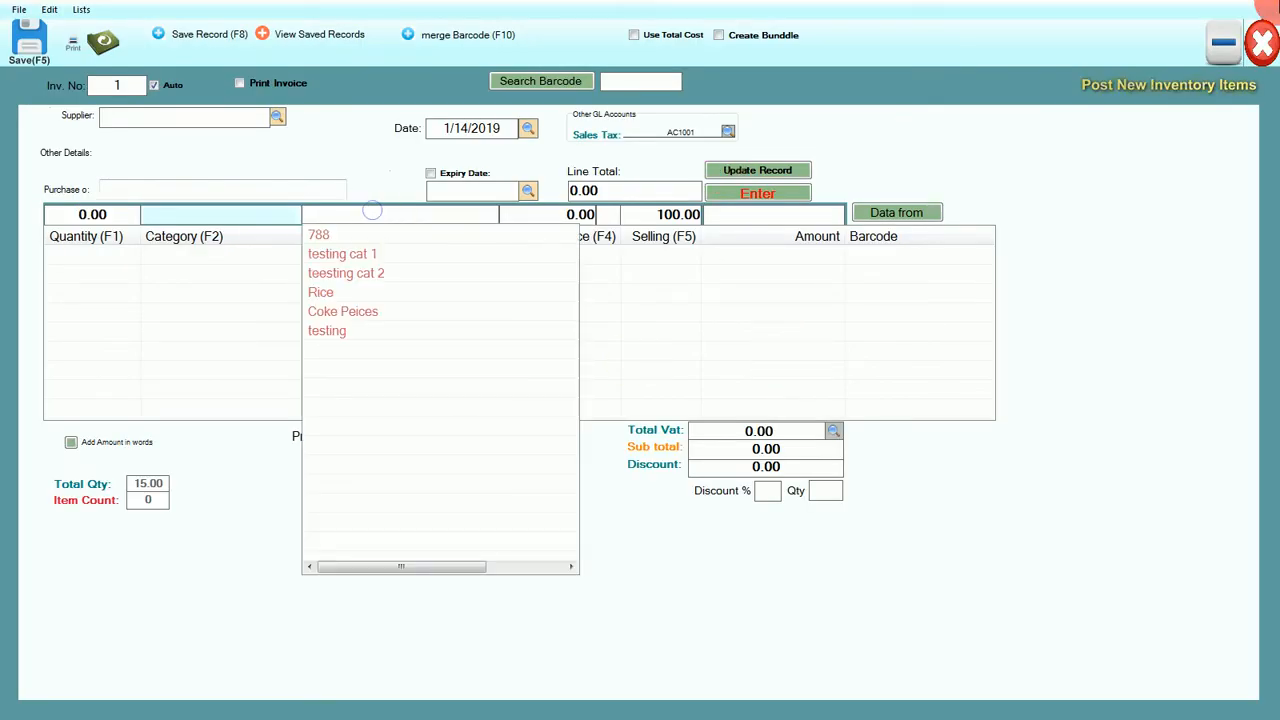
pyautogui.click(343, 294)
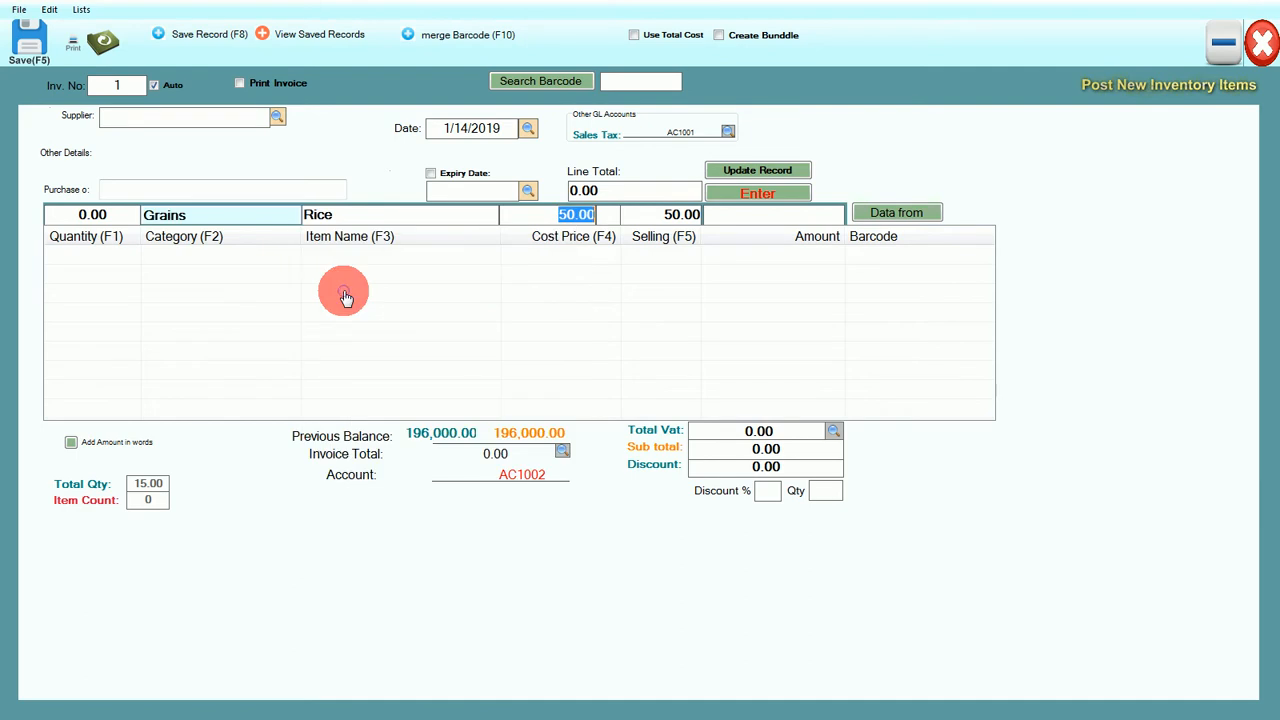
pyautogui.click(772, 218)
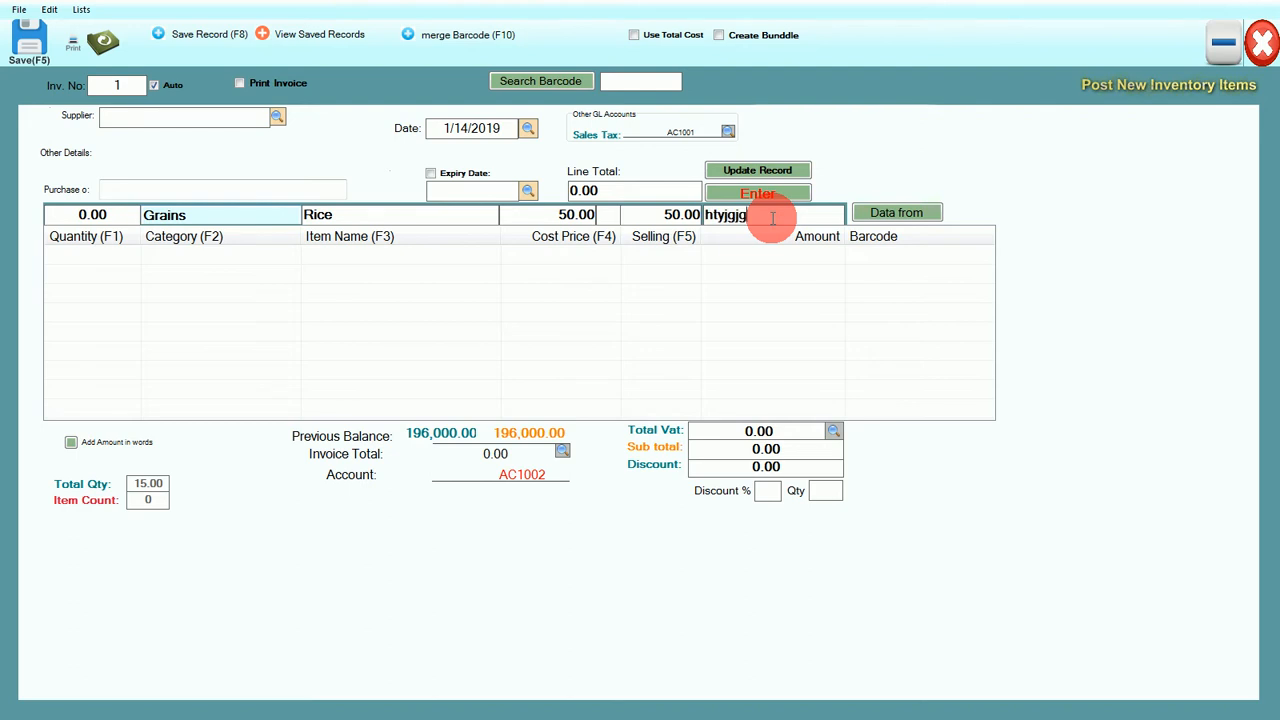
pyautogui.press('Return')
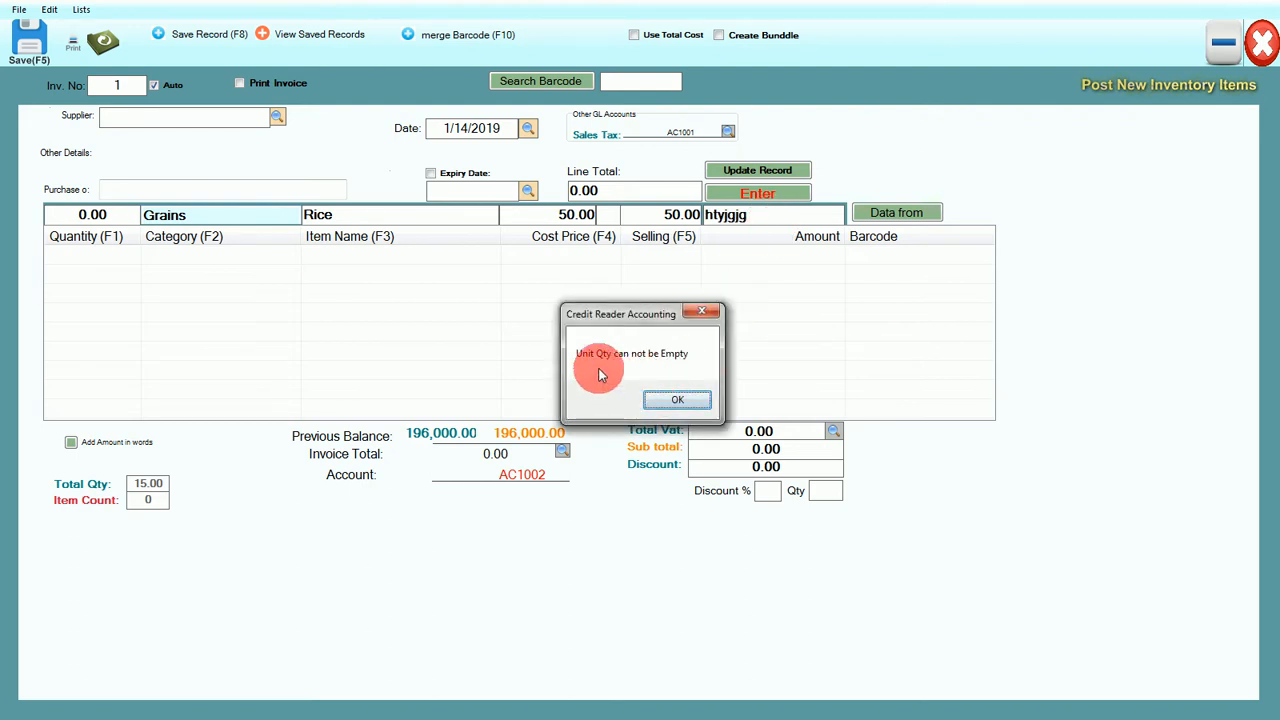
pyautogui.click(678, 404)
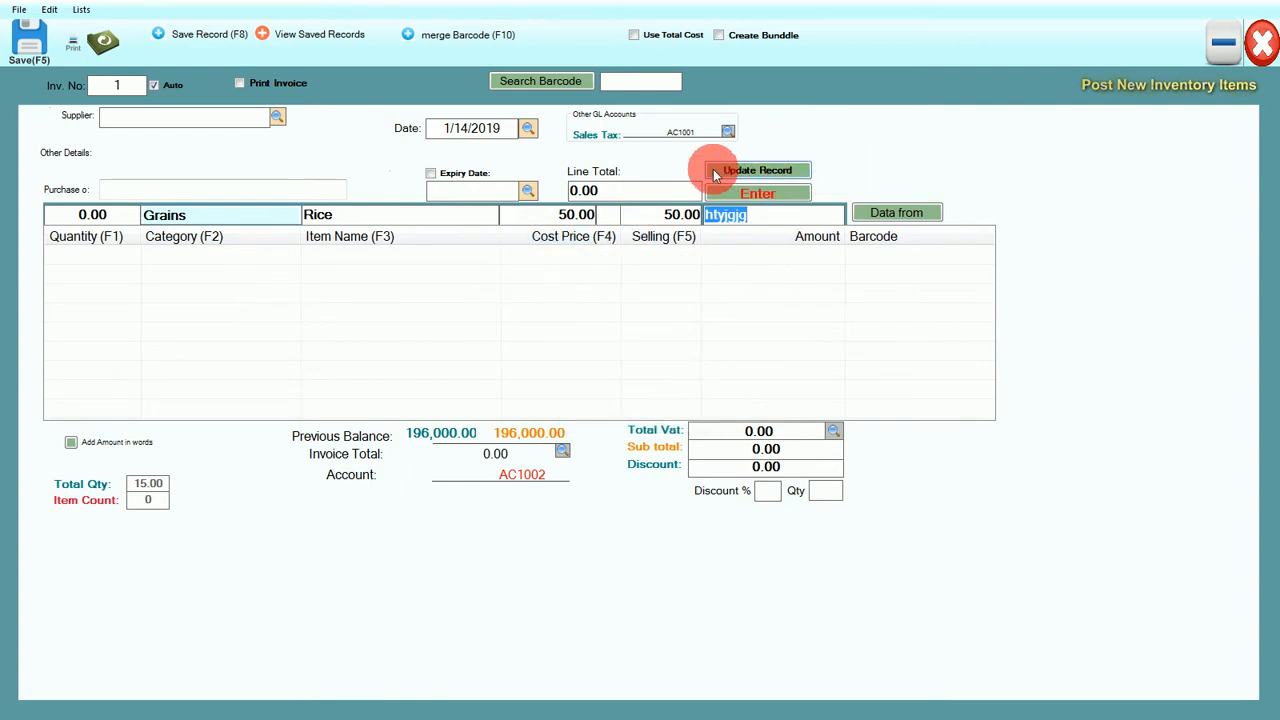
pyautogui.click(775, 172)
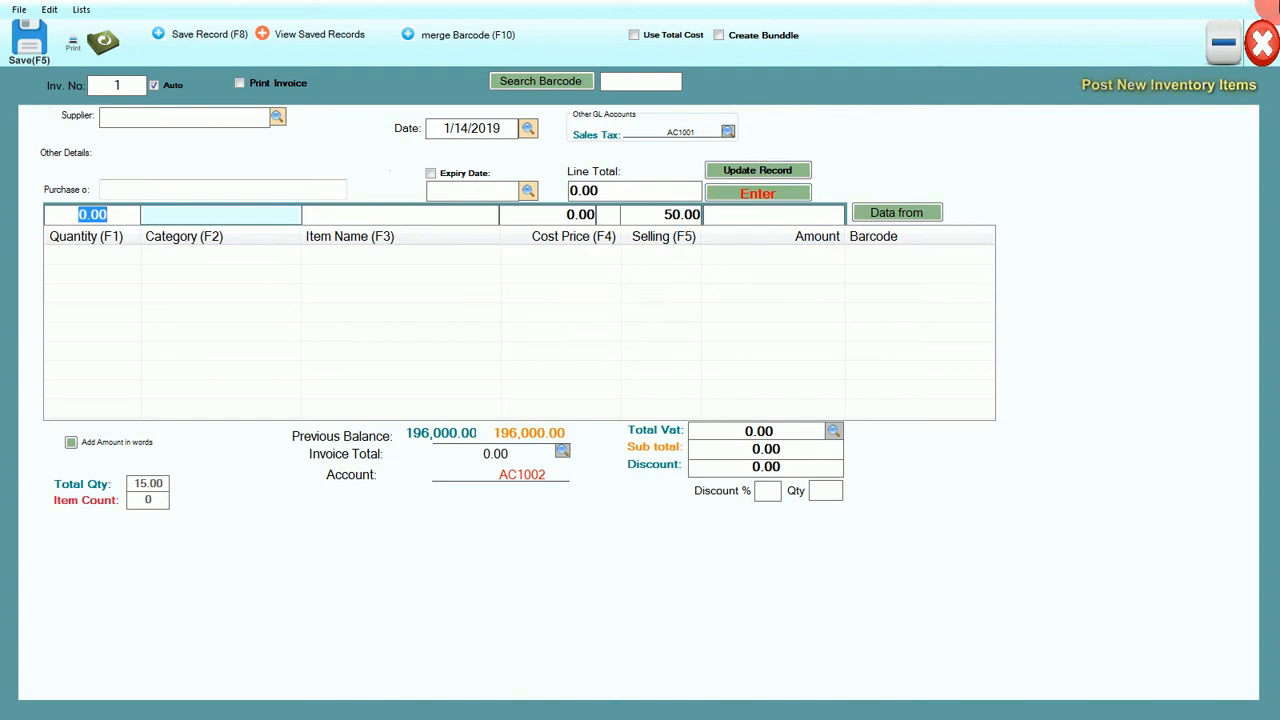
pyautogui.click(1264, 36)
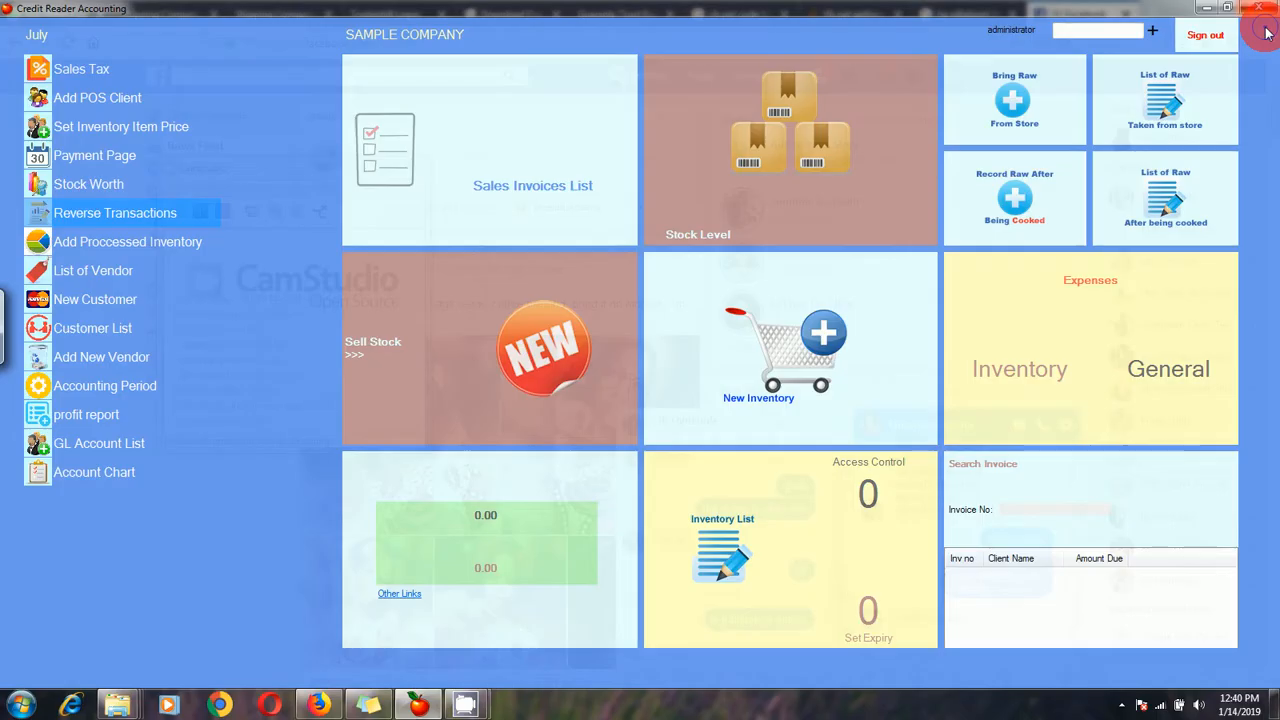
# - Add a new inventory line for 3 Rice 2 in the Grains category, with cost price 400, selling price 600 and barcode hkhkjhk
pyautogui.click(735, 354)
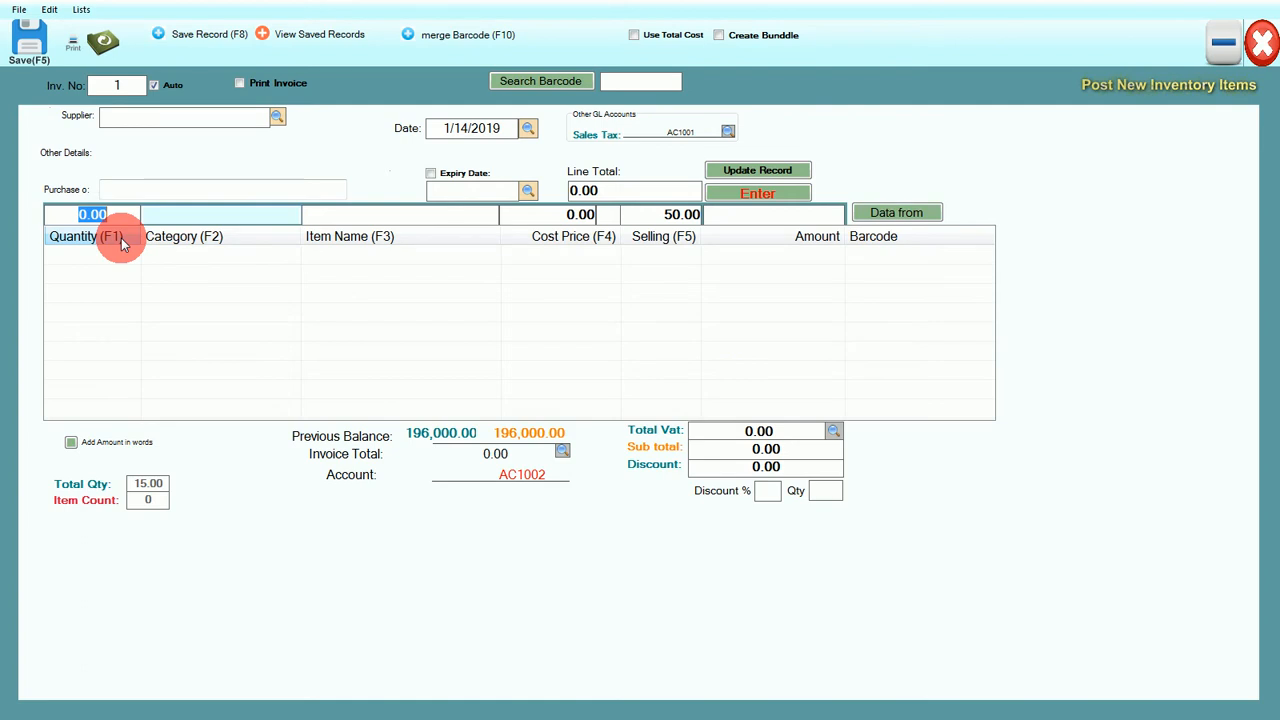
pyautogui.write('3')
pyautogui.click(220, 214)
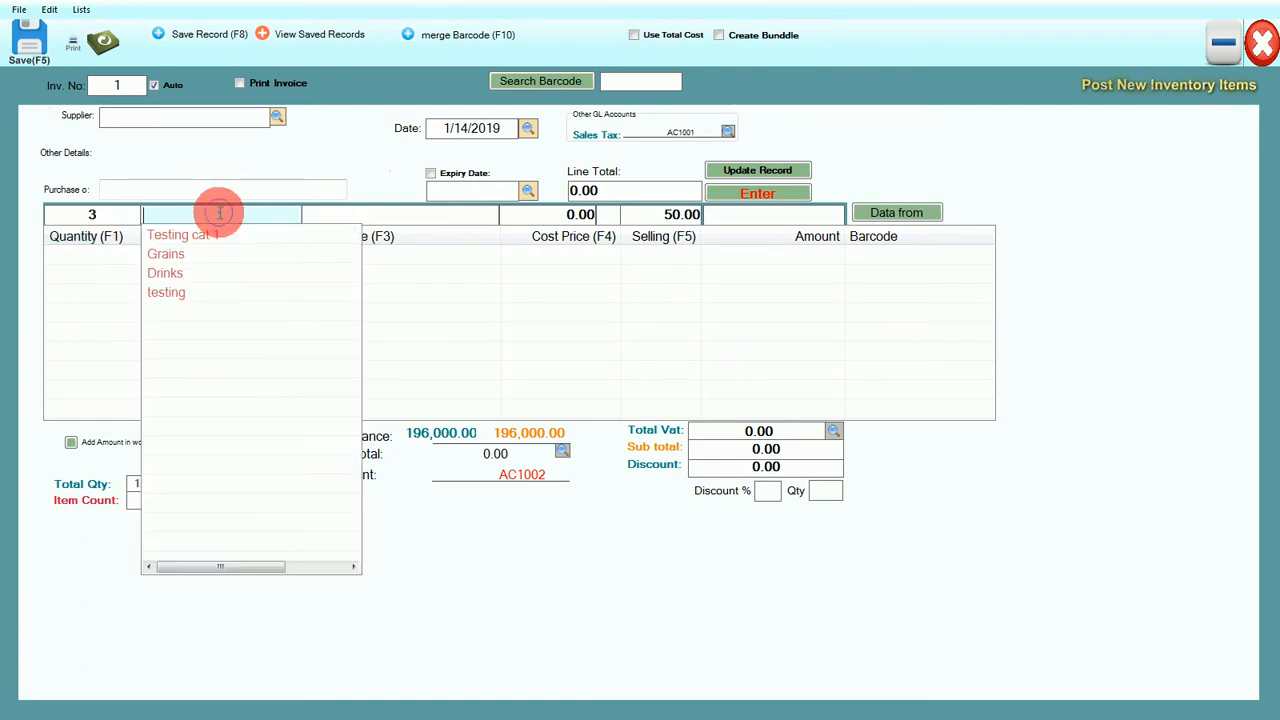
pyautogui.click(220, 256)
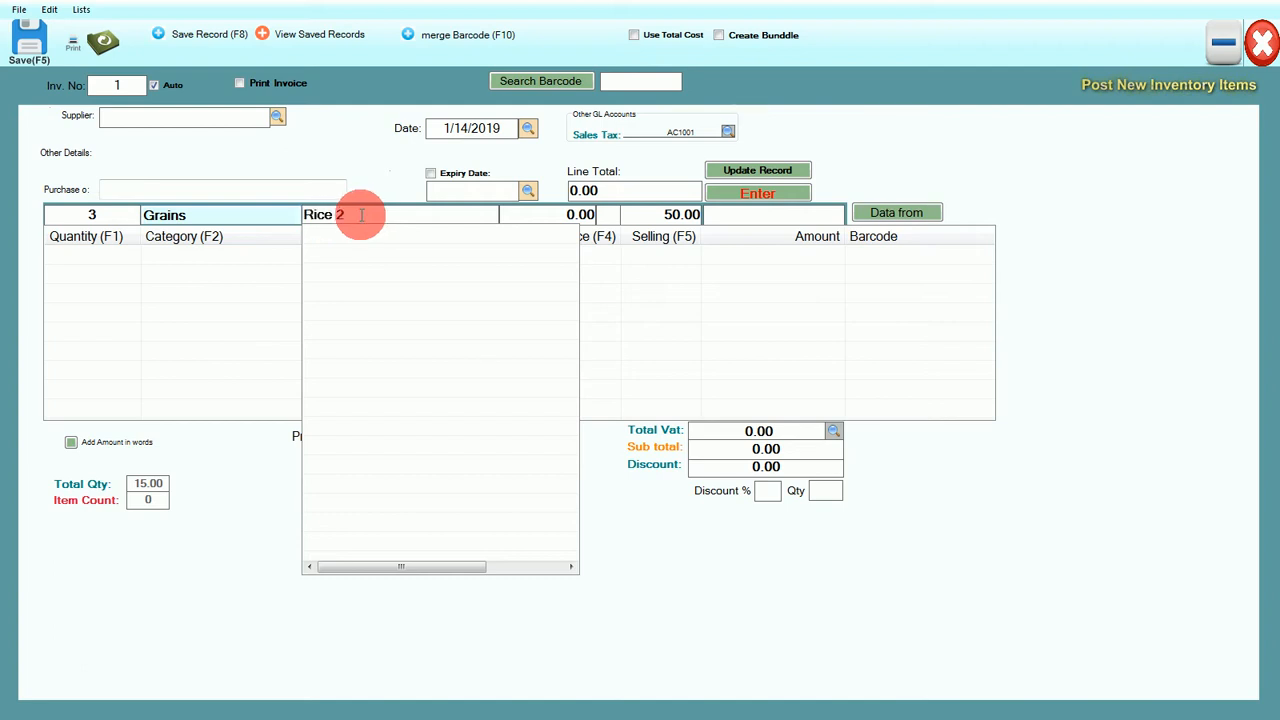
pyautogui.click(580, 214)
pyautogui.write('4')
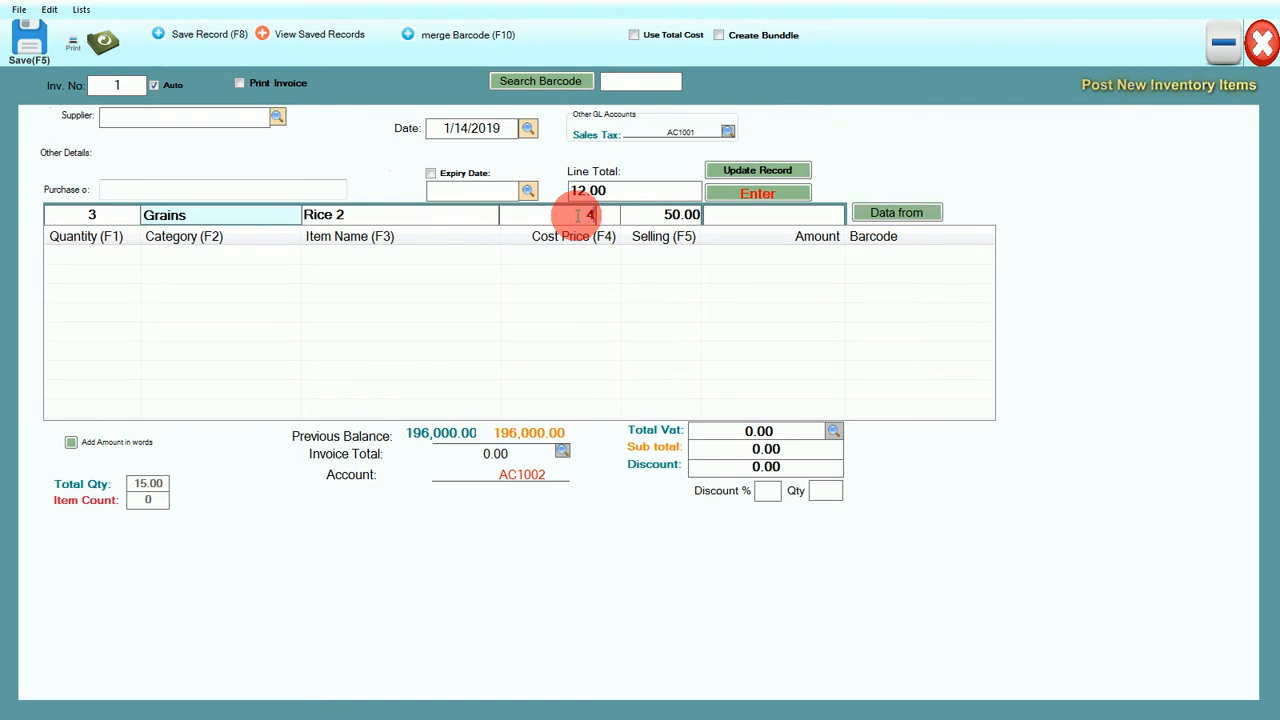
pyautogui.click(680, 214)
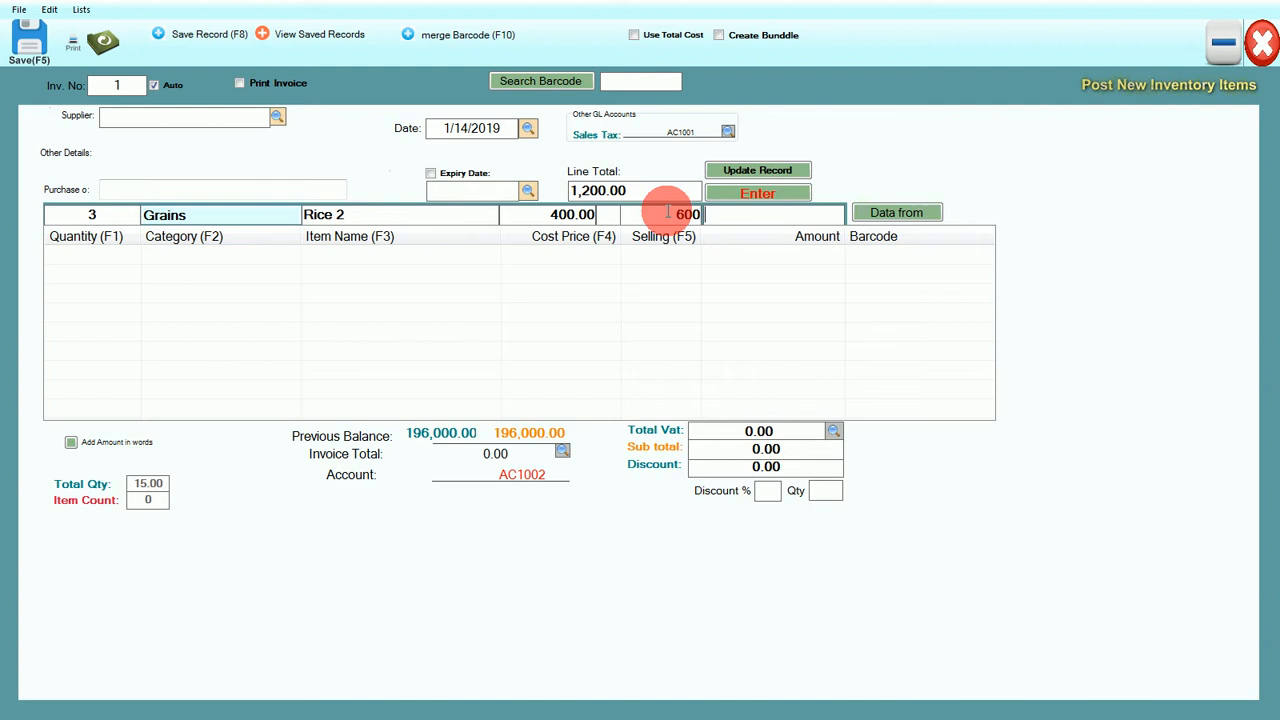
pyautogui.click(741, 222)
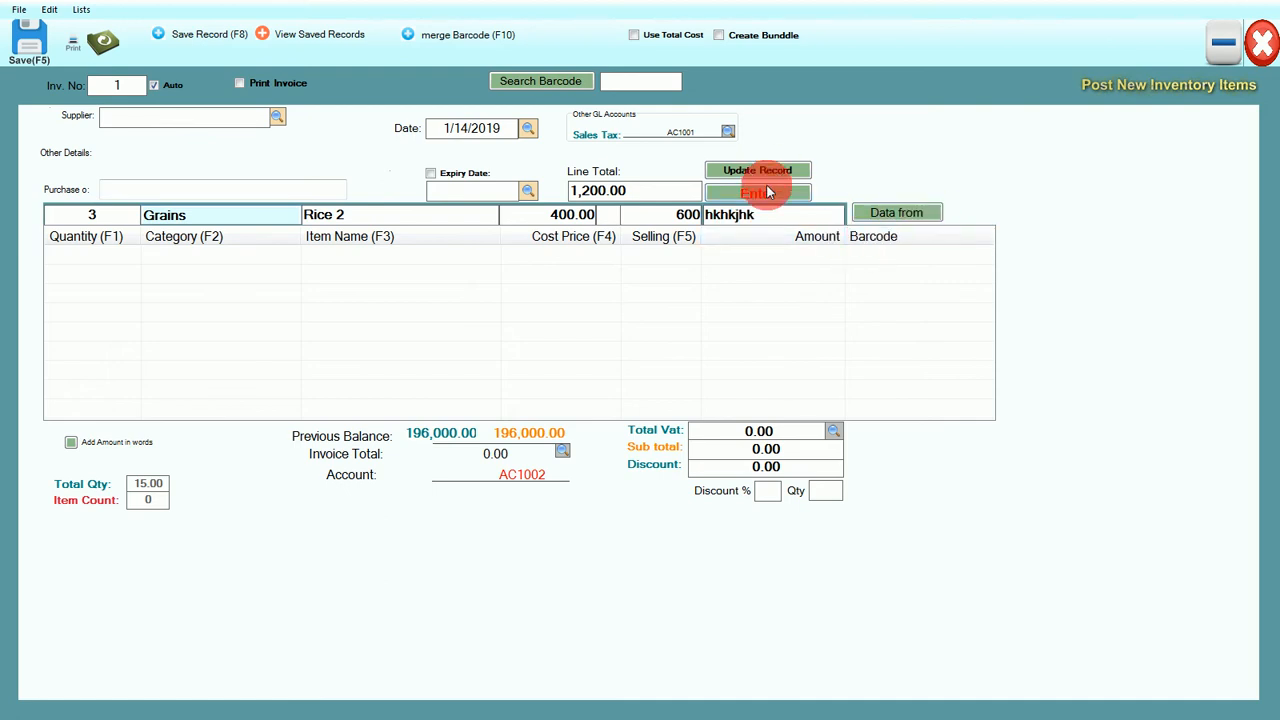
pyautogui.click(768, 196)
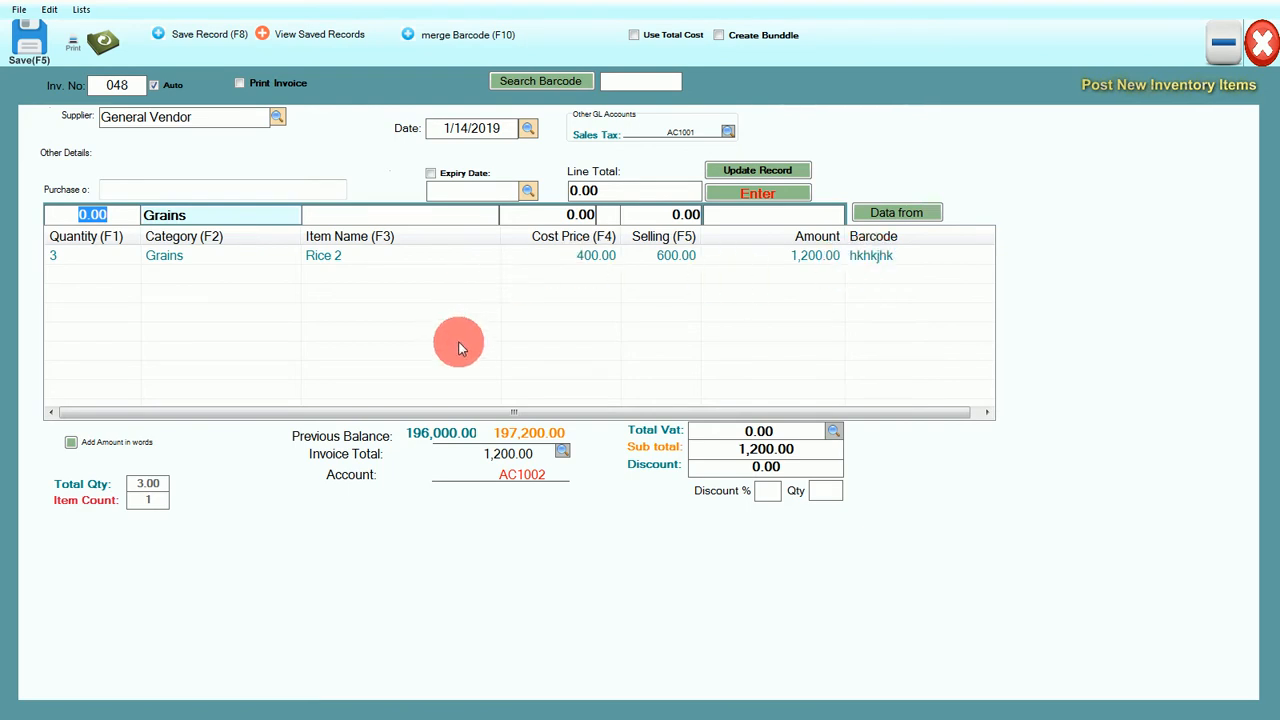
# - Save the General Vendor purchase of Rice 2 and close the inventory form
pyautogui.click(21, 38)
pyautogui.click(680, 401)
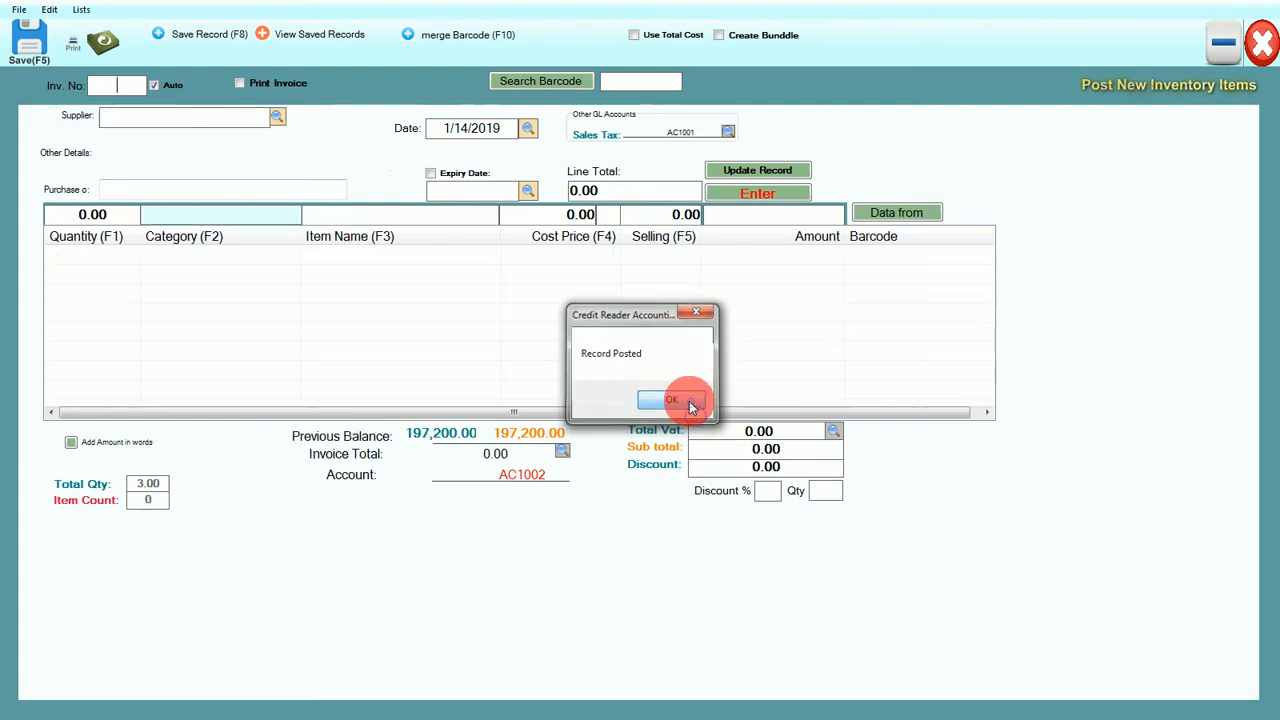
pyautogui.click(1262, 42)
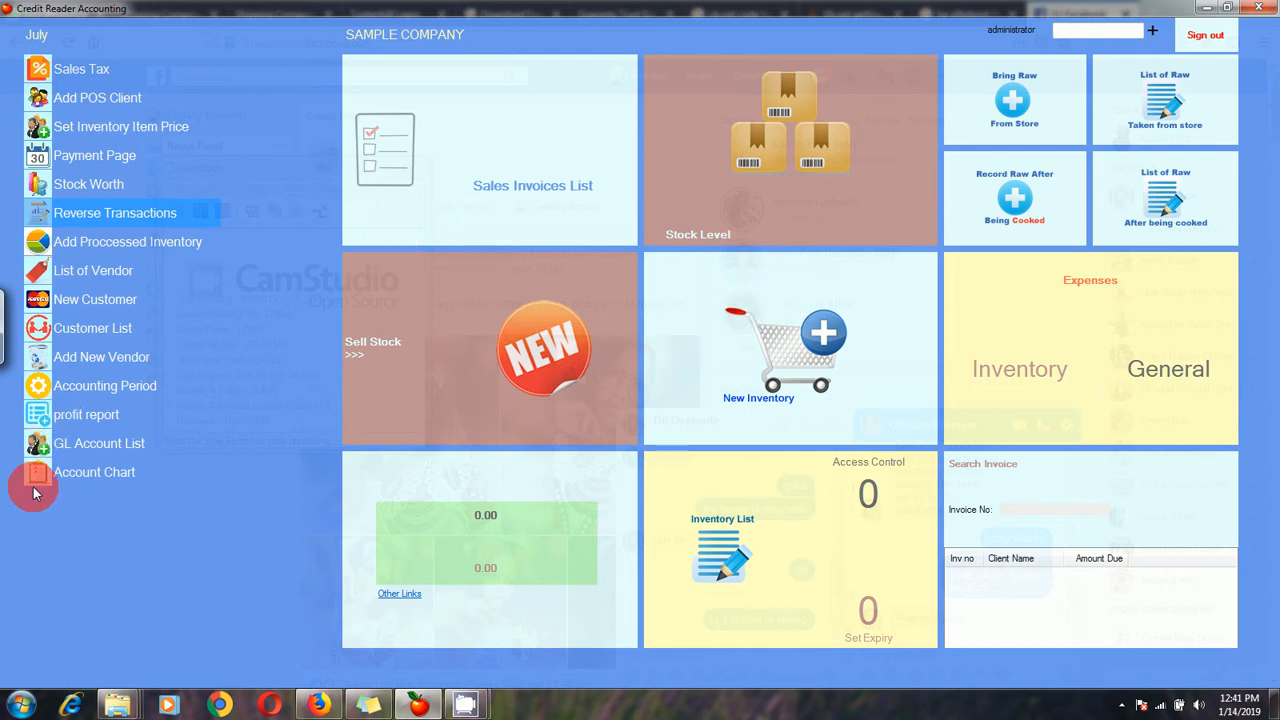
# - Rename the Grains inventory type Jollof Rice as Jollof Rice3 in the account chart, and check the item in the stock list
pyautogui.click(60, 474)
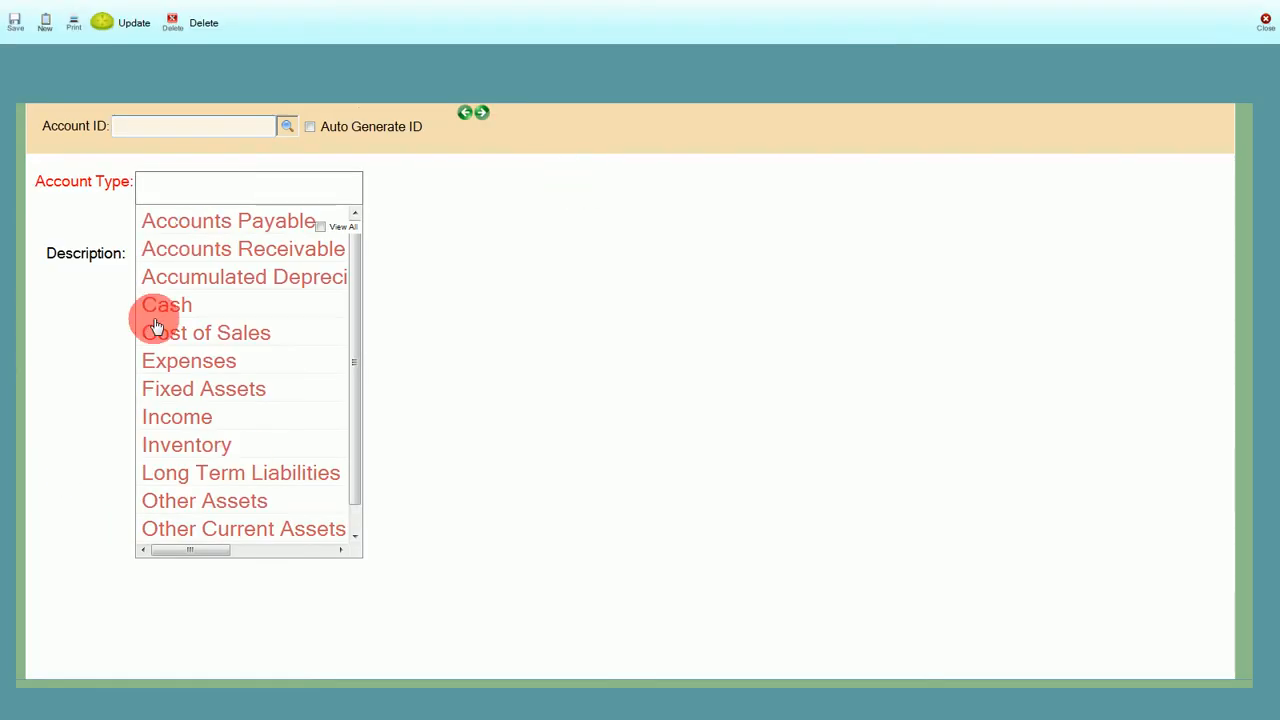
pyautogui.click(184, 444)
pyautogui.click(256, 316)
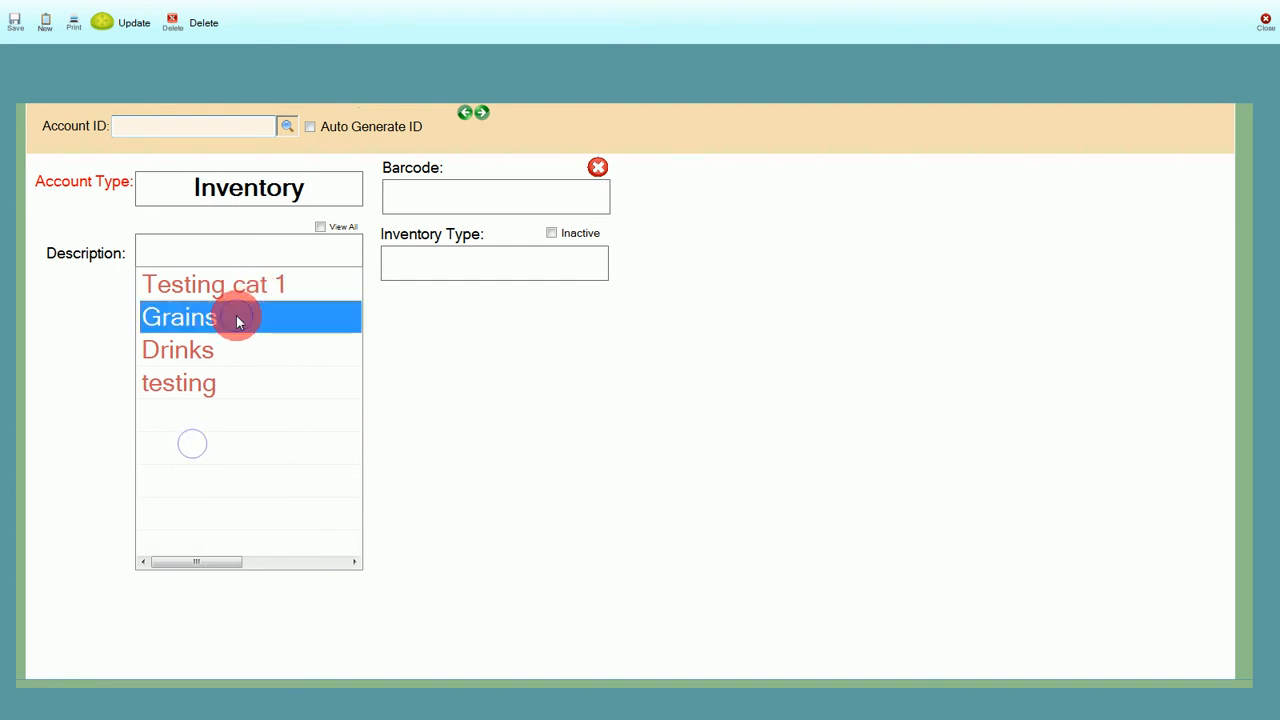
pyautogui.click(420, 316)
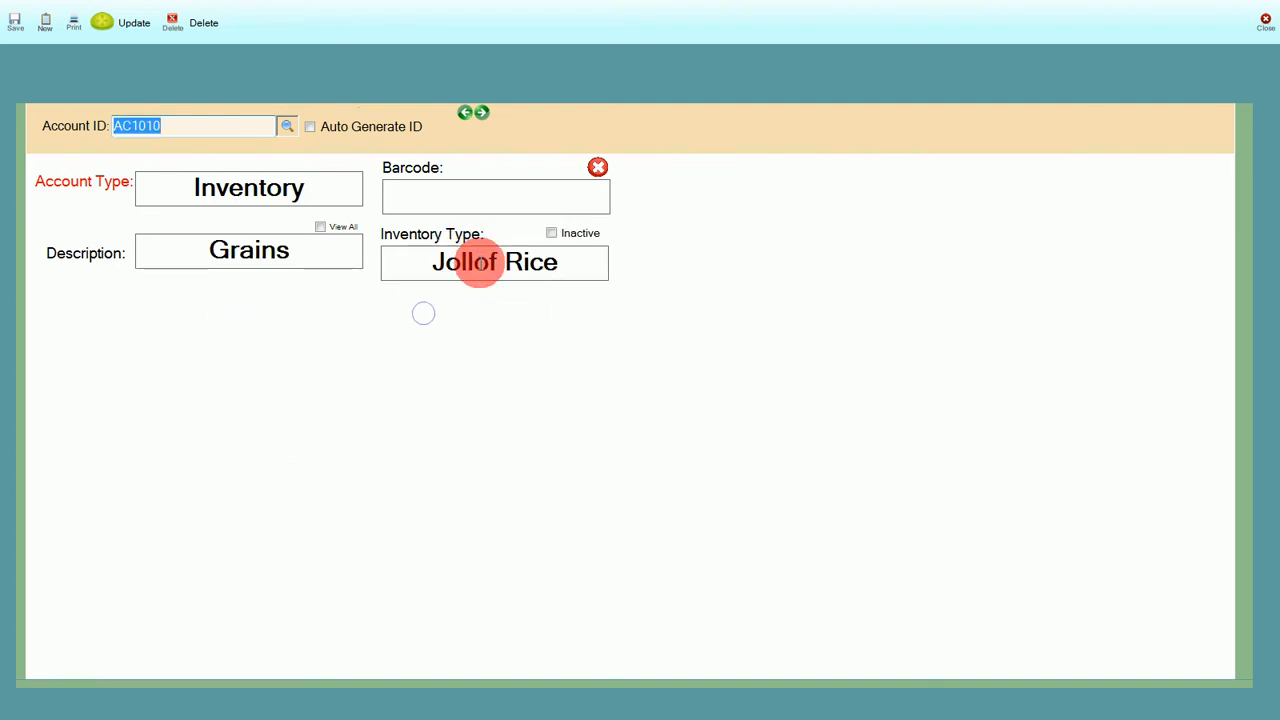
pyautogui.click(563, 261)
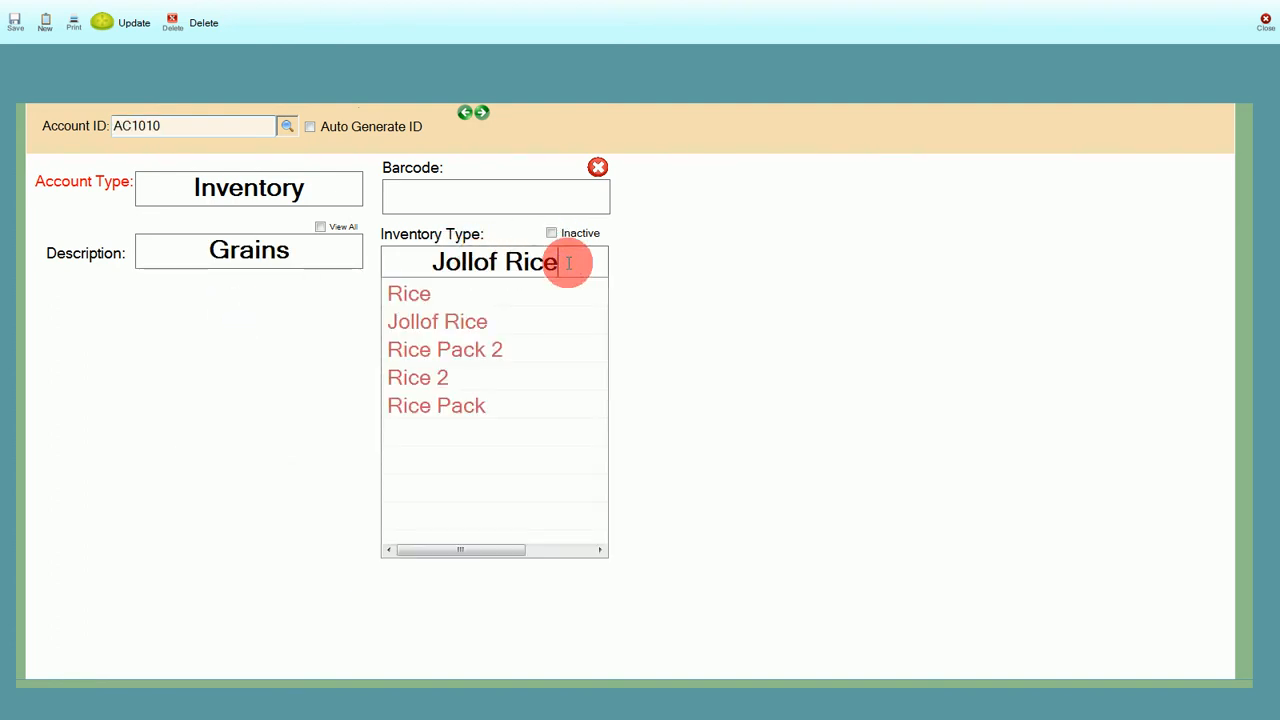
pyautogui.write('3')
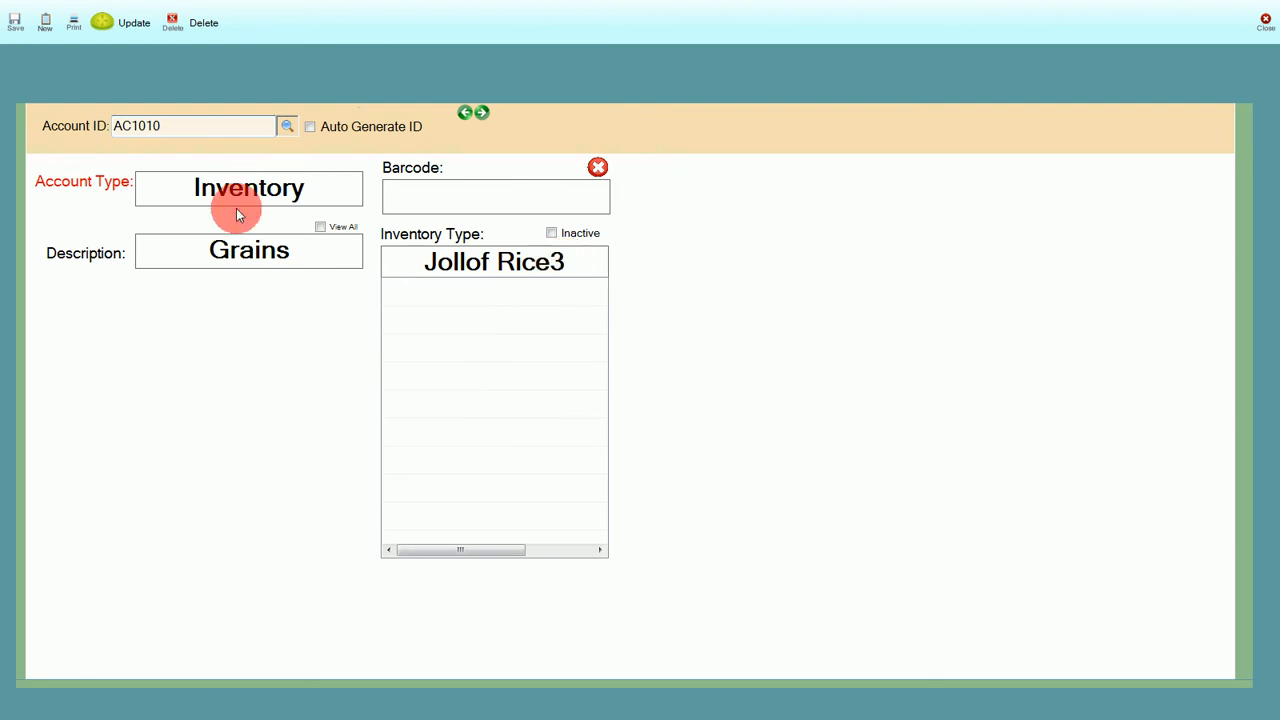
pyautogui.click(126, 22)
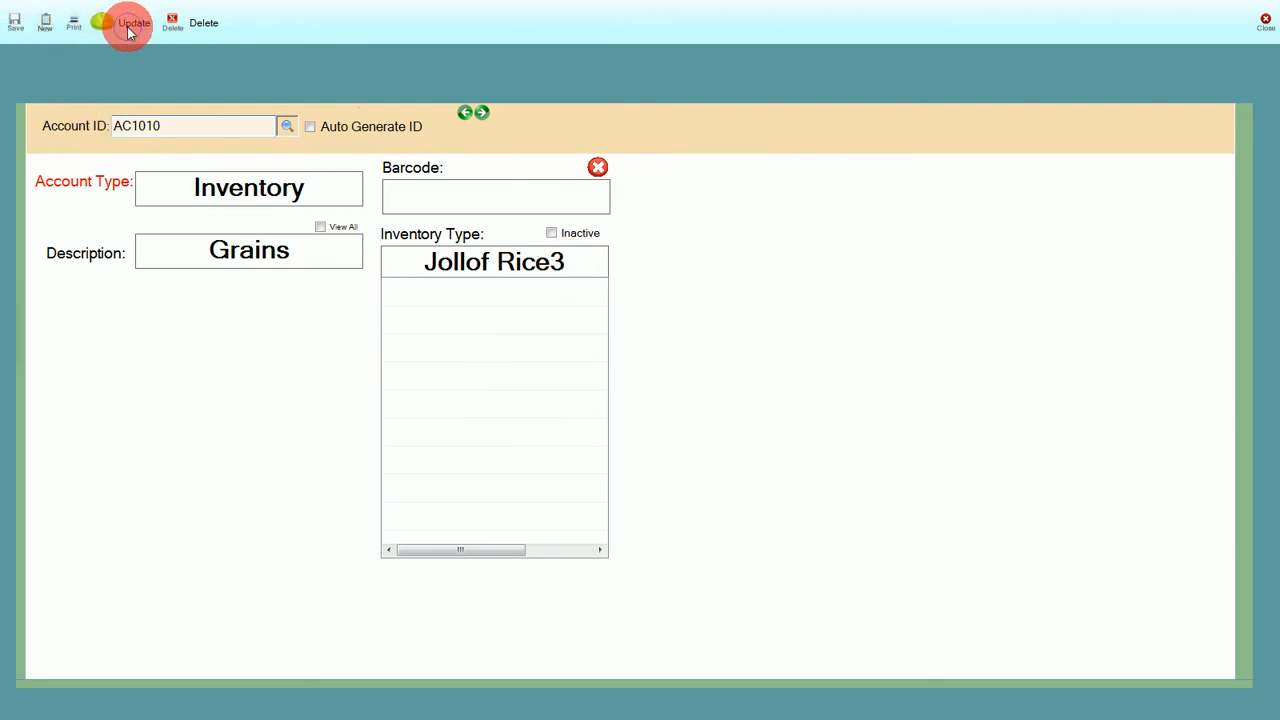
pyautogui.click(680, 402)
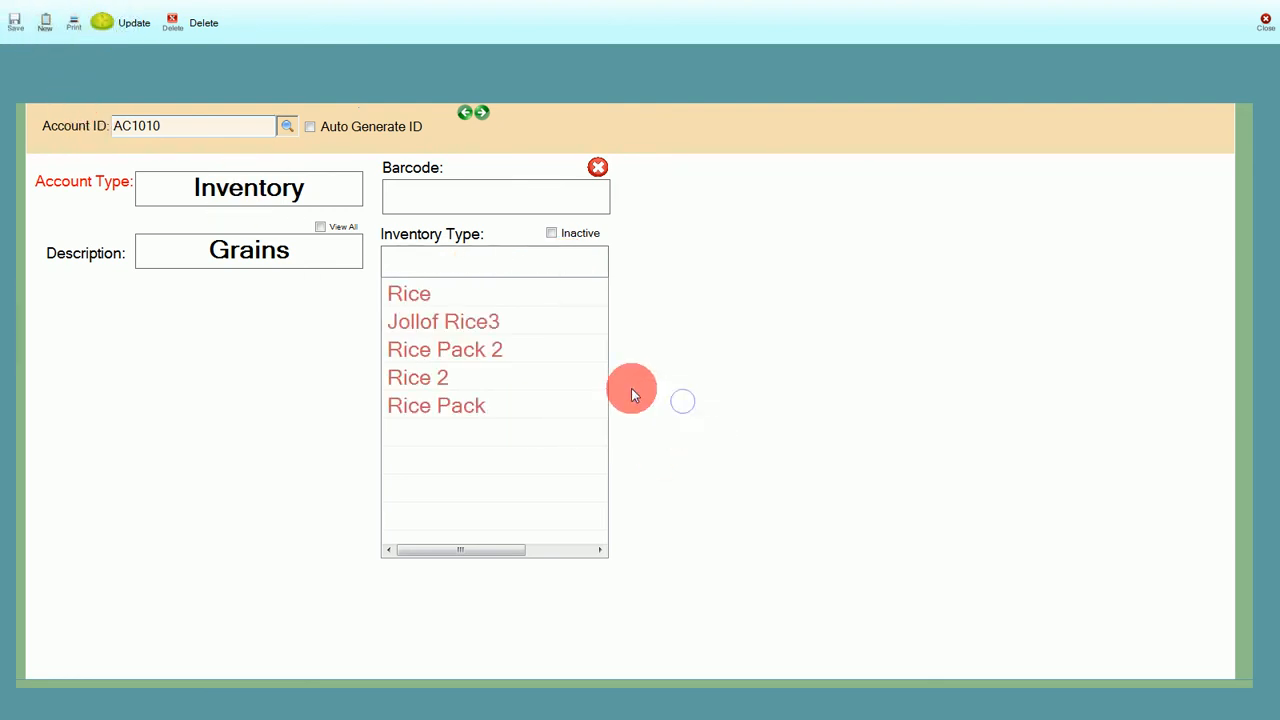
pyautogui.click(1268, 22)
pyautogui.click(800, 182)
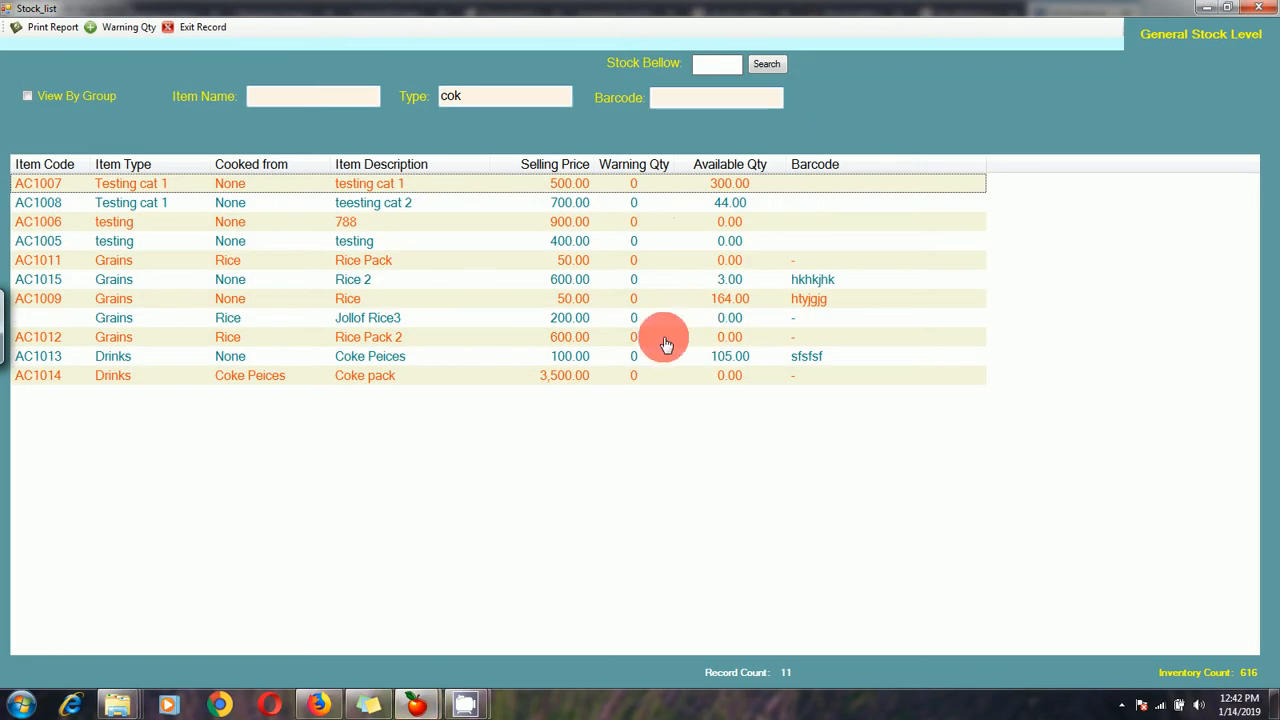
# - Leave the stock list and load the Grains inventory item Jollof Rice3 in the account chart
pyautogui.click(400, 318)
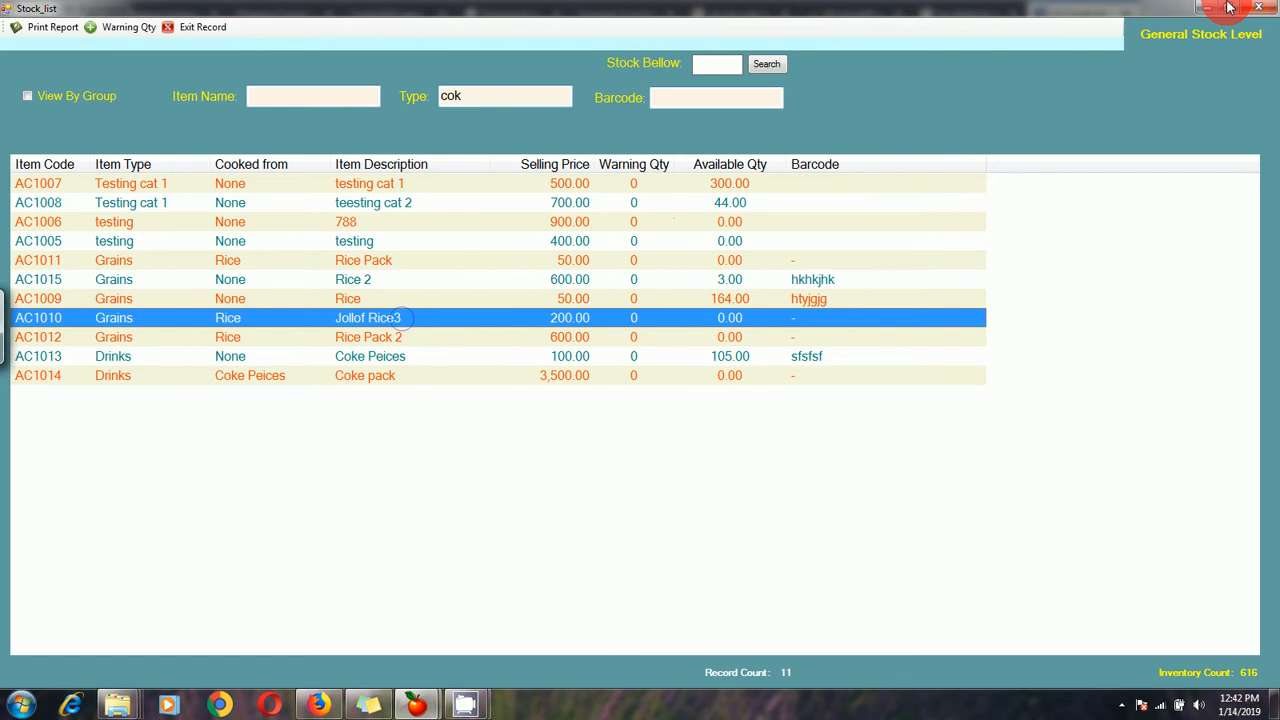
pyautogui.click(1258, 8)
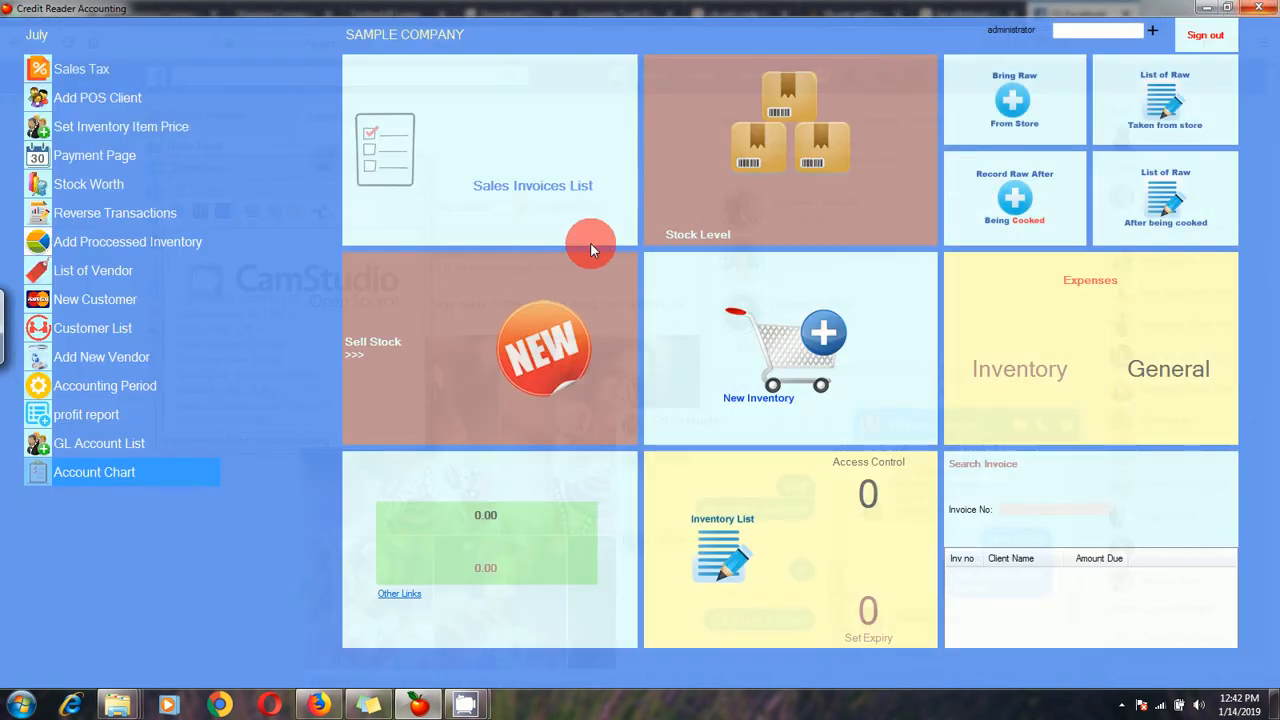
pyautogui.click(113, 479)
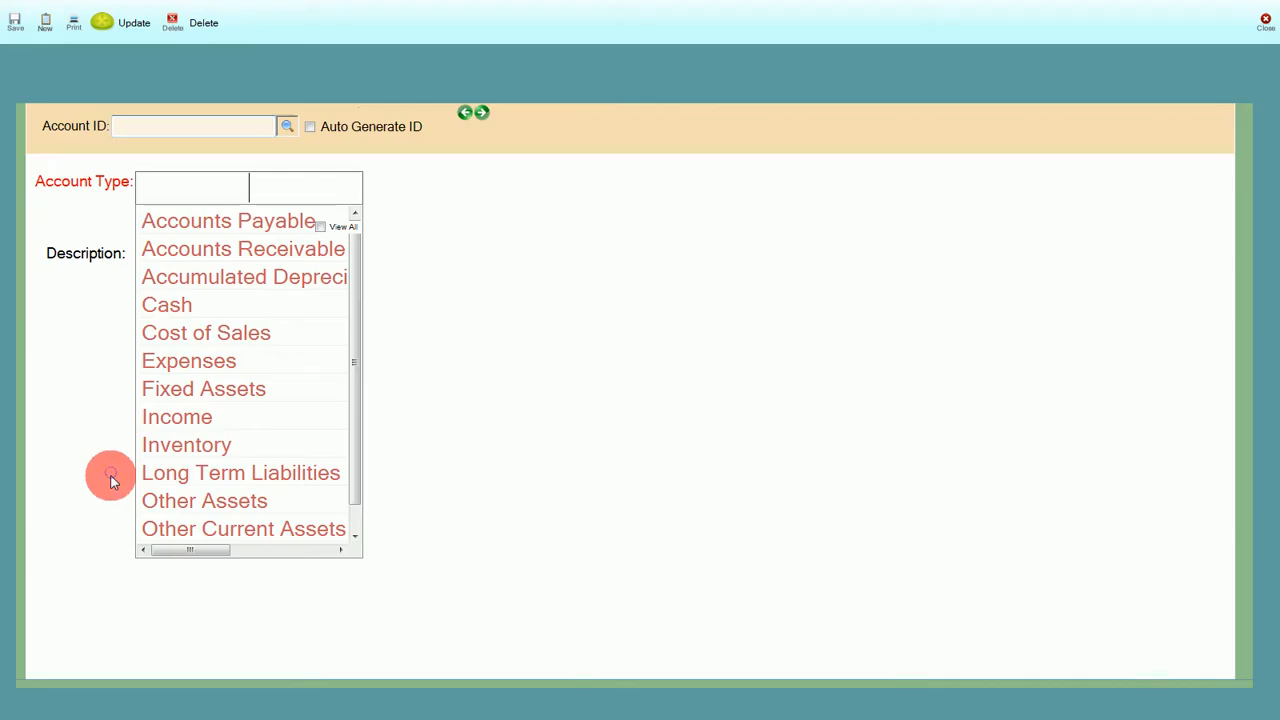
pyautogui.click(213, 446)
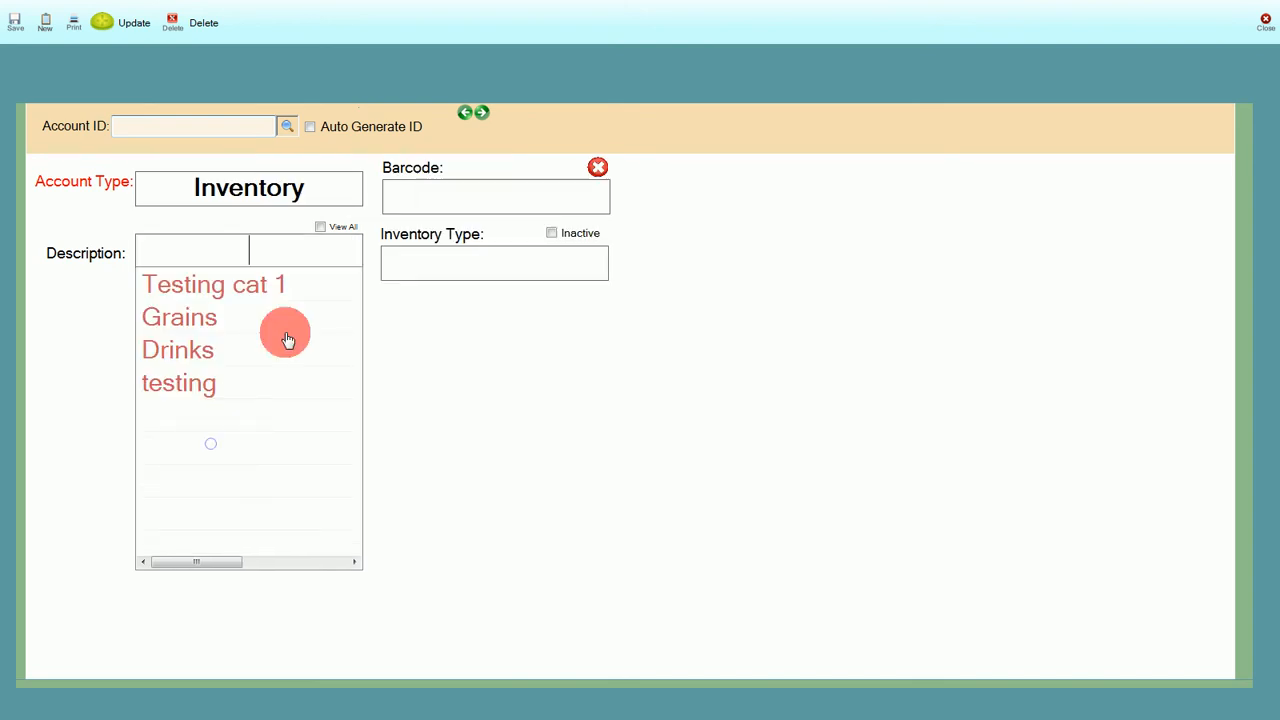
pyautogui.click(231, 320)
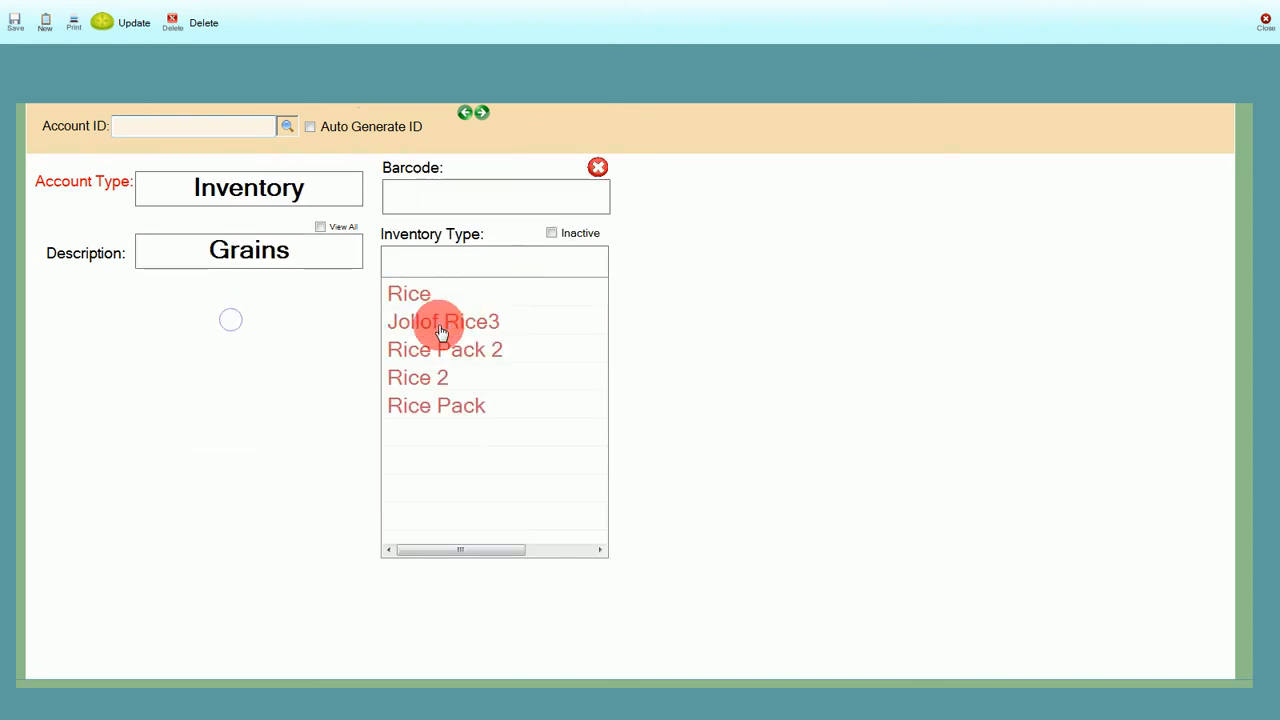
pyautogui.click(470, 321)
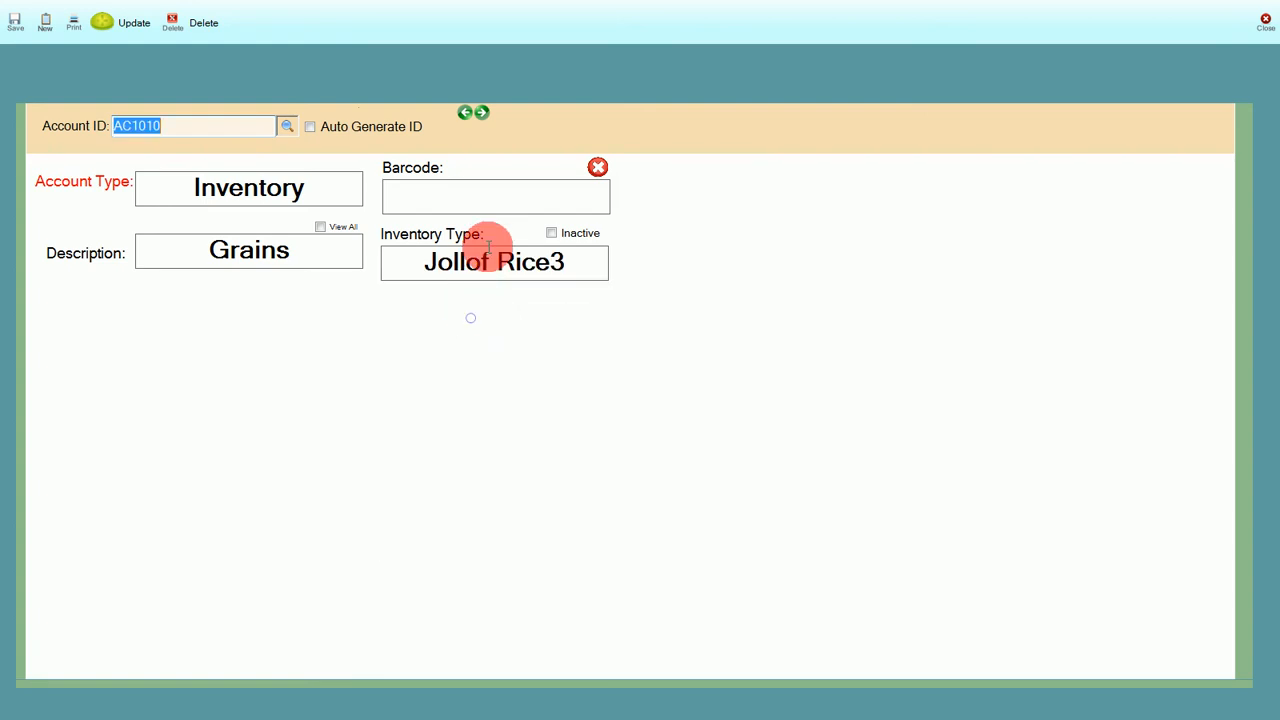
# - Rename the inventory type Jollof Rice3 as Fried Rice, update the record and close the account chart
pyautogui.moveTo(471, 257); pyautogui.dragTo(589, 257)
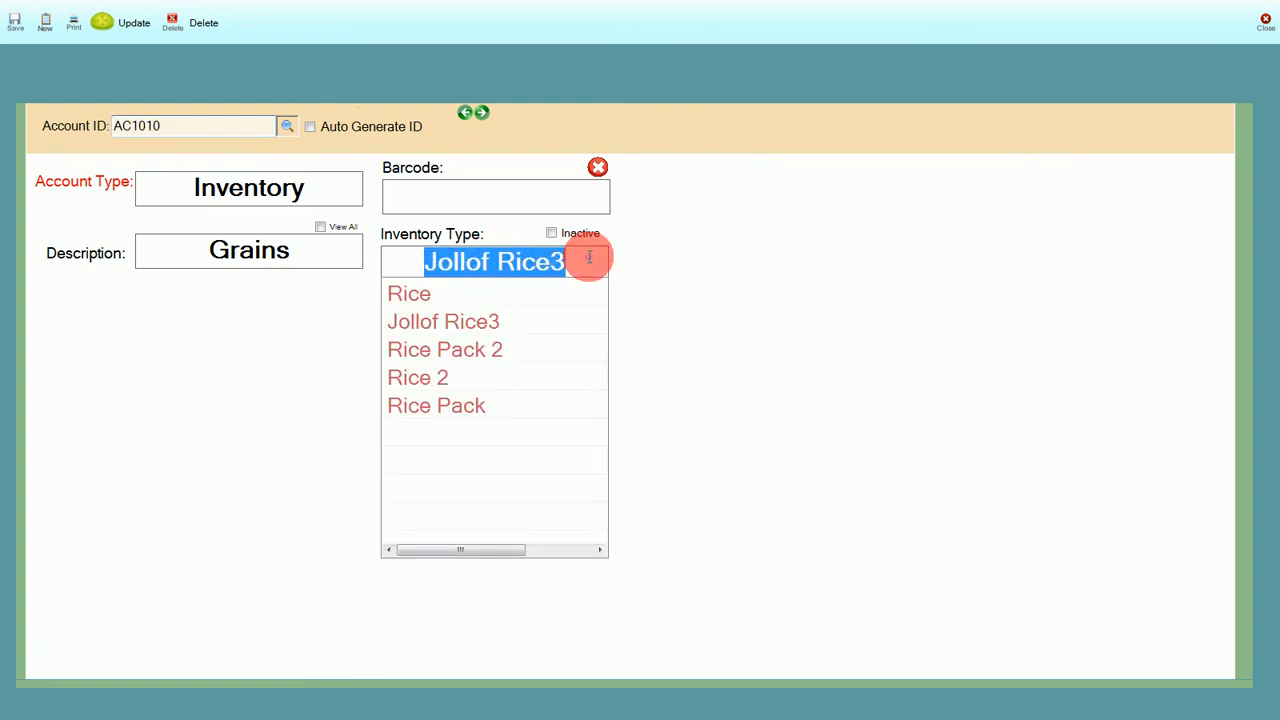
pyautogui.write('Fre')
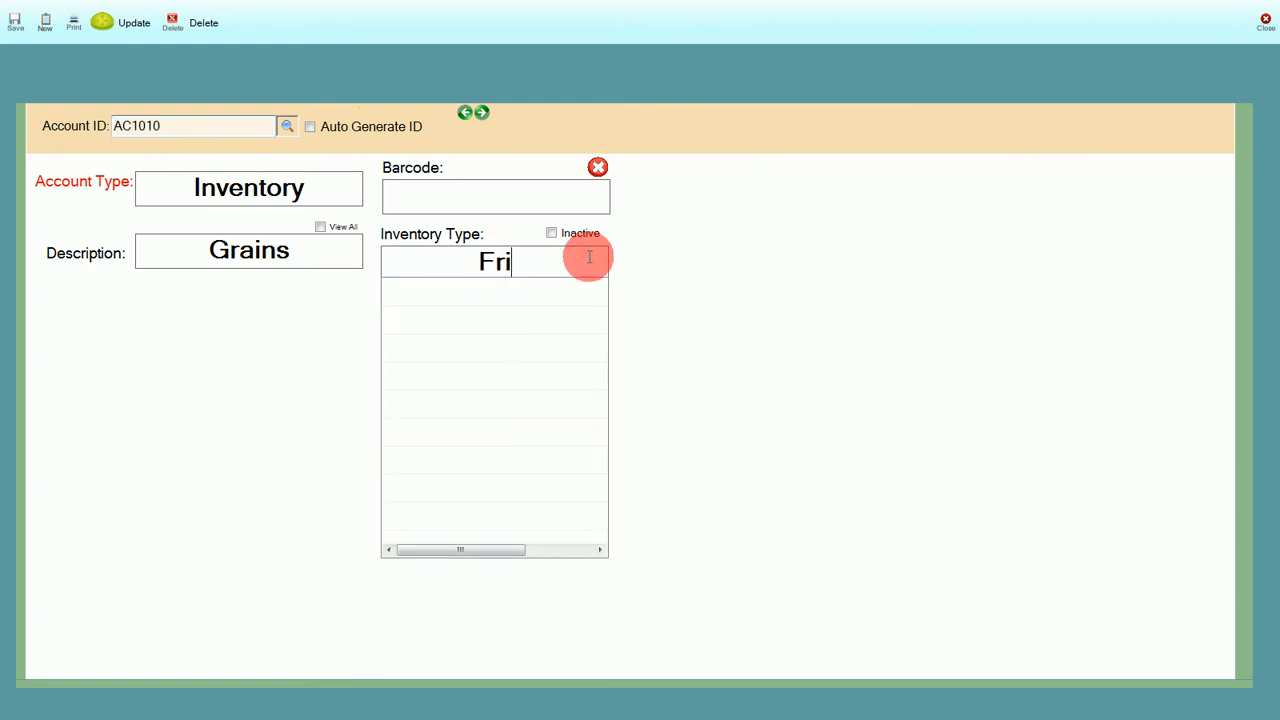
pyautogui.write('ed Rice')
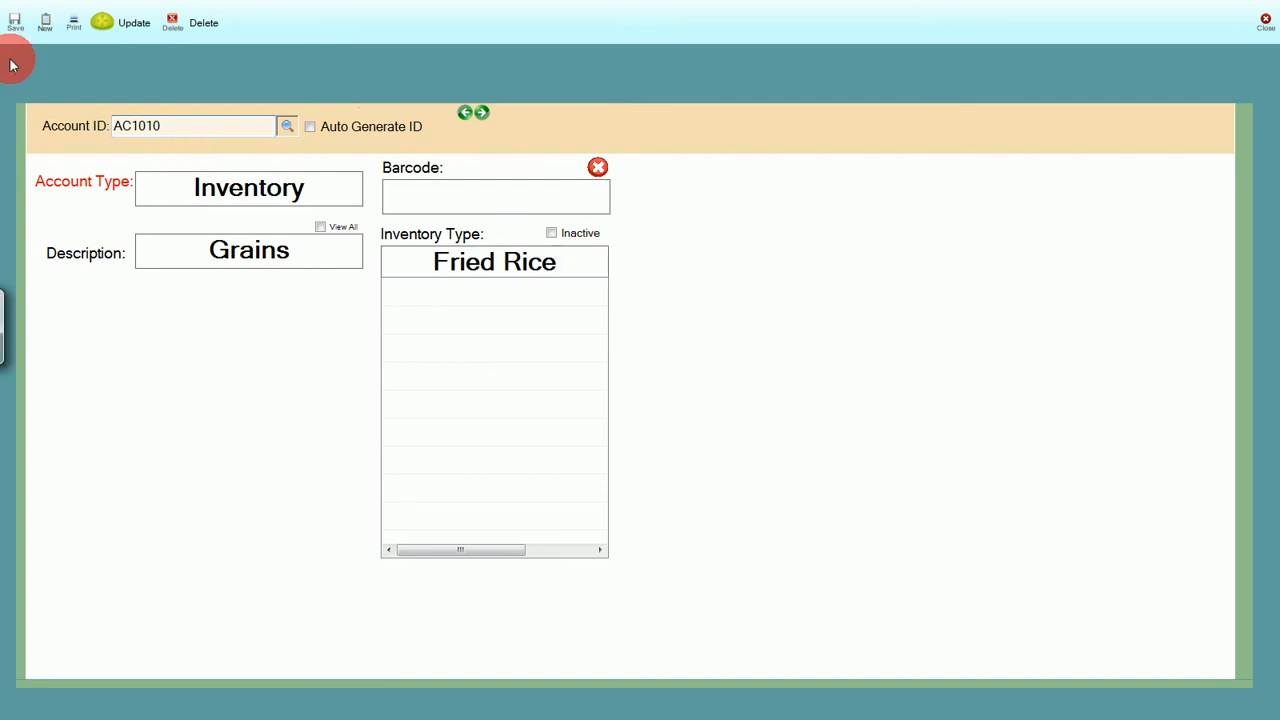
pyautogui.click(128, 22)
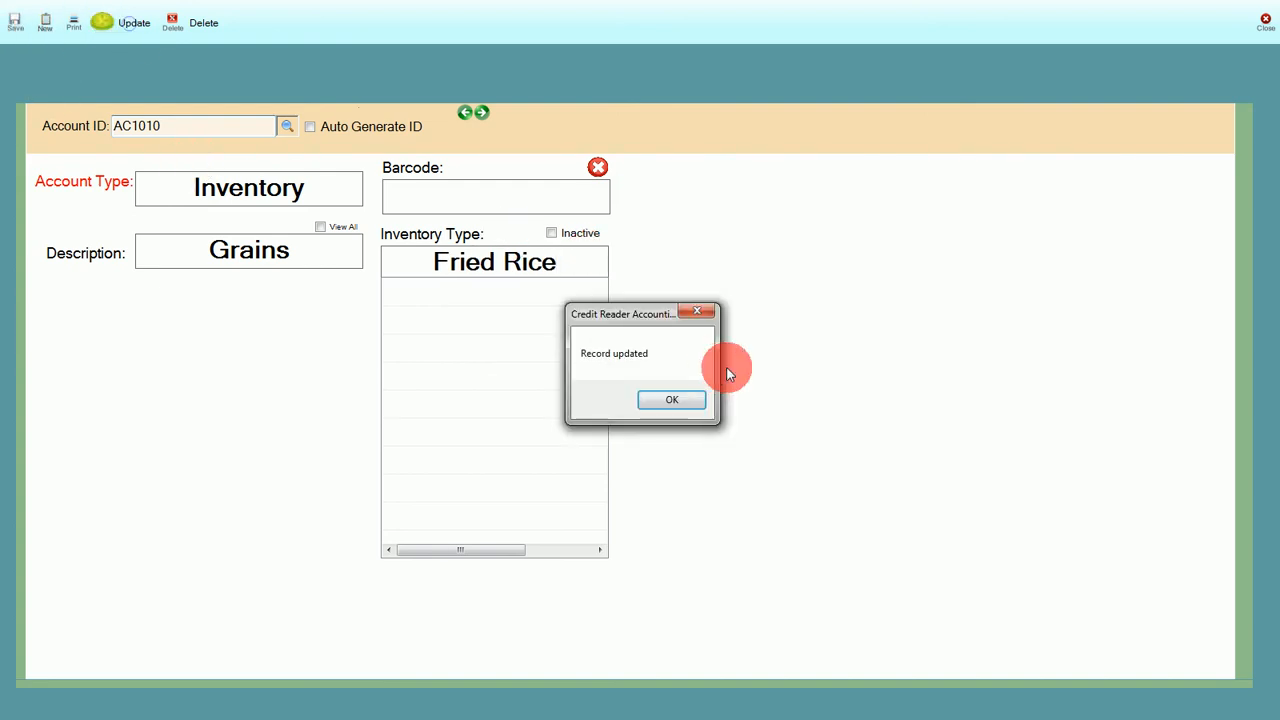
pyautogui.click(686, 401)
pyautogui.click(1265, 24)
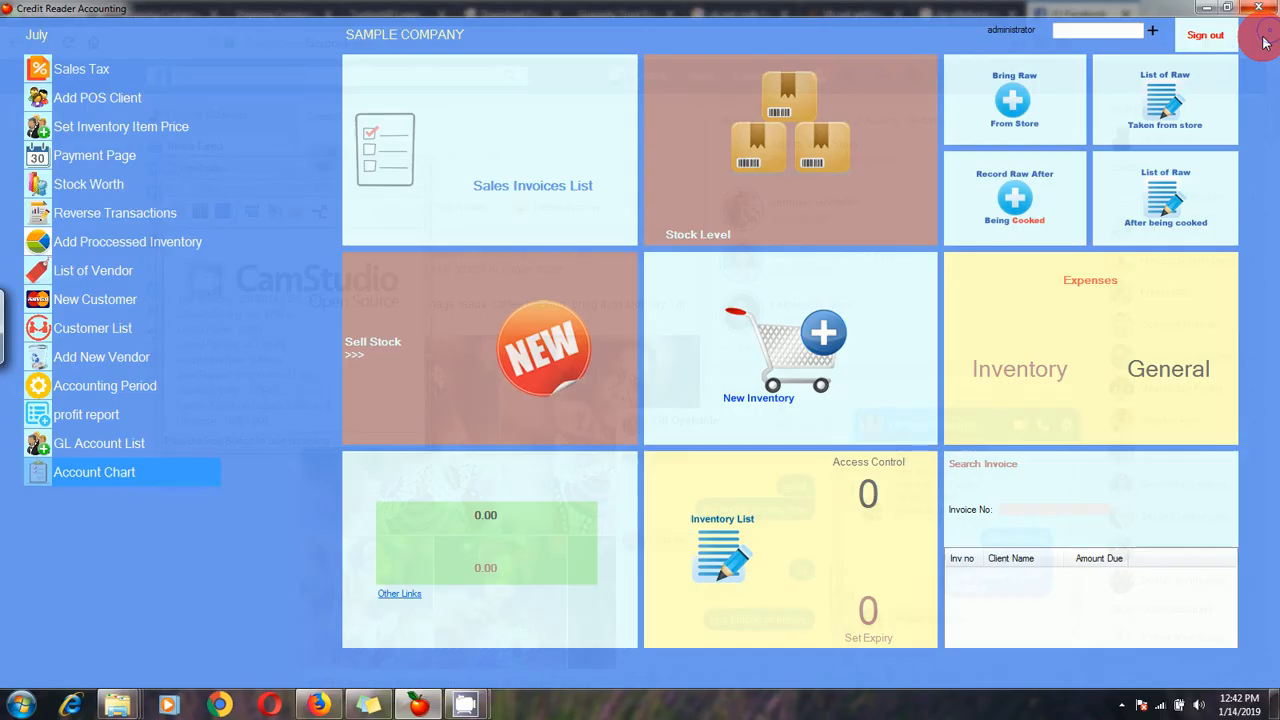
# - Check the Fried Rice item in the stock list and close the list
pyautogui.click(809, 150)
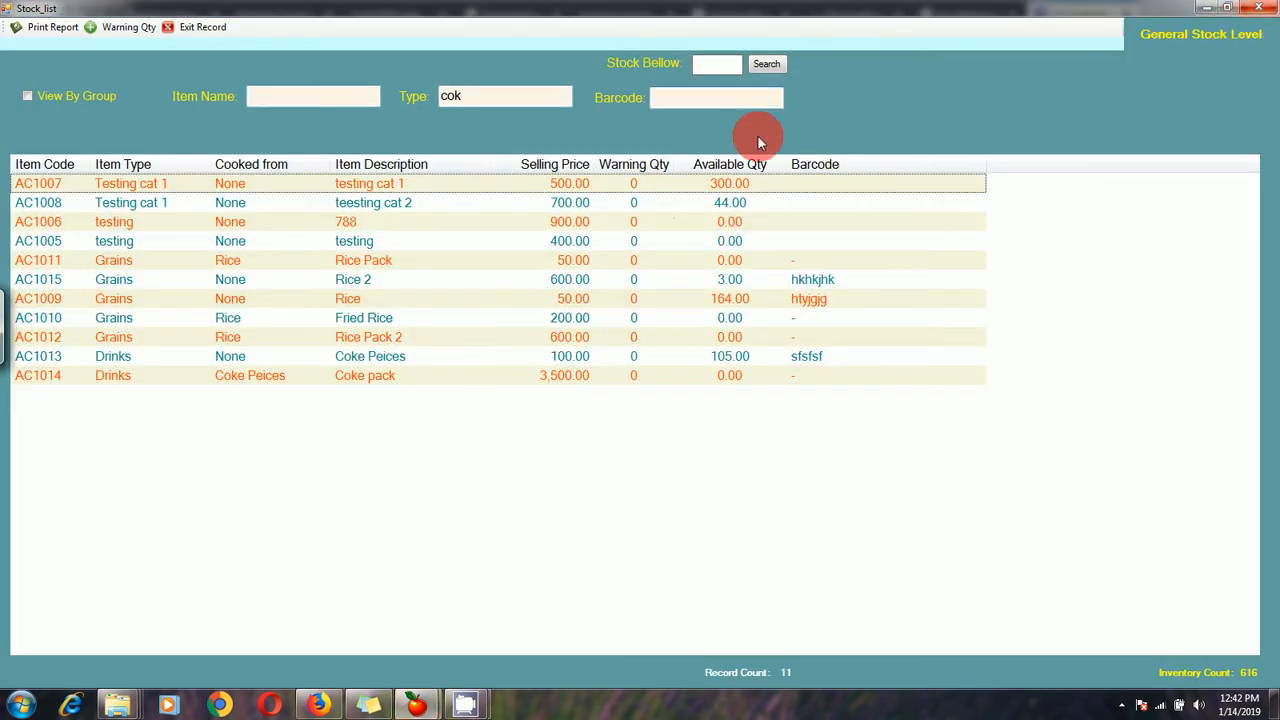
pyautogui.click(383, 318)
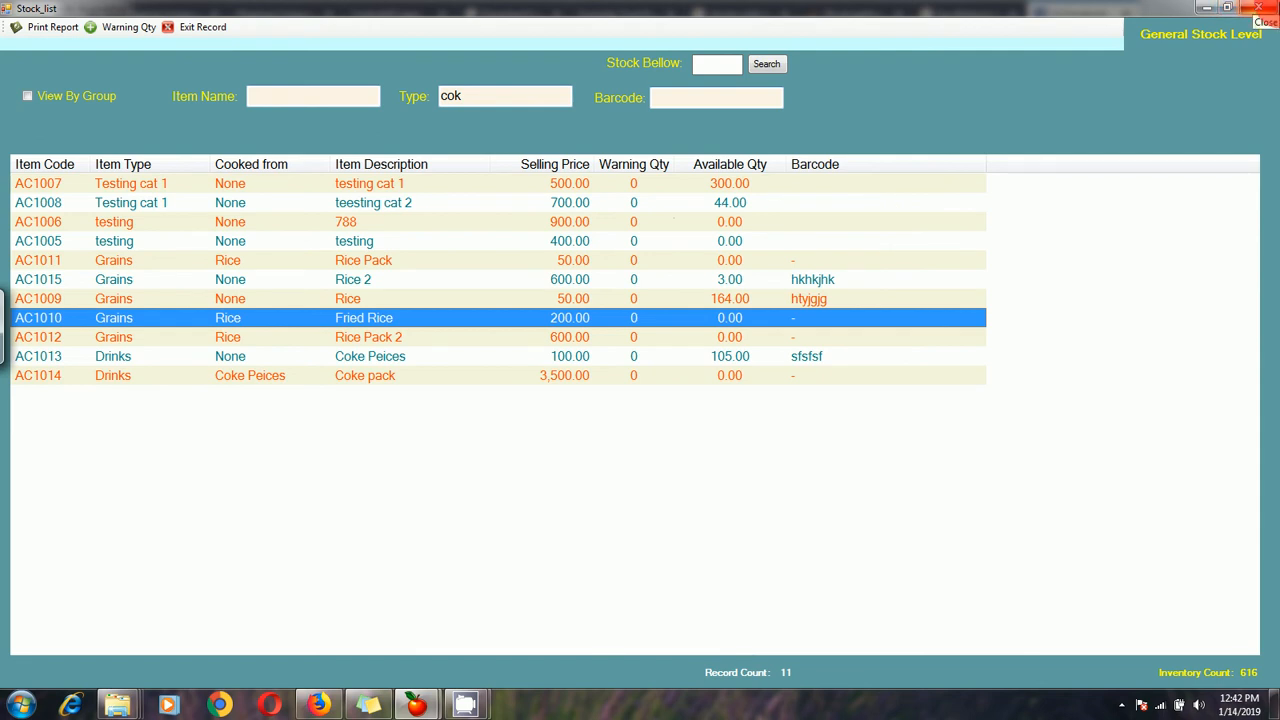
pyautogui.click(1257, 8)
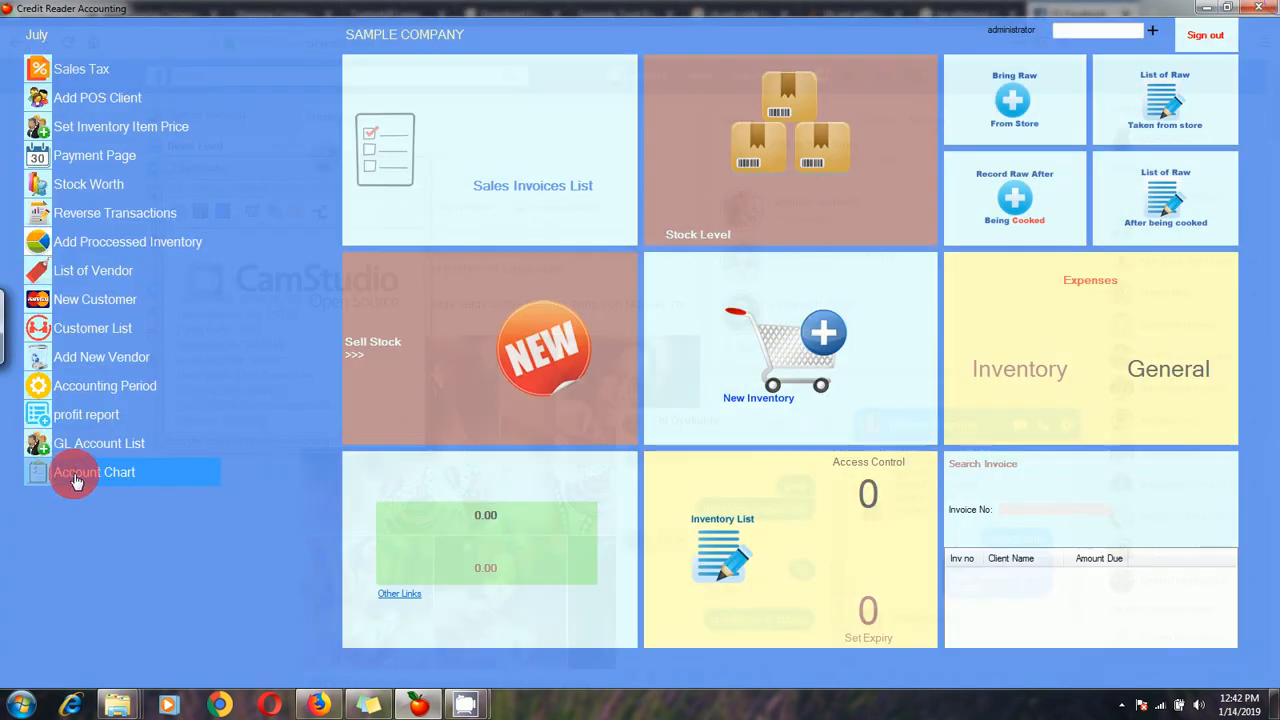
# - Search the Inventory account type in the account chart for "fr" and load the item Fried Rice
pyautogui.click(71, 478)
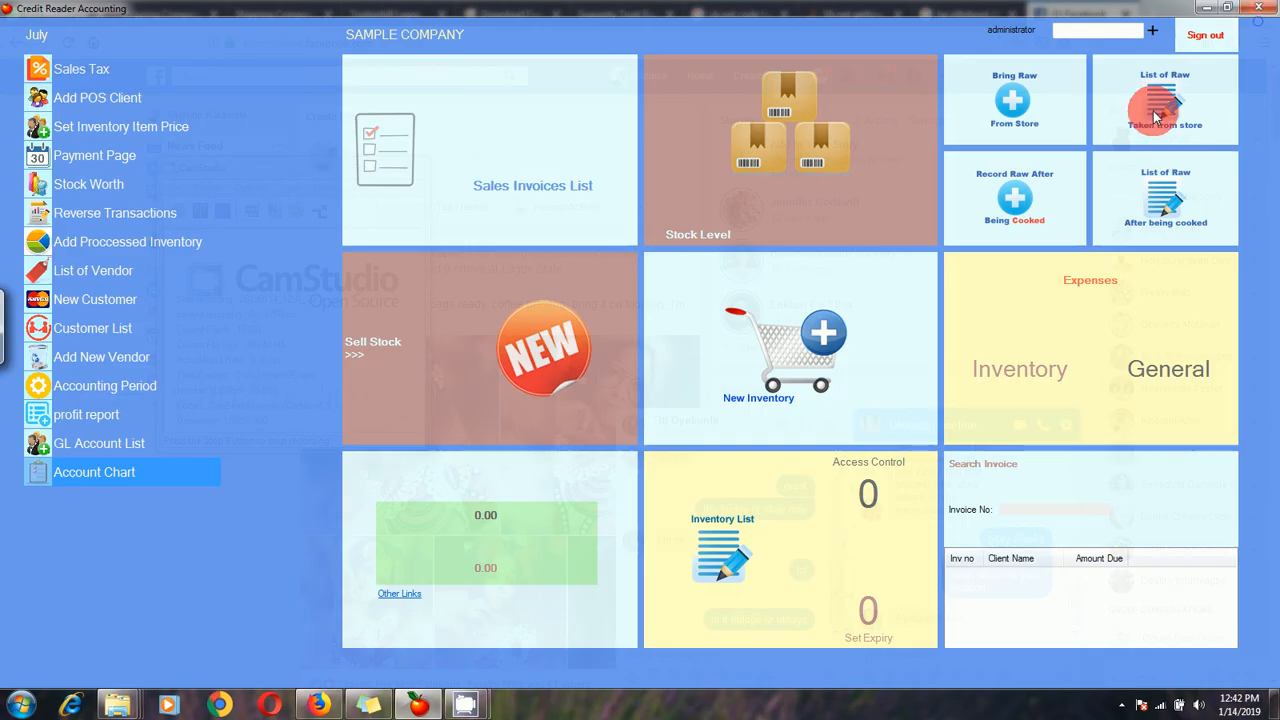
pyautogui.click(1264, 22)
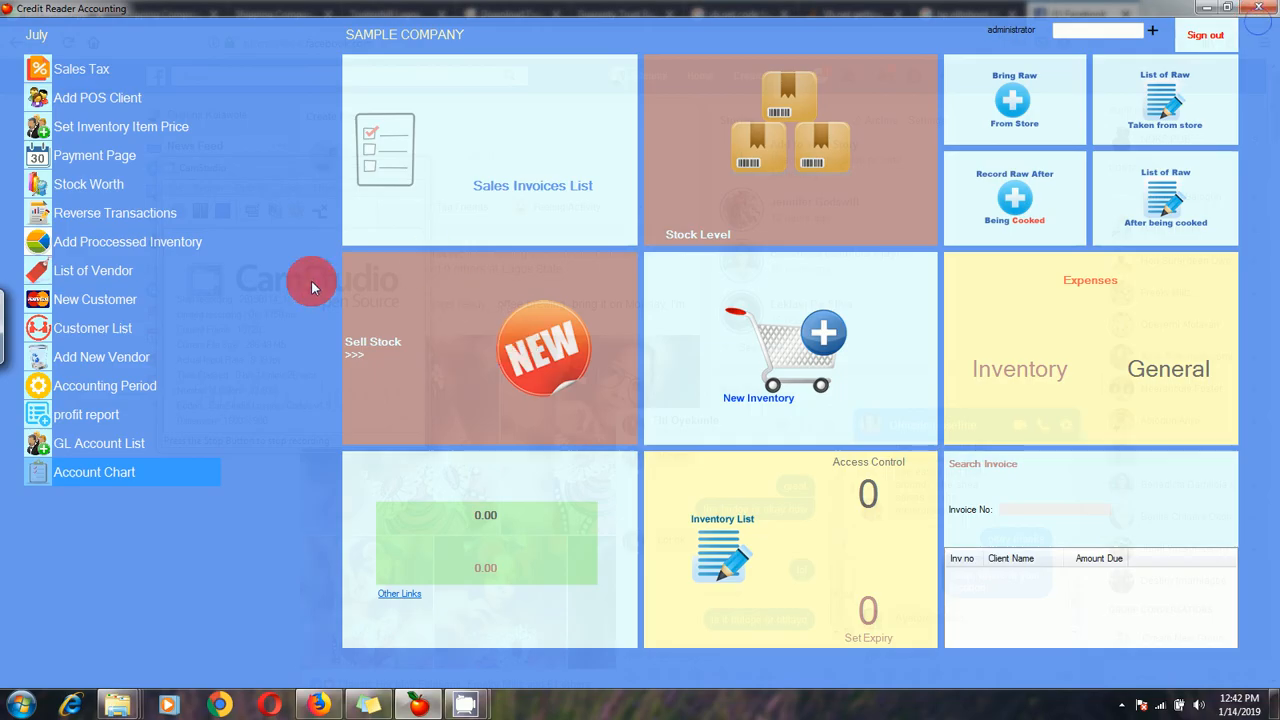
pyautogui.click(97, 477)
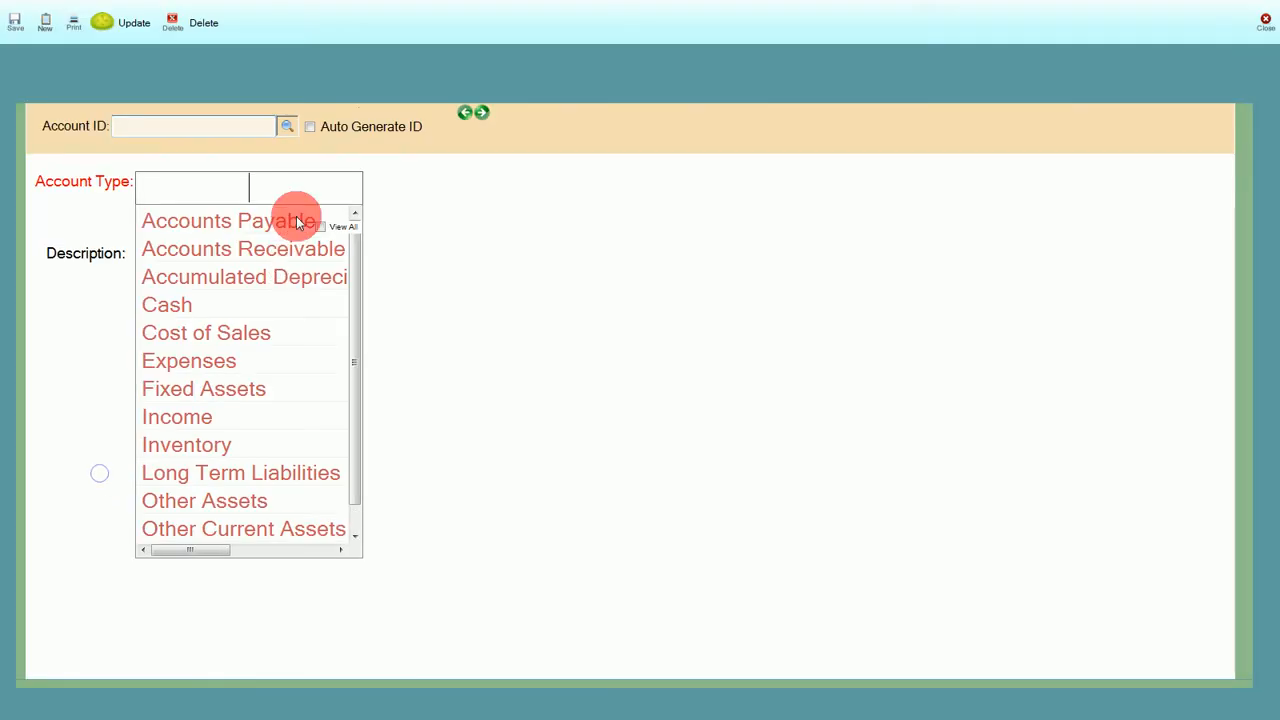
pyautogui.click(225, 448)
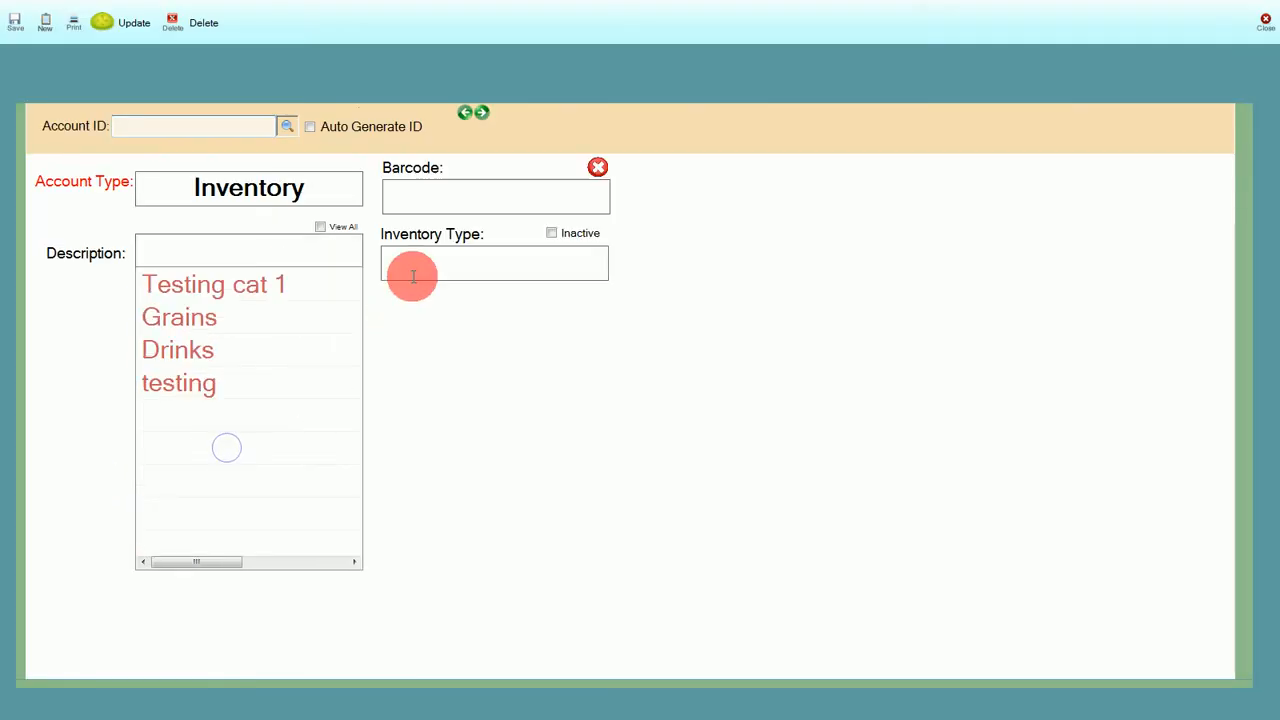
pyautogui.click(492, 258)
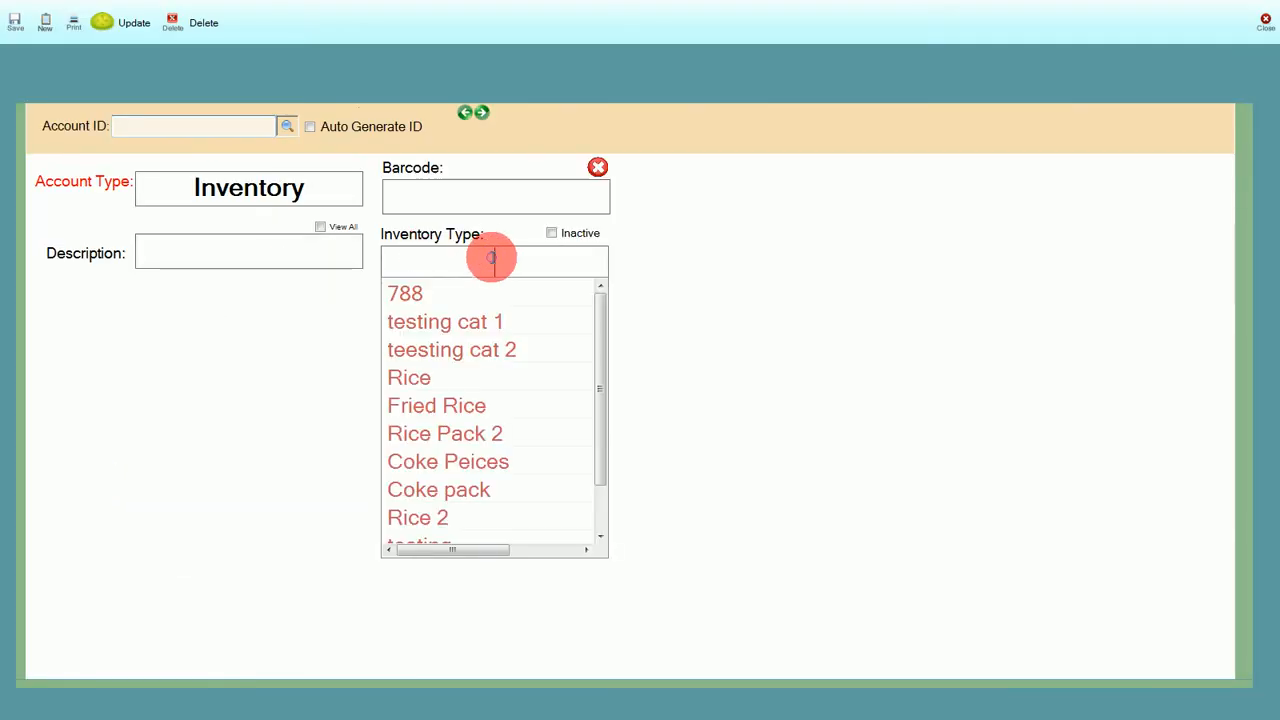
pyautogui.write('jo')
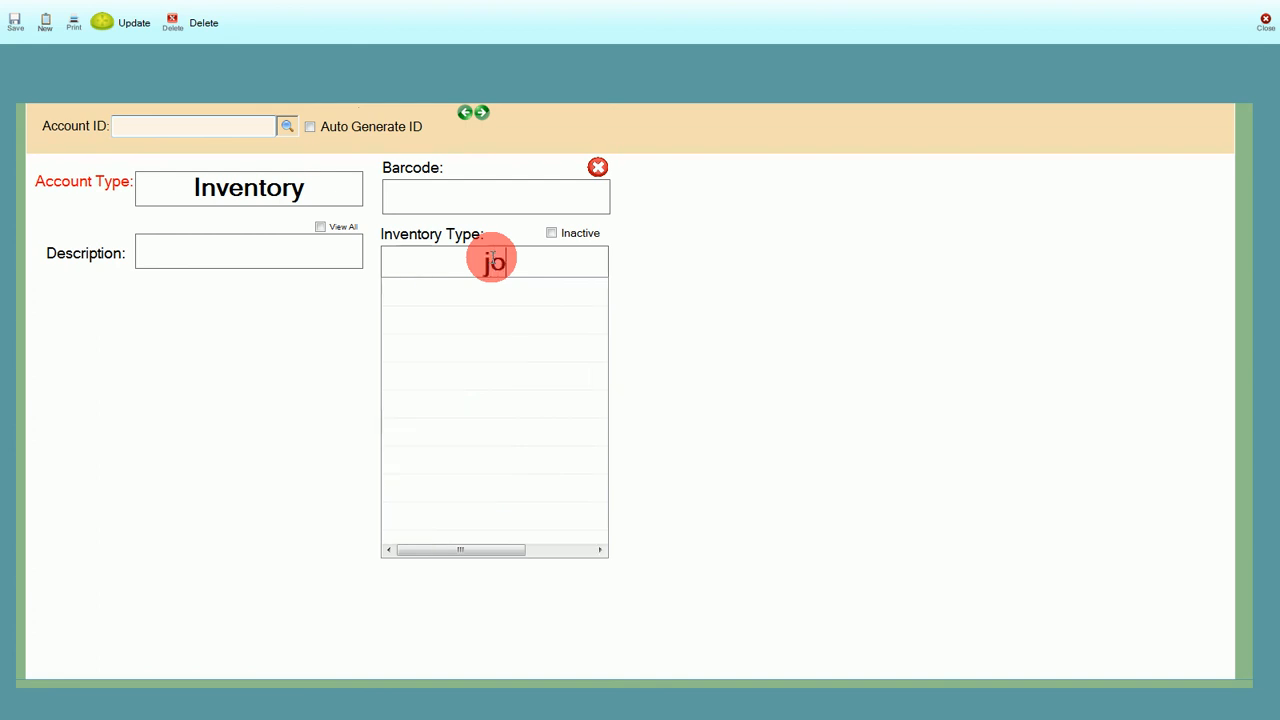
pyautogui.press('BackSpace')
pyautogui.press('BackSpace')
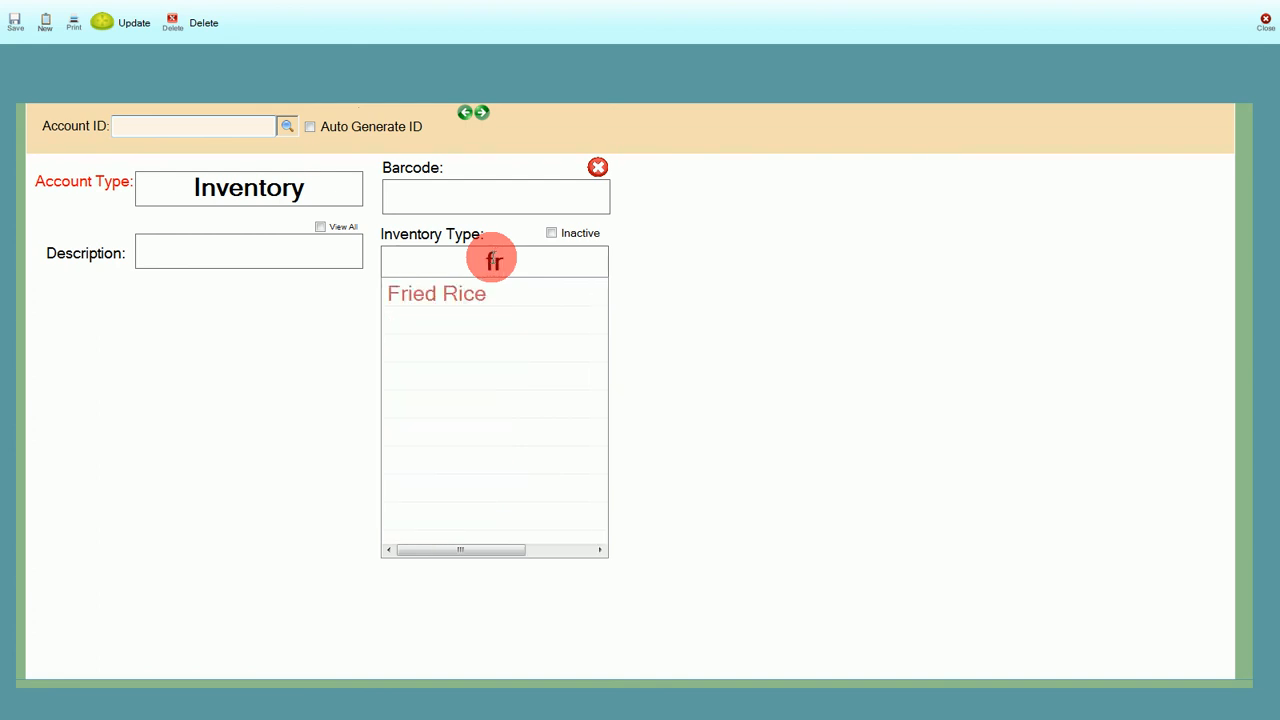
pyautogui.click(469, 295)
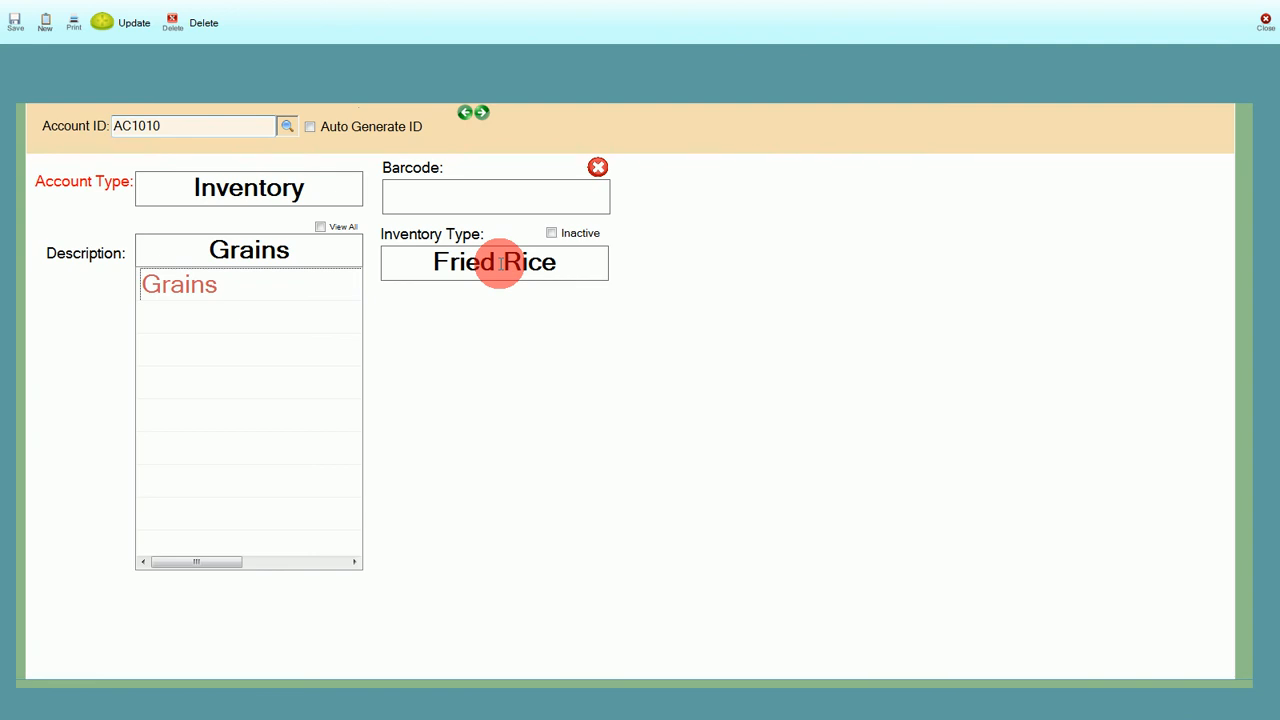
pyautogui.click(500, 262)
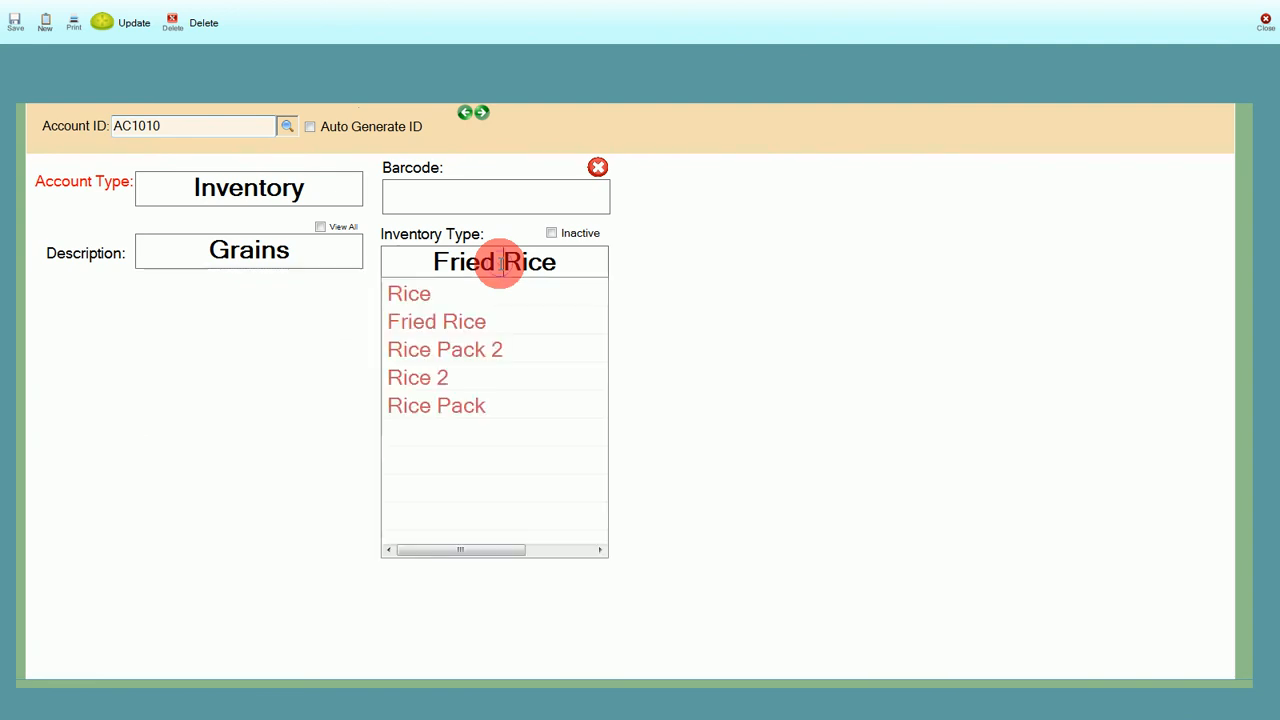
# - Change the inventory type Fried Rice to Ofa Rice, update the record and close the account chart
pyautogui.moveTo(414, 262); pyautogui.dragTo(646, 266)
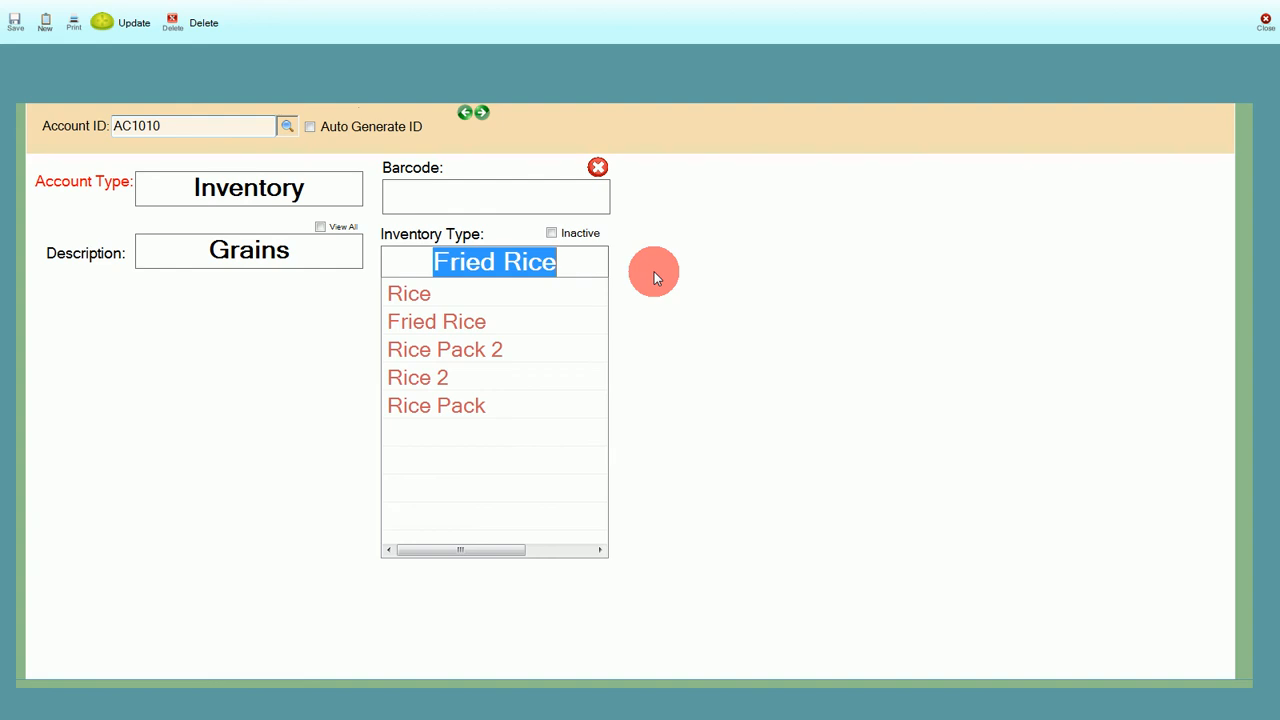
pyautogui.write('Ofa')
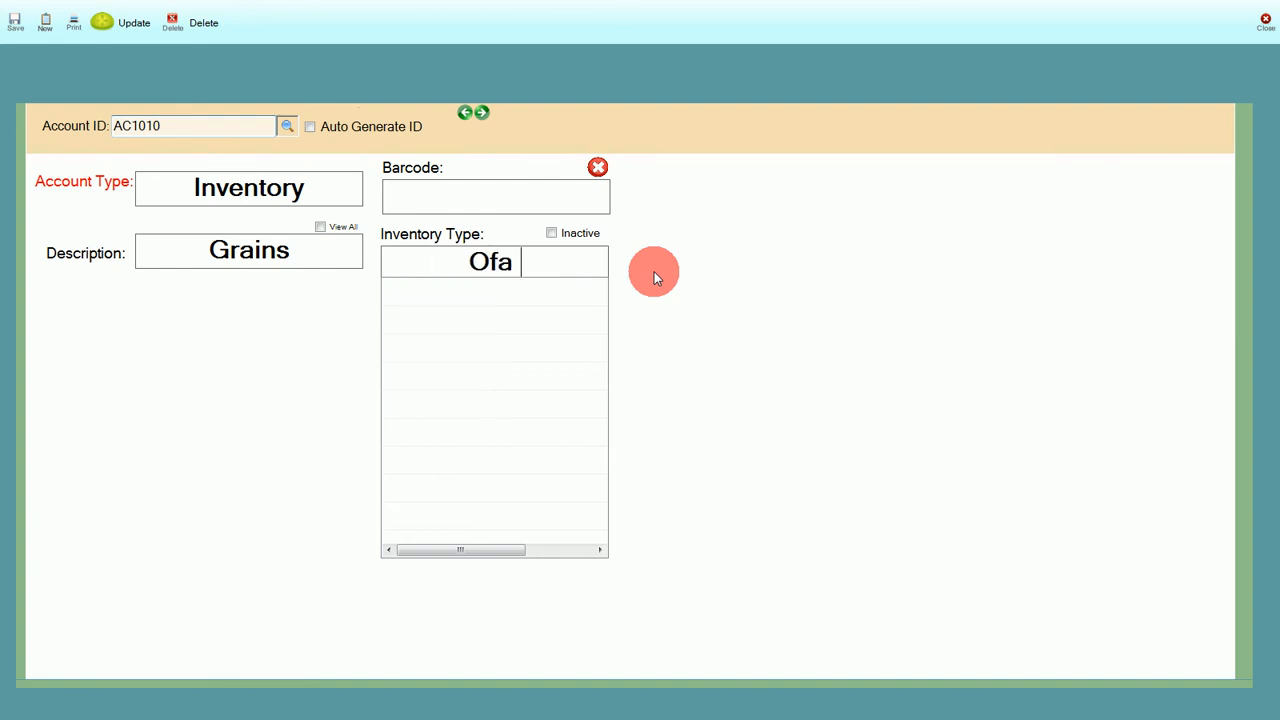
pyautogui.write(' Rice')
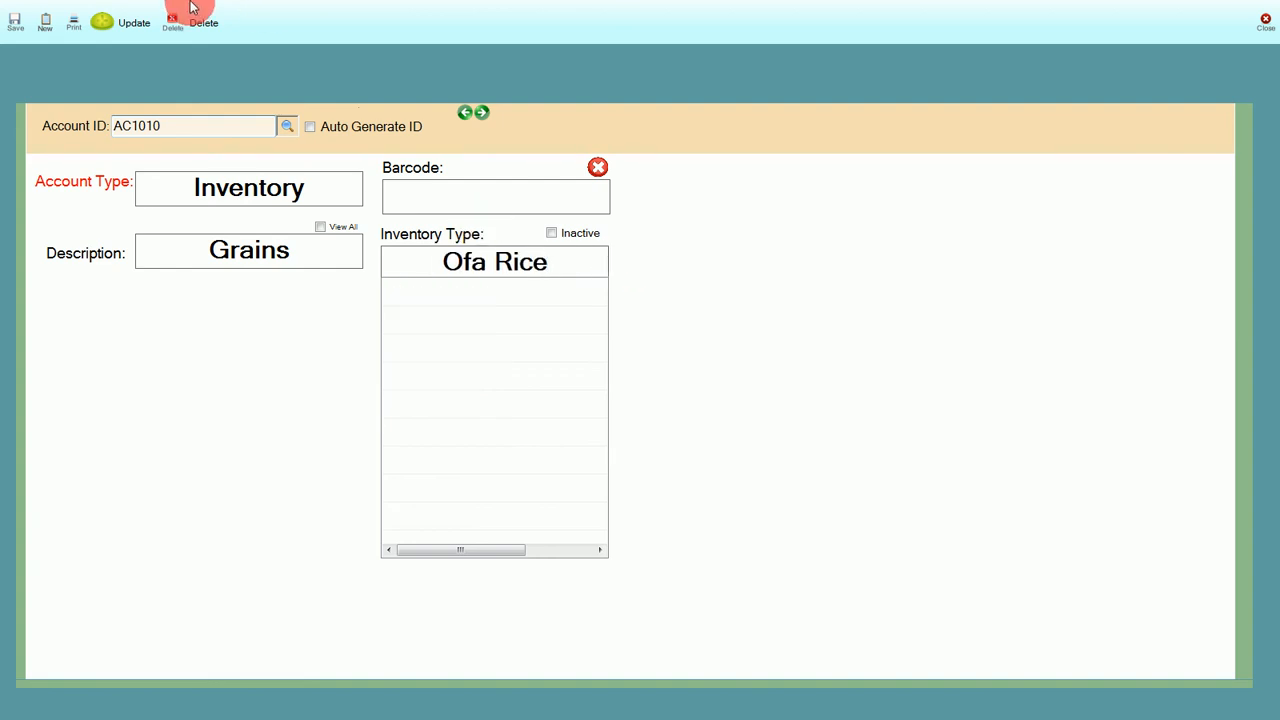
pyautogui.click(127, 24)
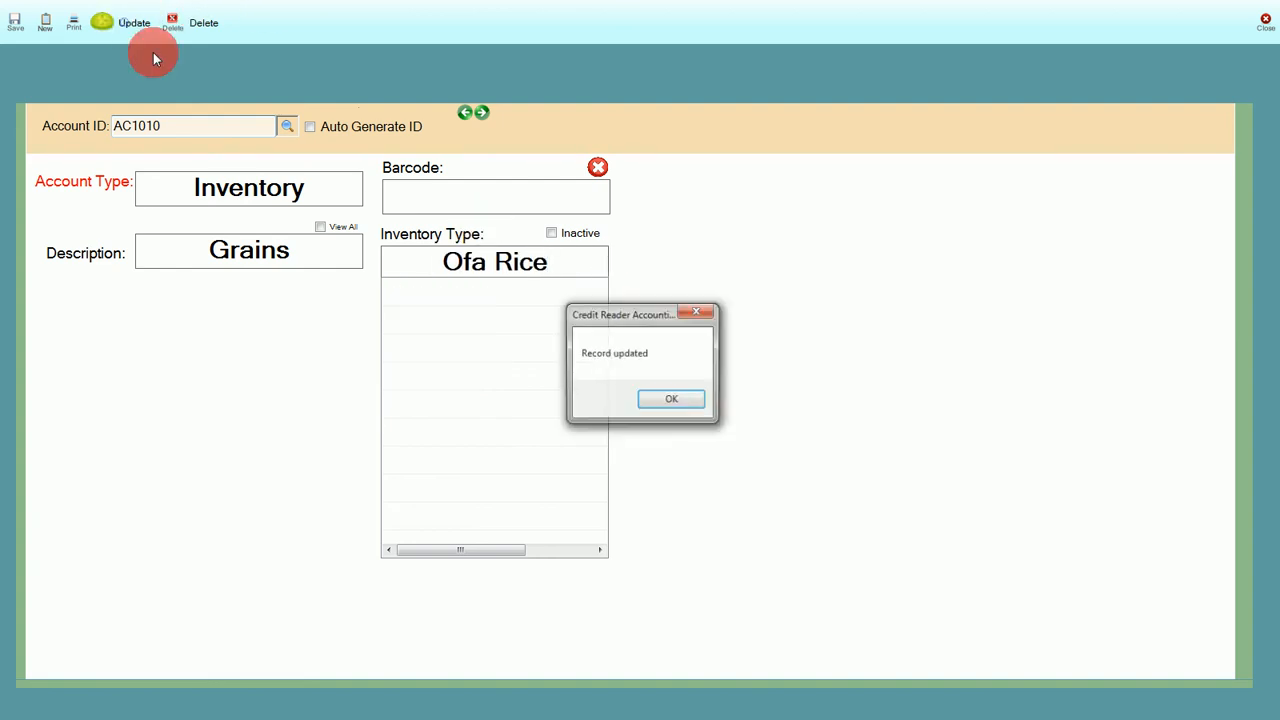
pyautogui.click(666, 400)
pyautogui.click(1265, 22)
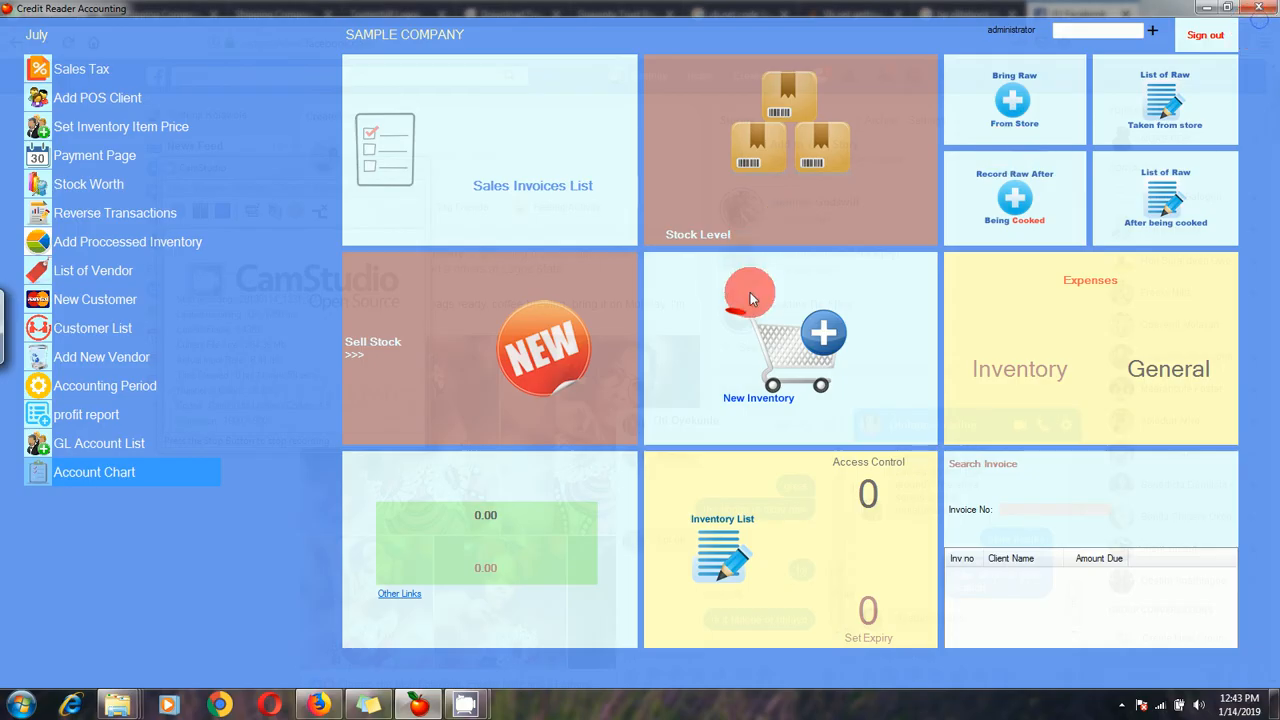
# - Check the Ofa Rice item in the stock list and return to the main dashboard
pyautogui.click(735, 180)
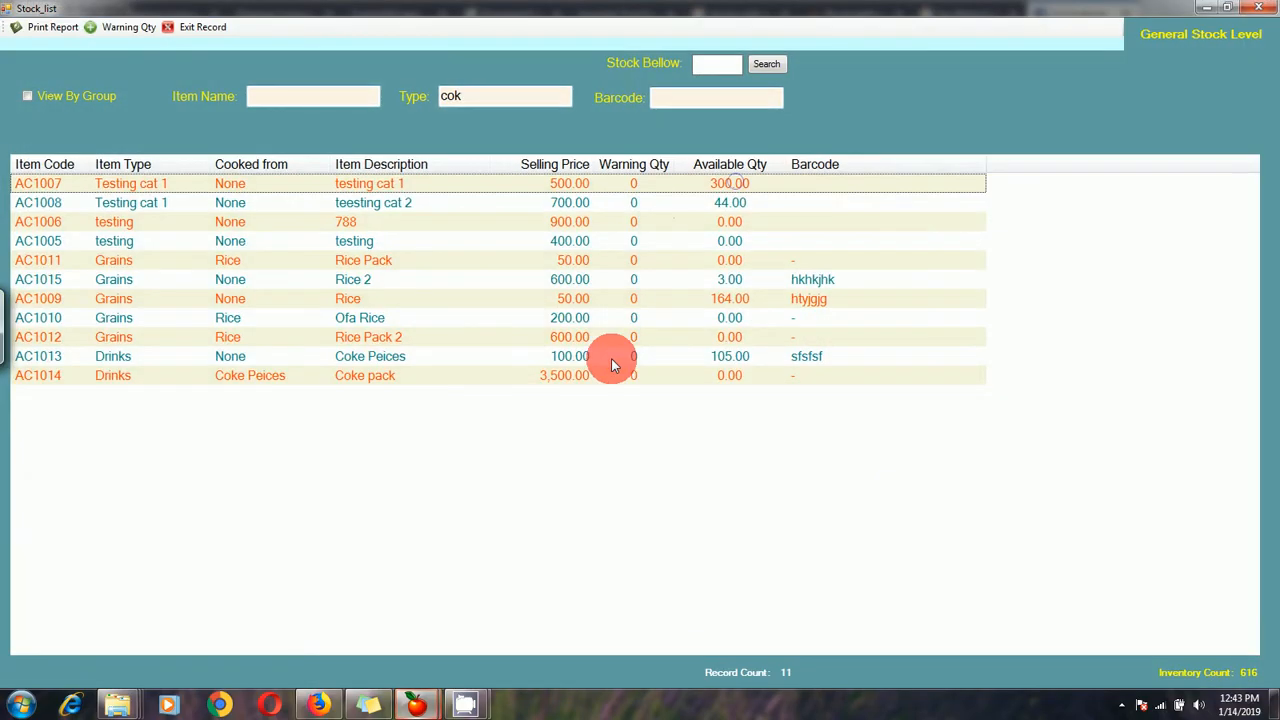
pyautogui.click(418, 322)
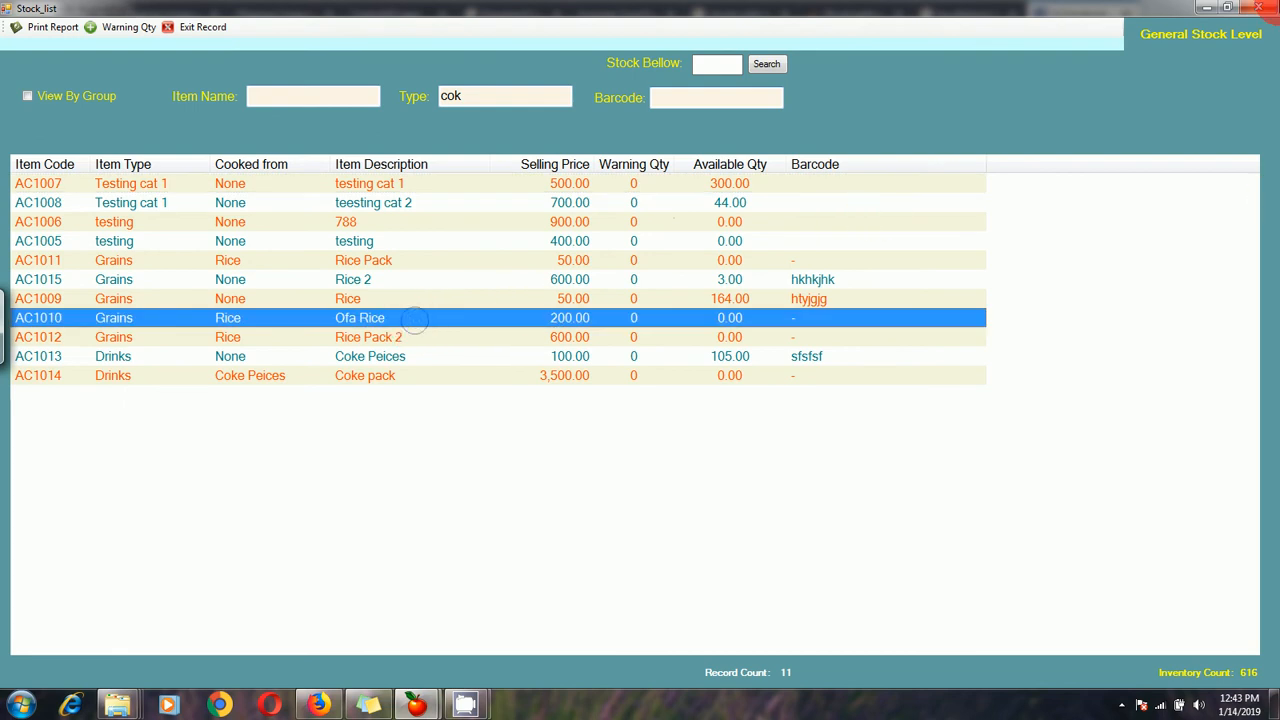
pyautogui.click(1260, 10)
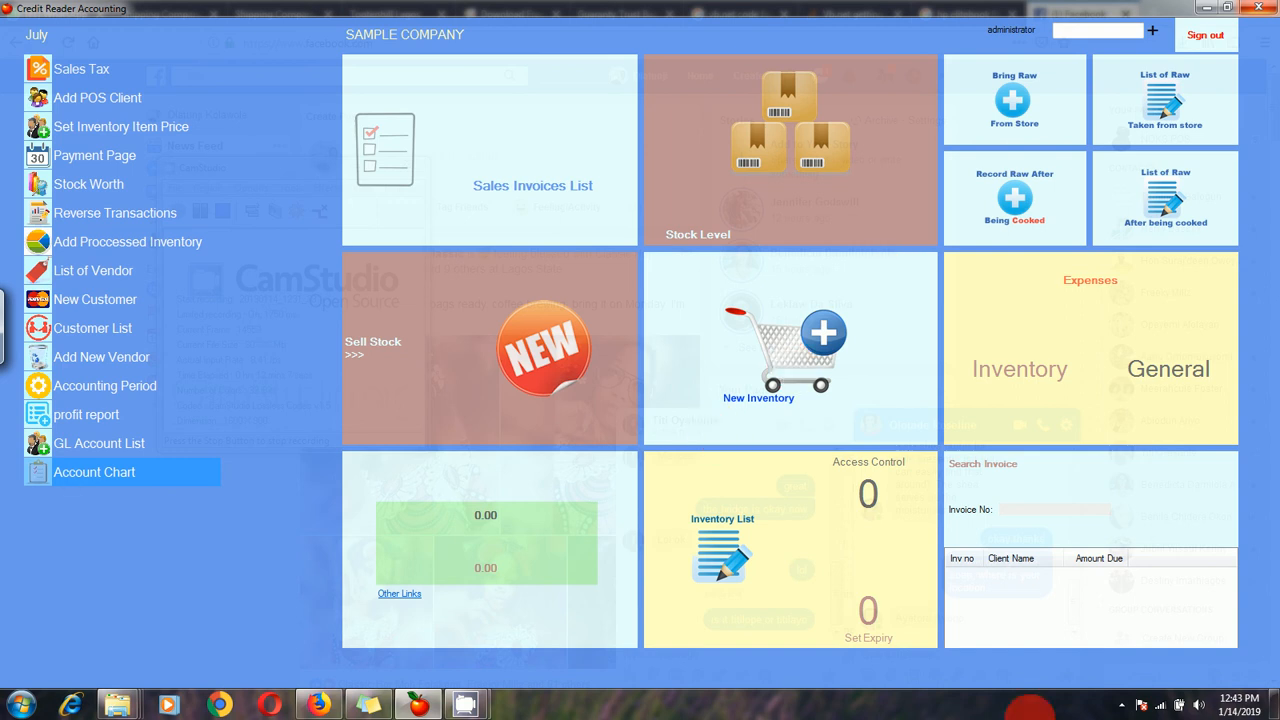
pyautogui.click(1121, 704)
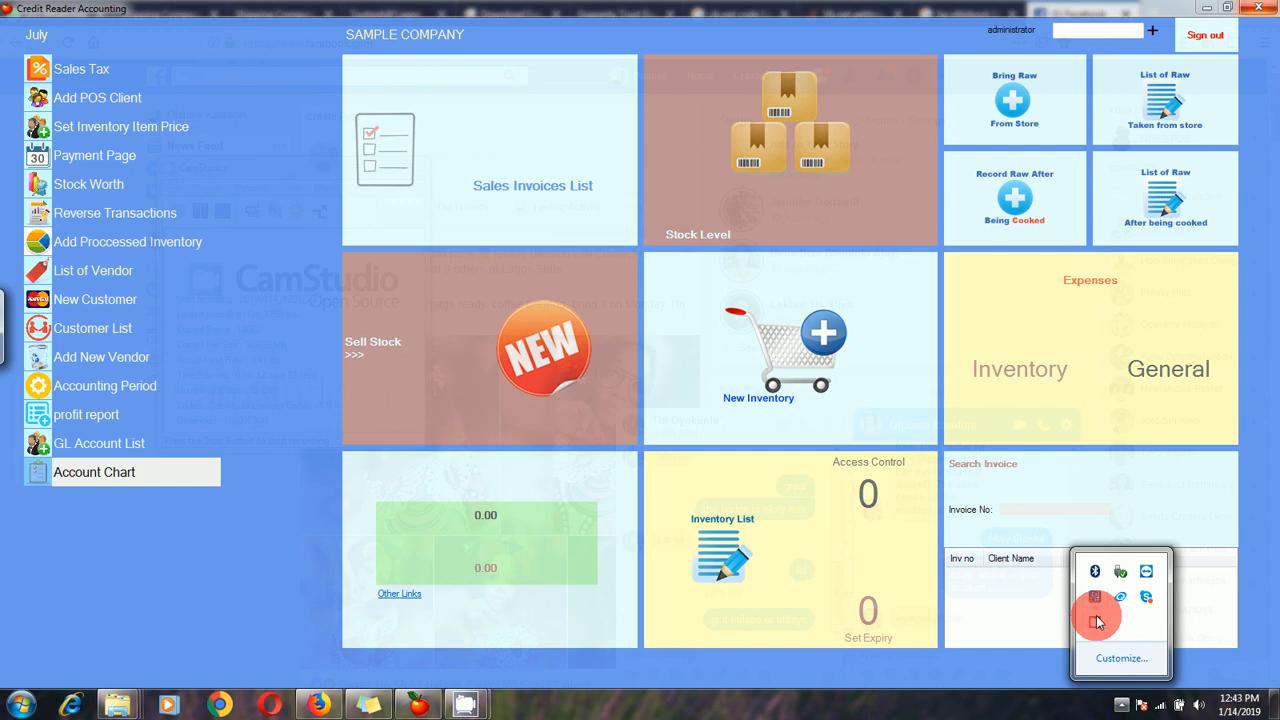
pyautogui.click(1097, 624)
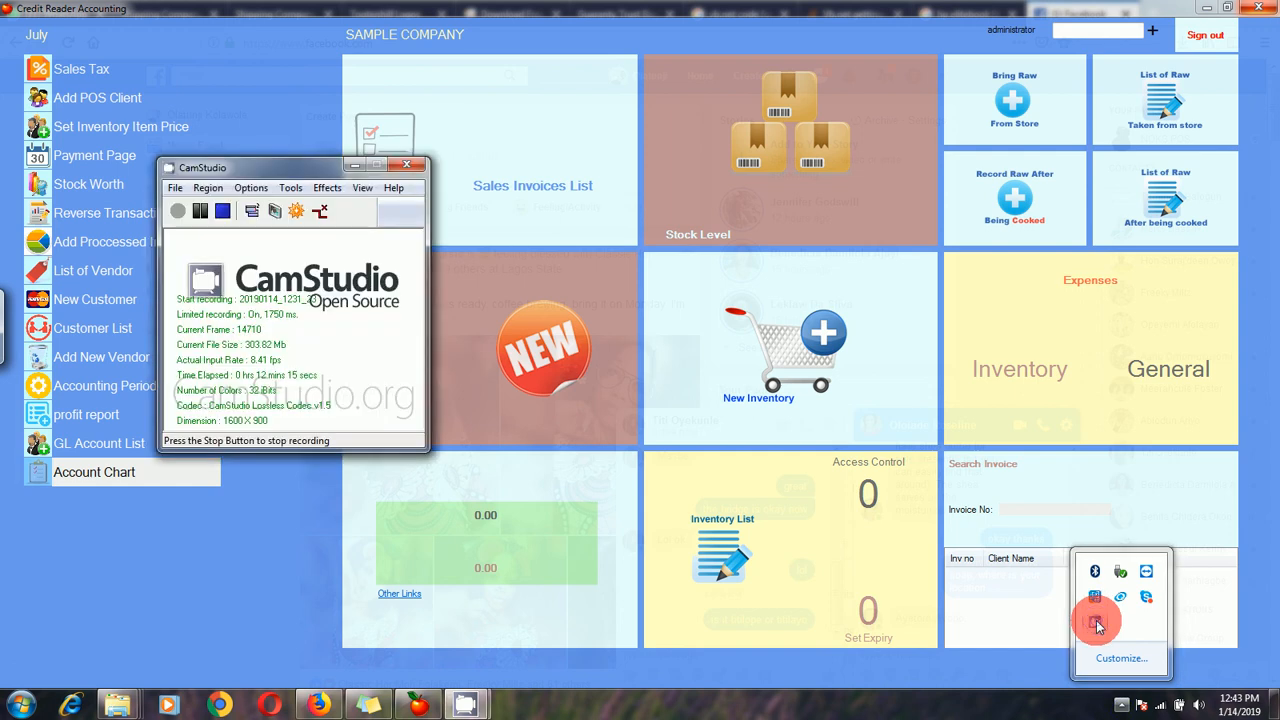